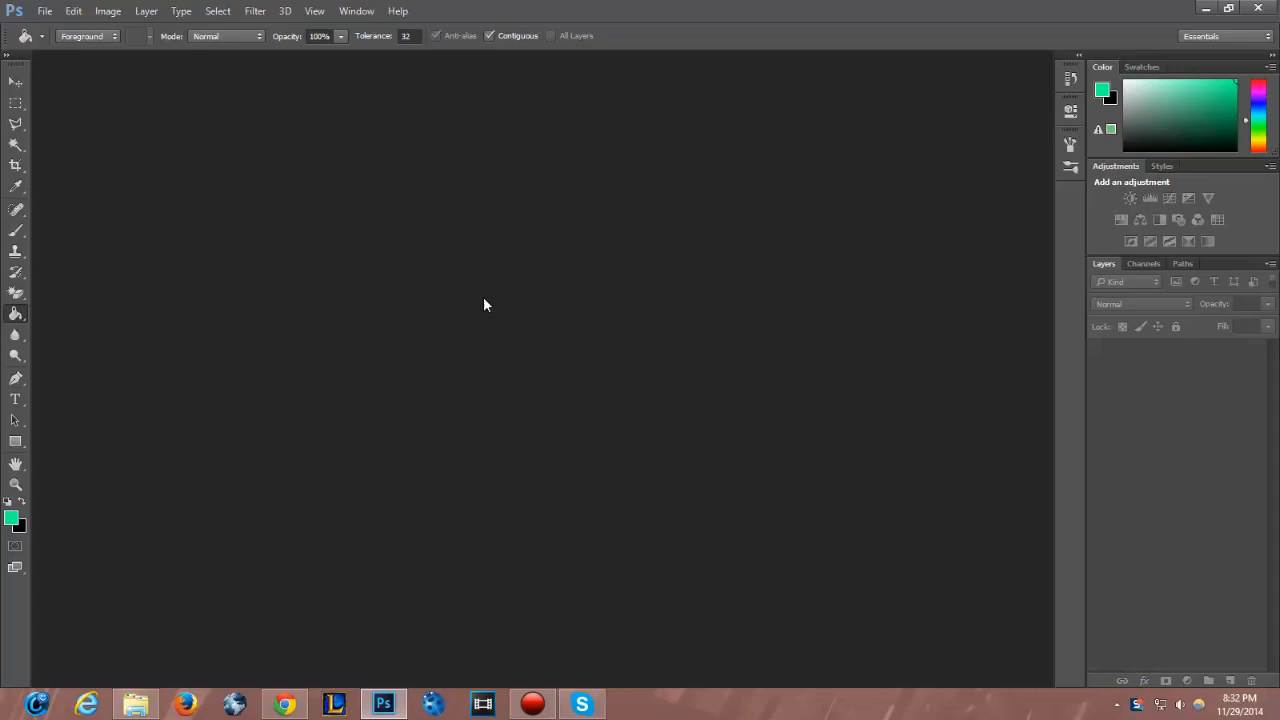
- Start a new document with the HD preset at 1280 by 720 pixels
left_click(45, 11)
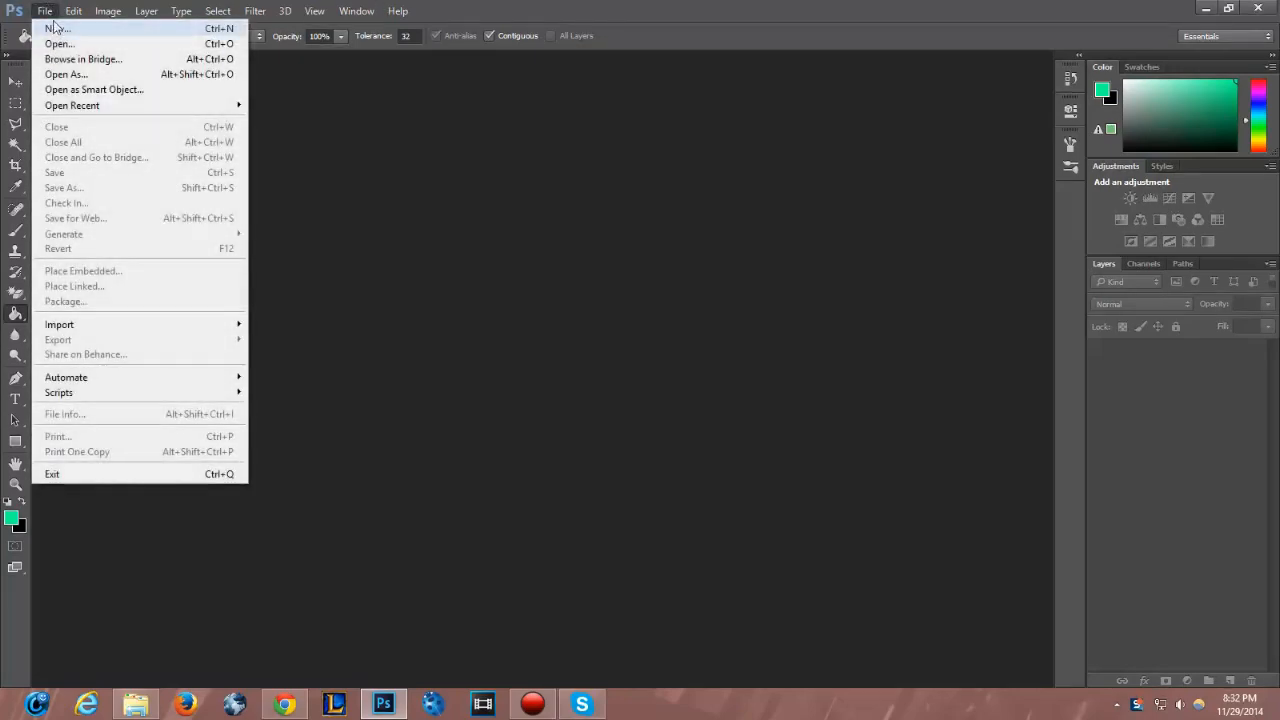
left_click(55, 30)
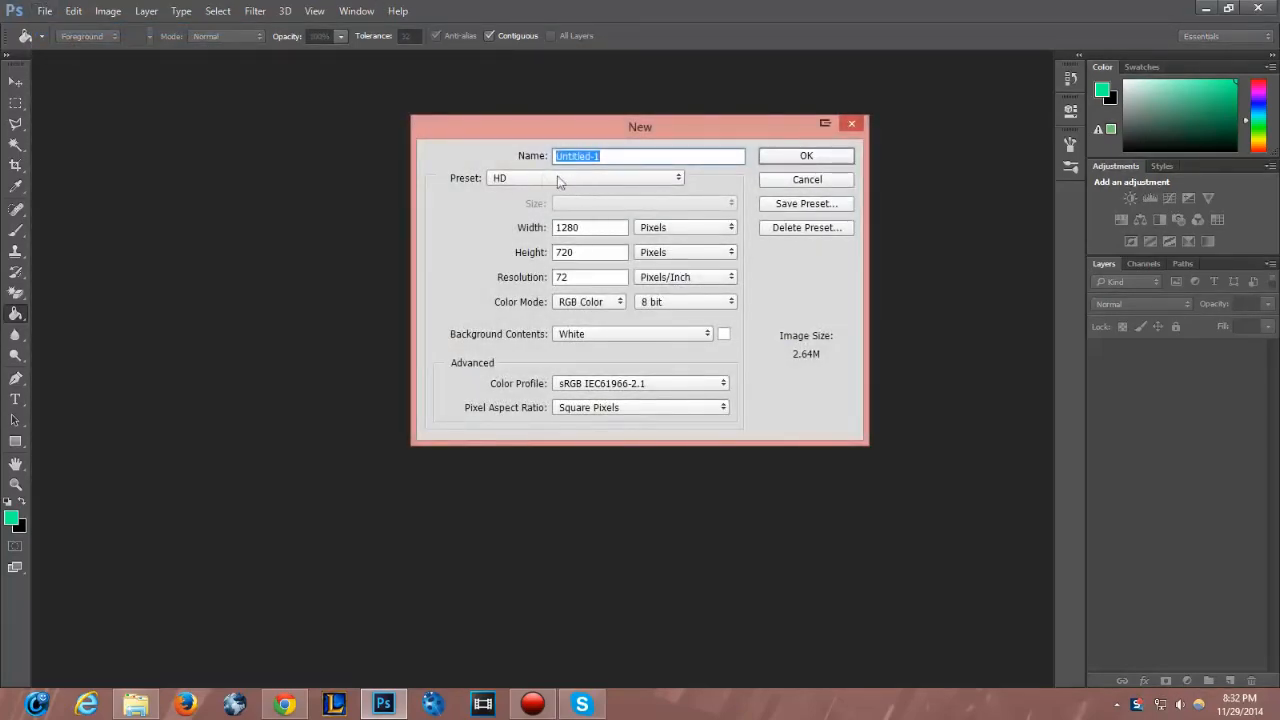
left_click(494, 178)
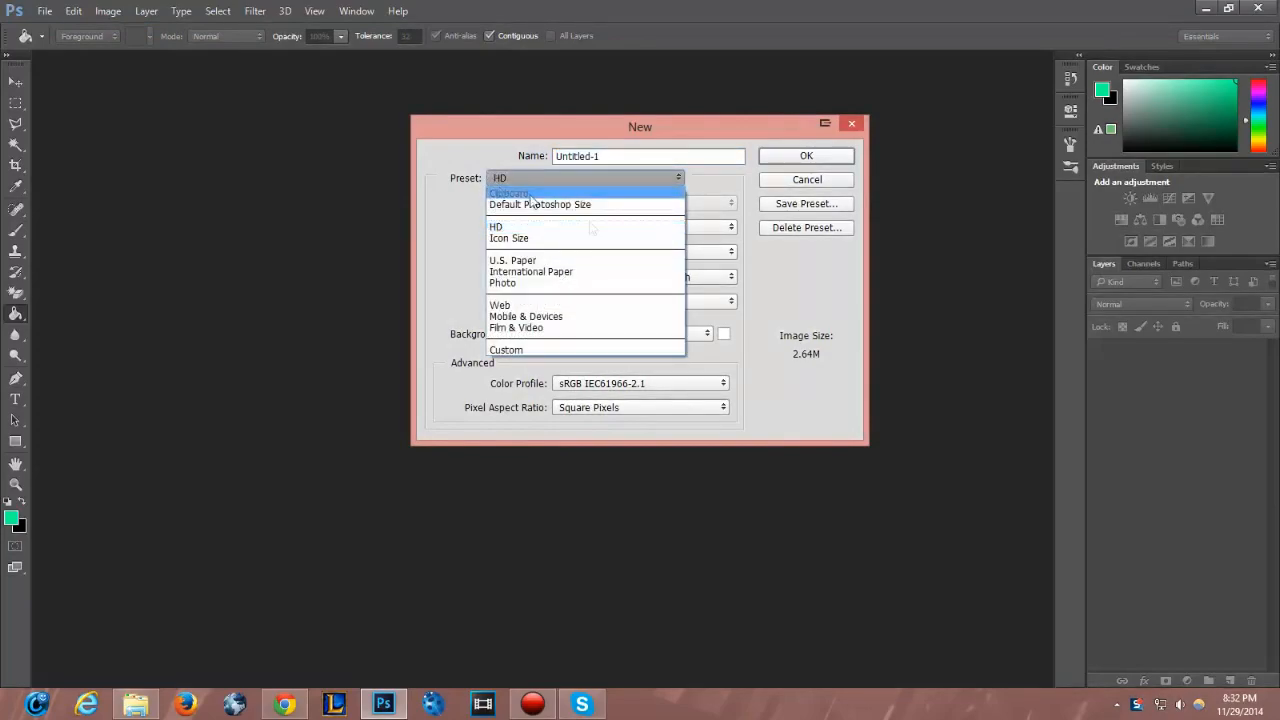
left_click(541, 258)
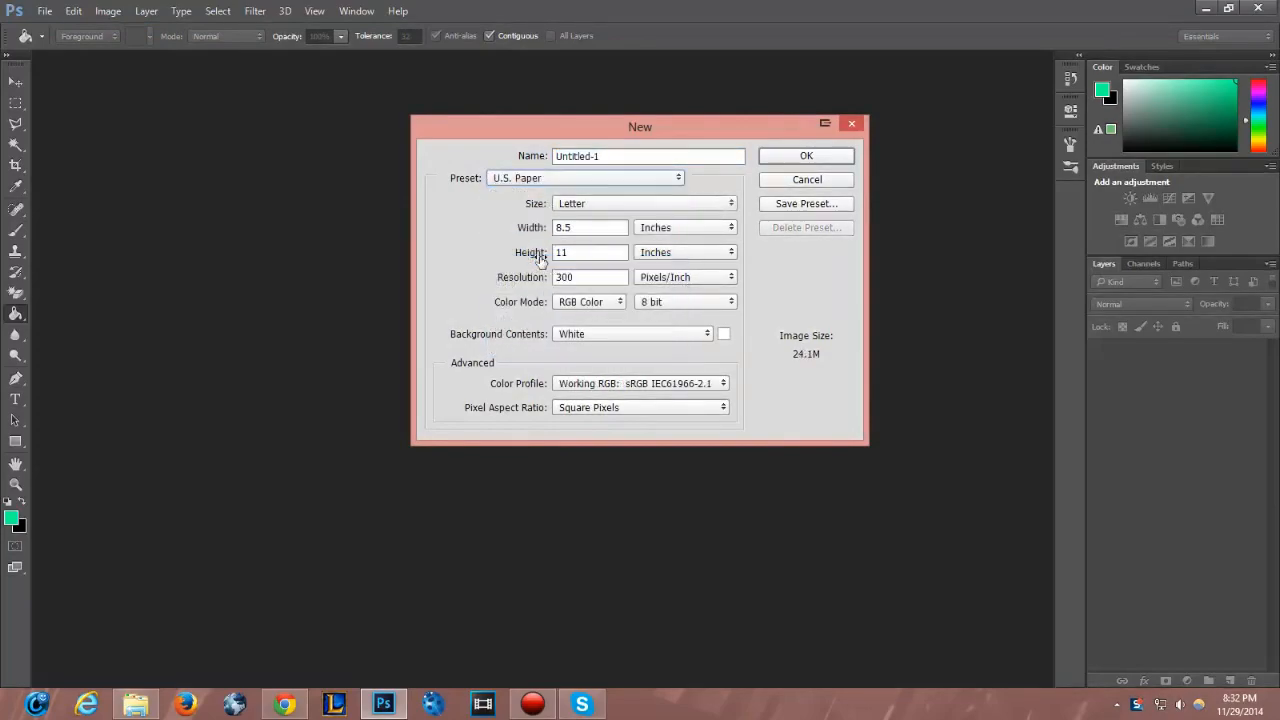
left_click(597, 203)
left_click(595, 203)
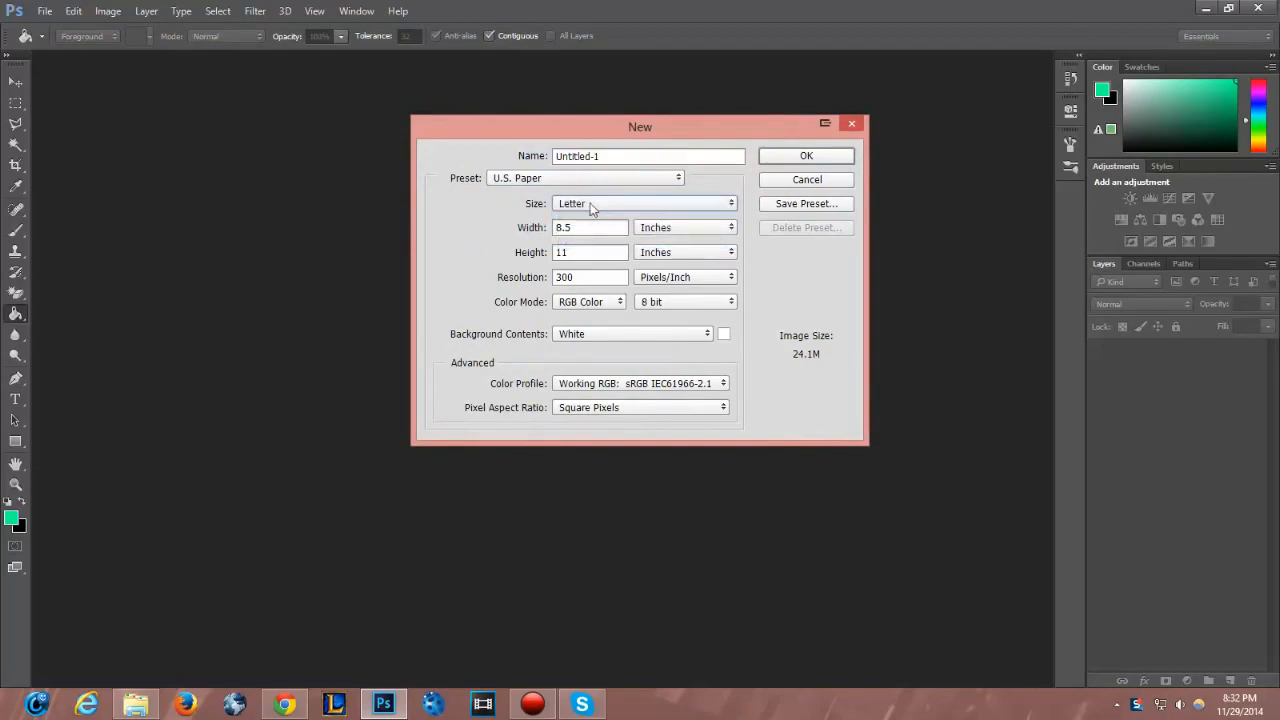
left_click(531, 181)
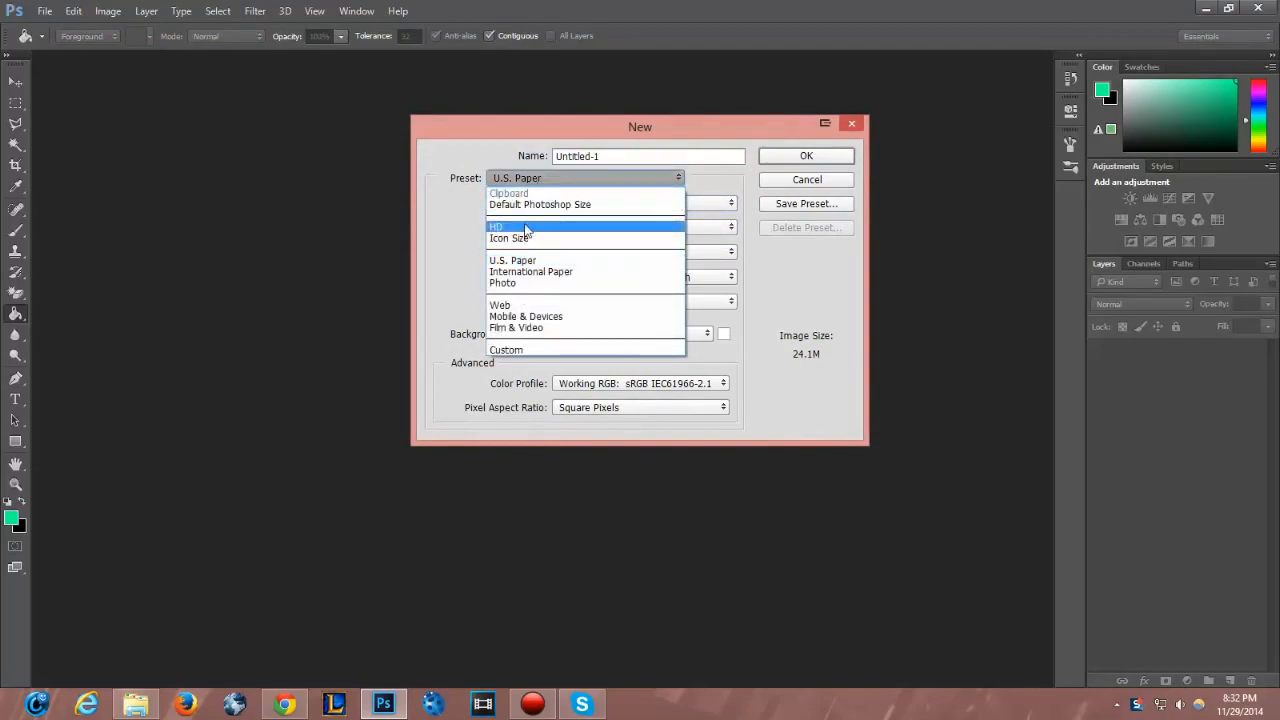
left_click(528, 225)
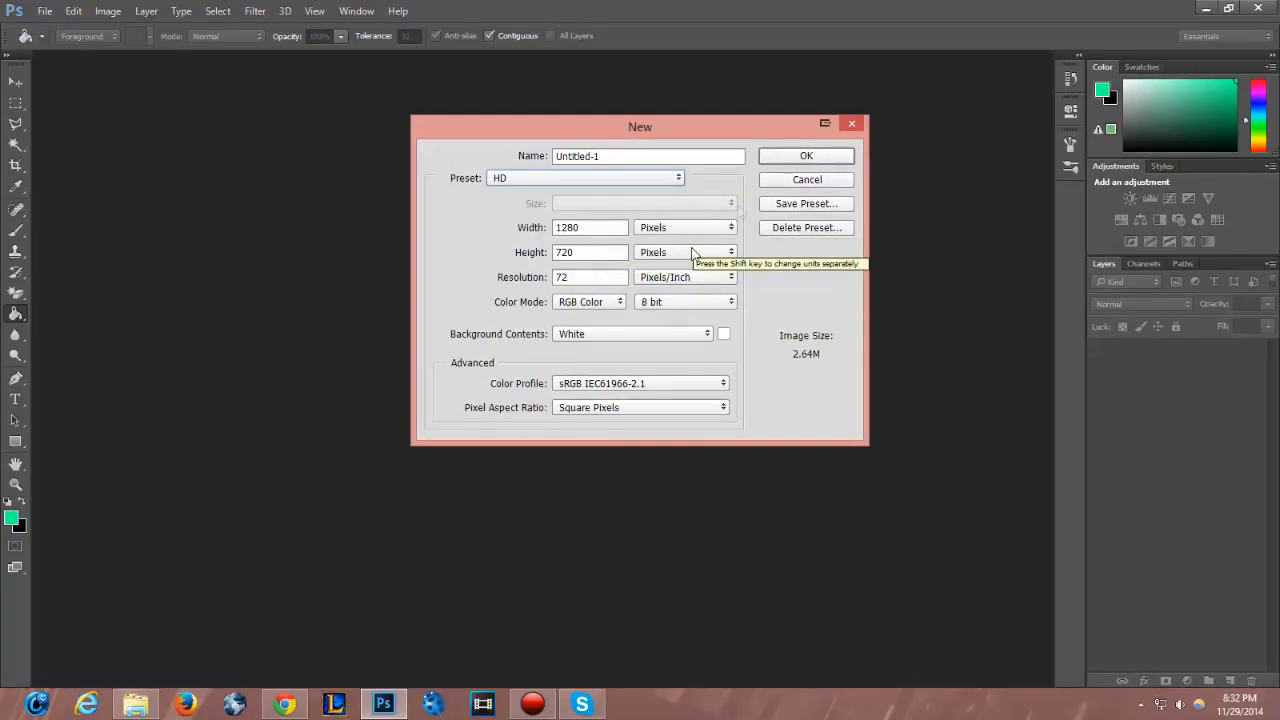
- Name the new document "Overlay for videos" and create it
double_click(652, 156)
type("O")
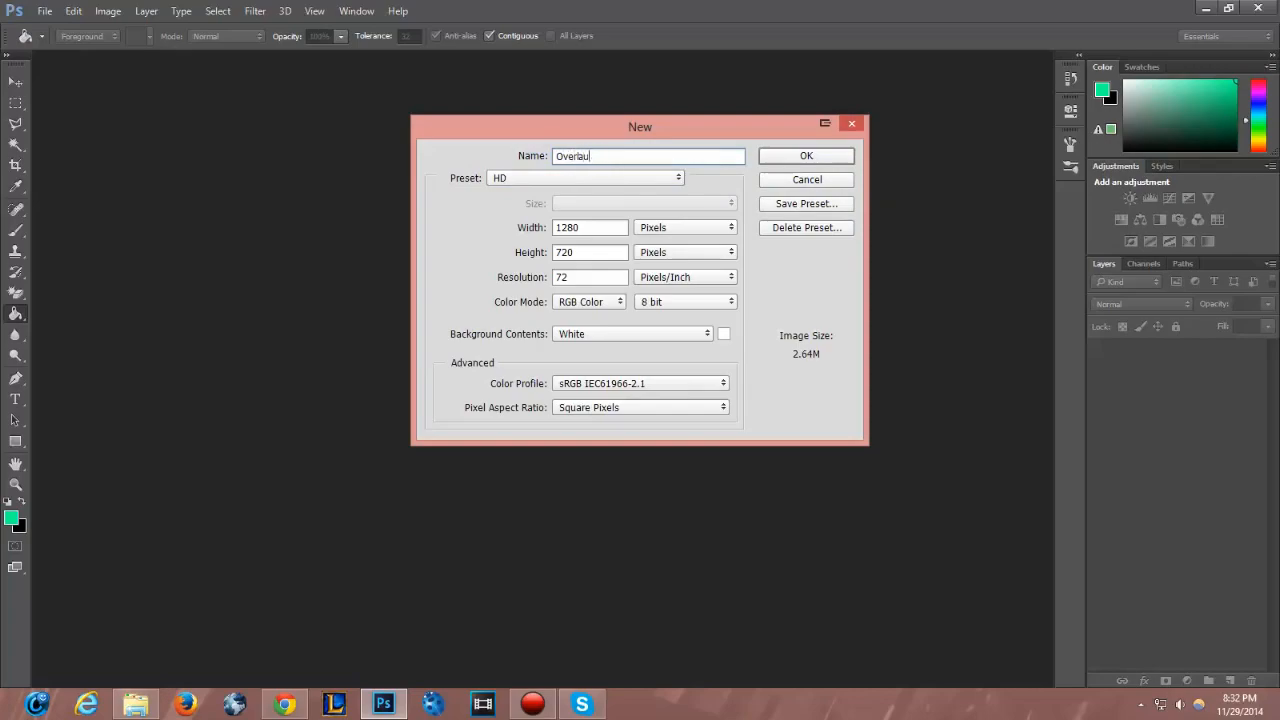
type("verlay for videos")
key("Return")
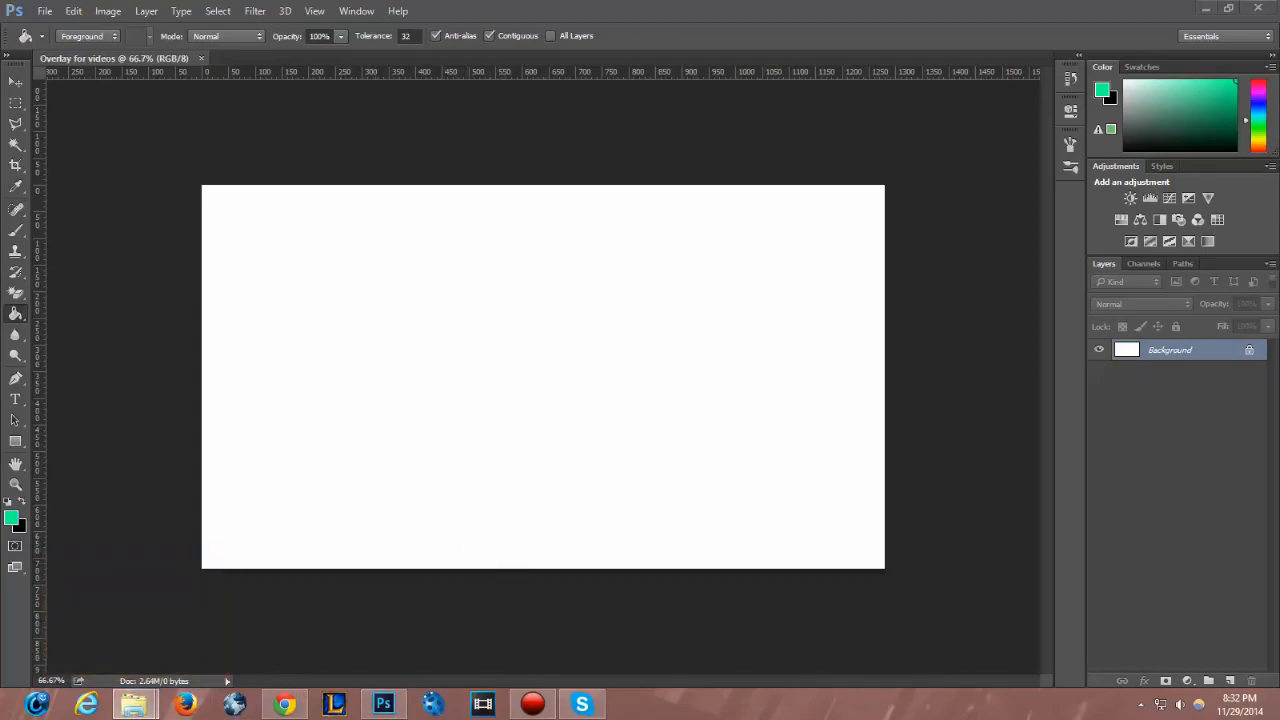
left_click_drag(909, 469, 457, 334)
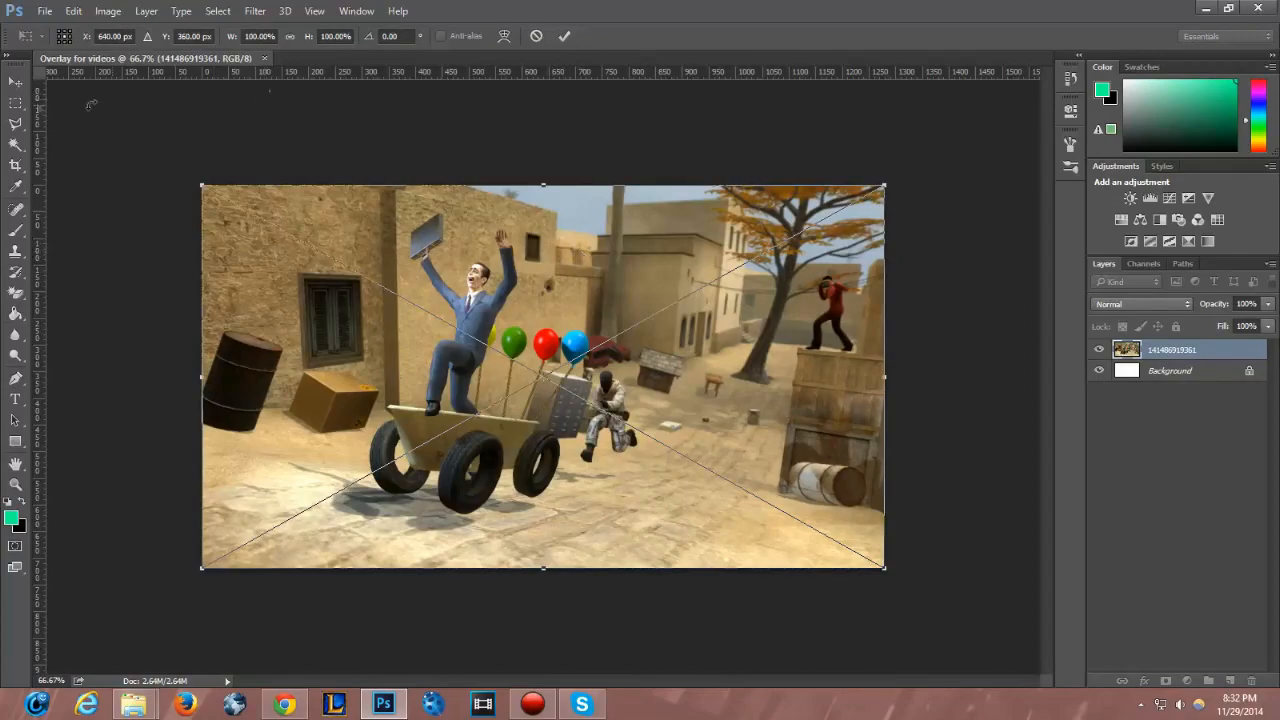
left_click(18, 84)
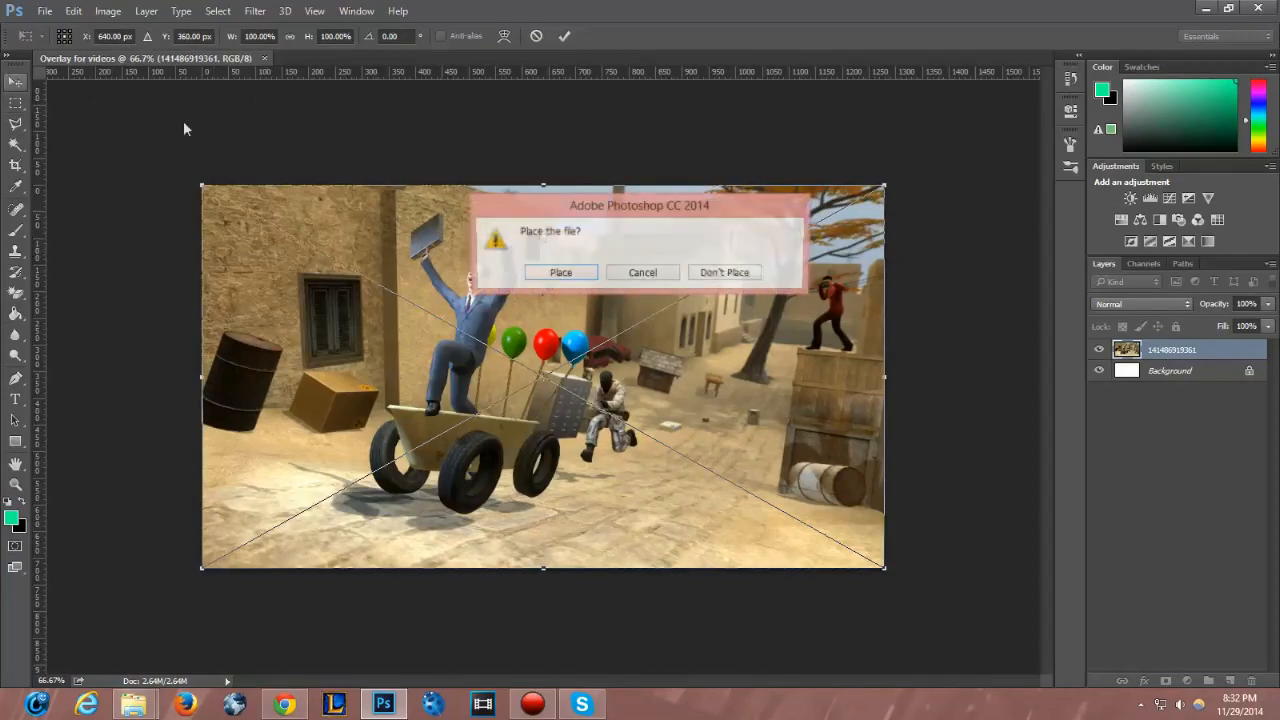
left_click(566, 276)
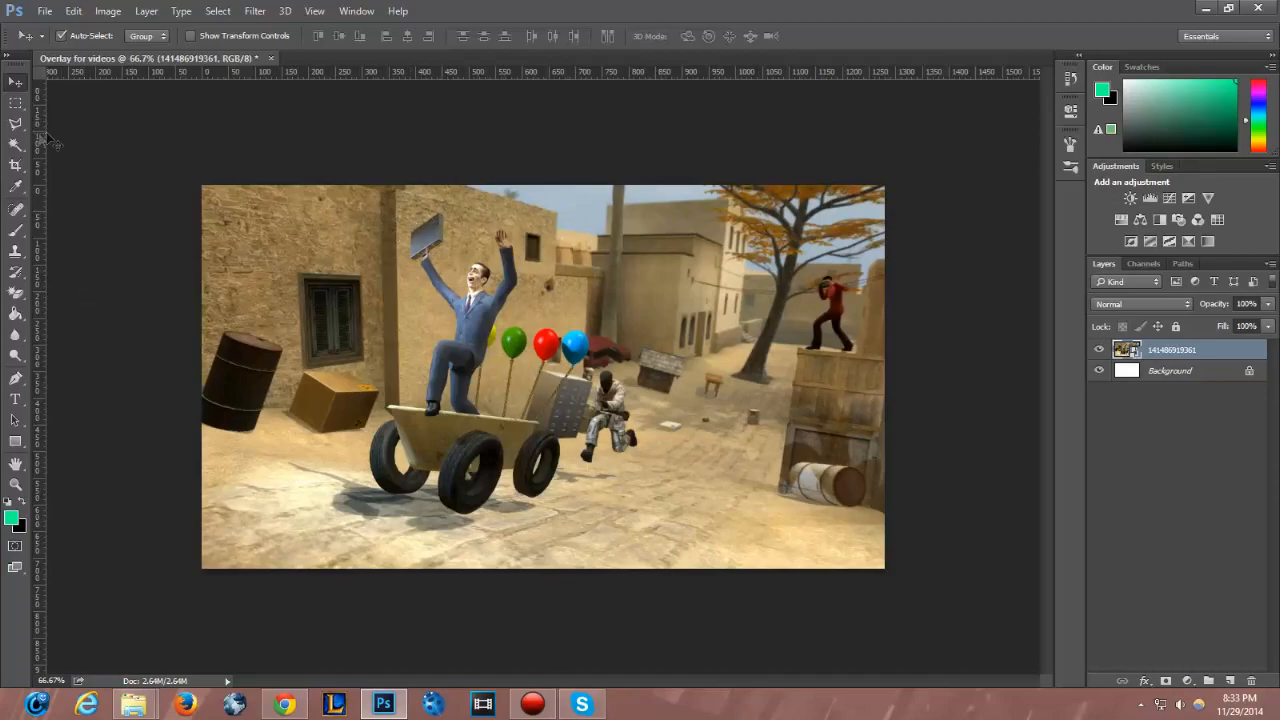
- Toggle the rulers off and back on, and add a vertical guide through the horizontal centre of the canvas
left_click(314, 11)
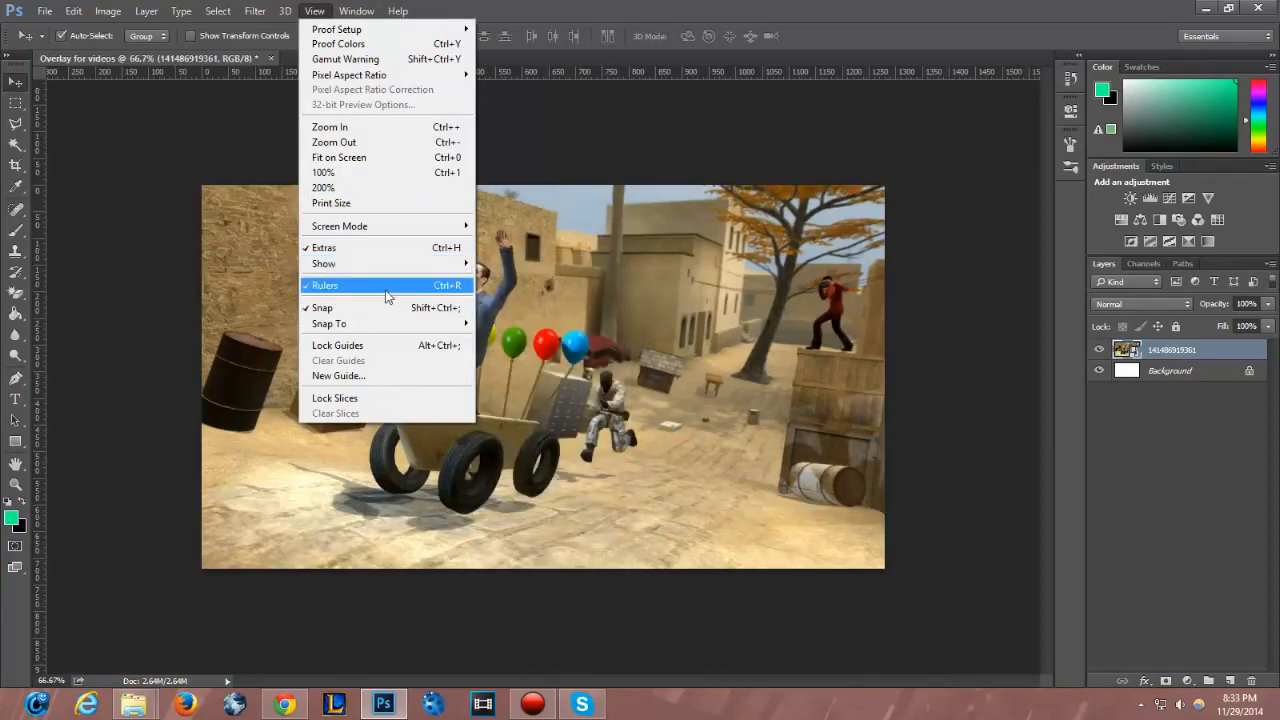
left_click(573, 305)
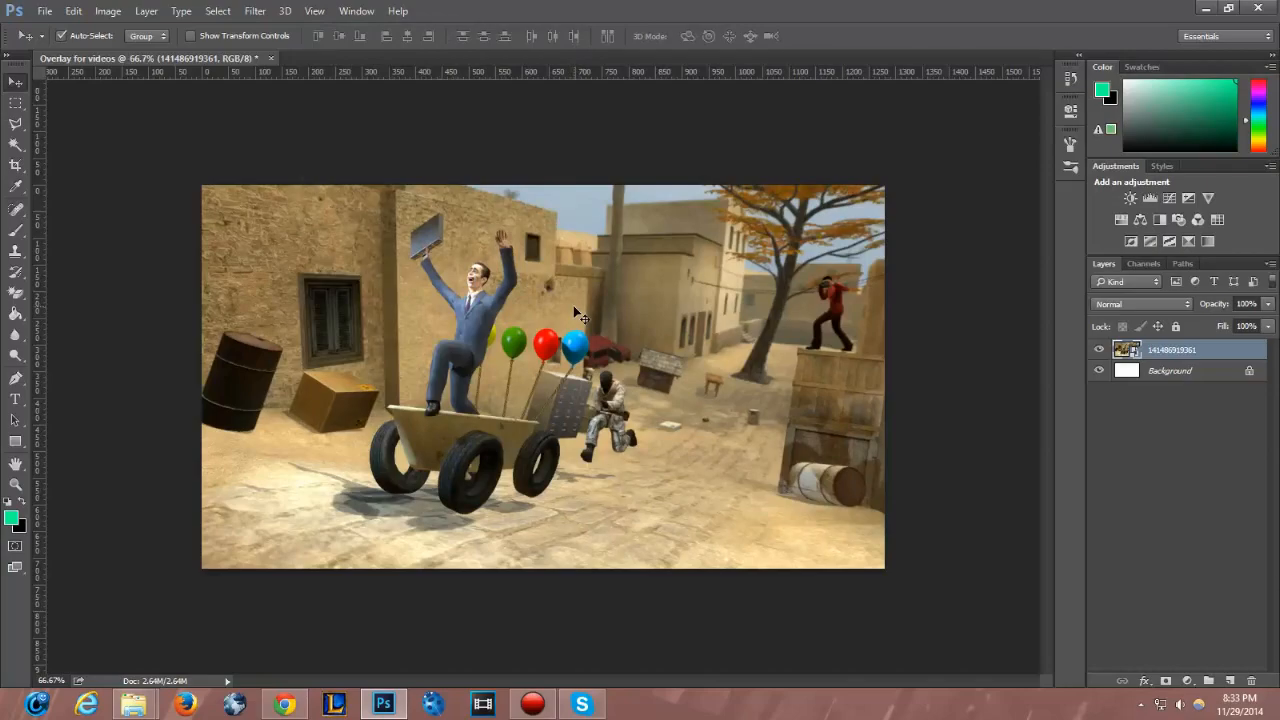
key("ctrl+r")
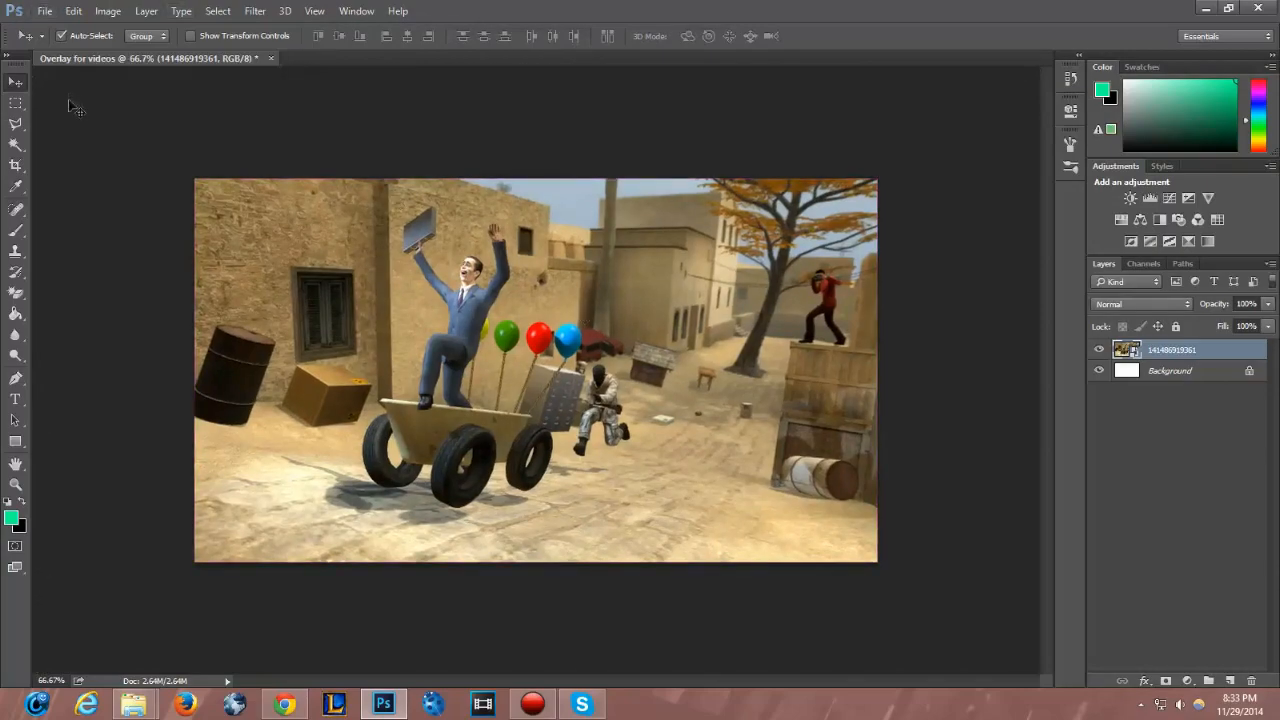
key("ctrl+r")
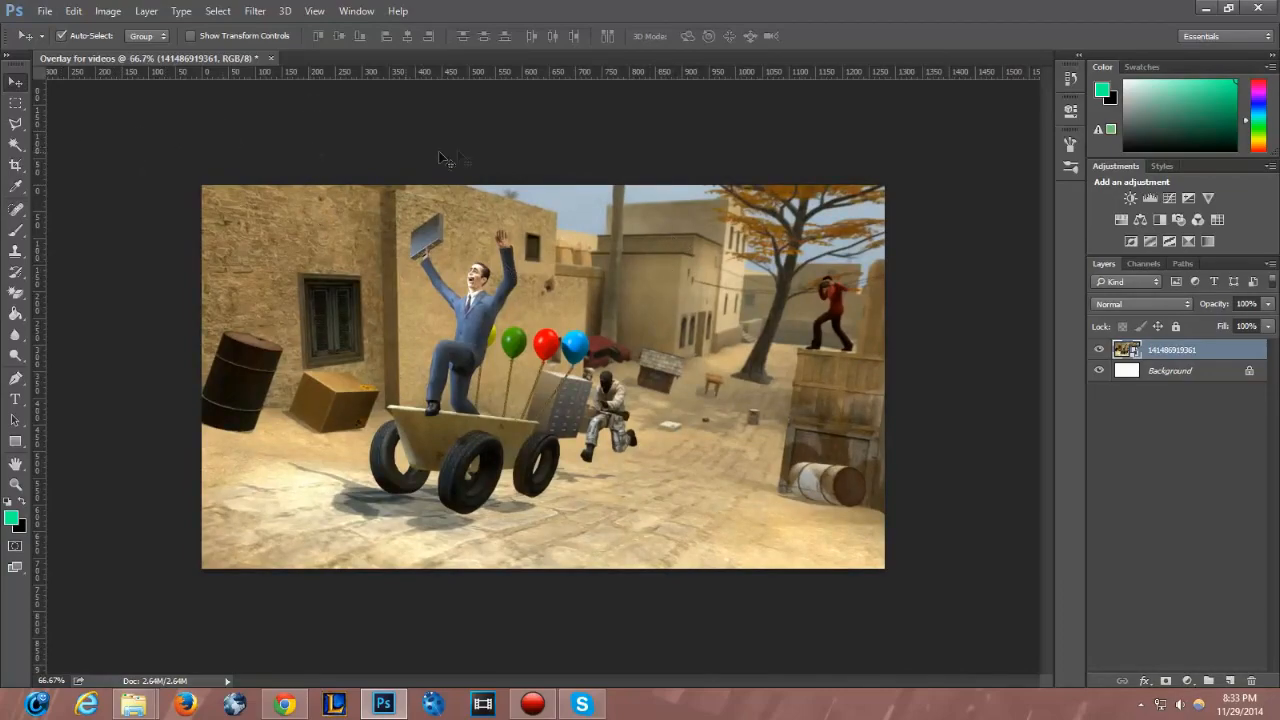
left_click_drag(43, 240, 542, 206)
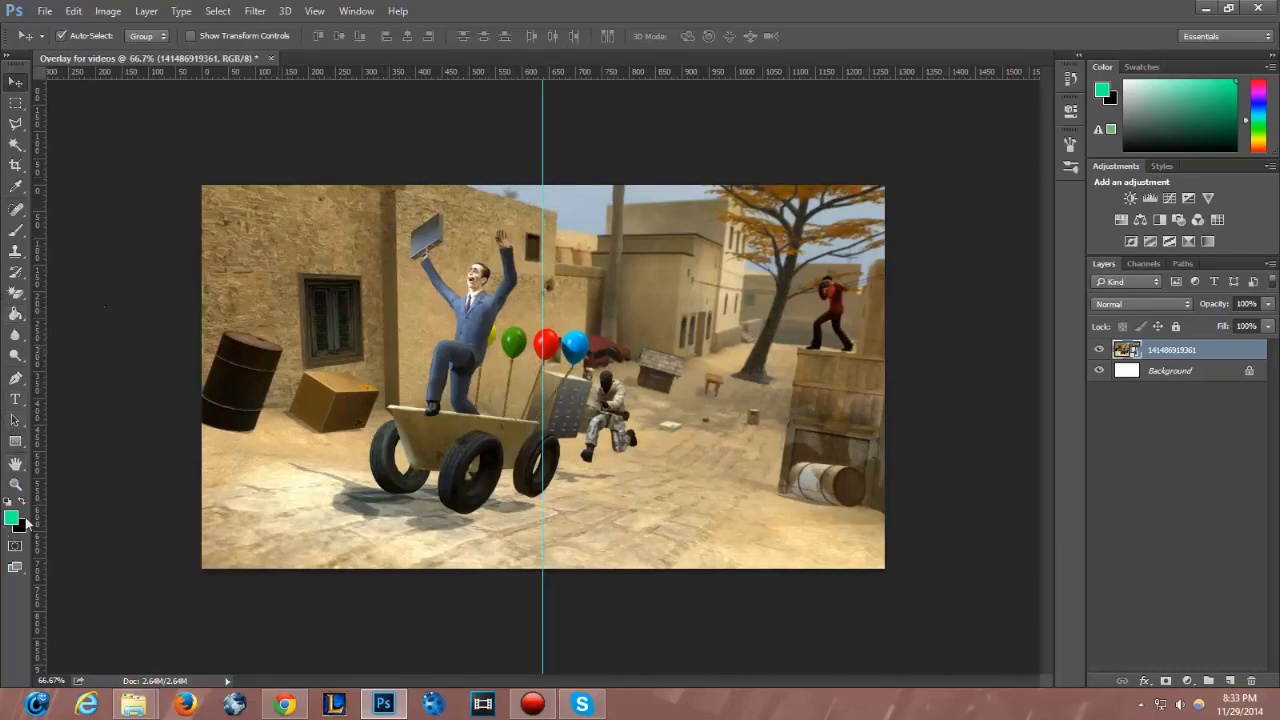
- Choose the Rectangle tool and set the foreground colour to orange, ff8400
left_click(16, 441)
right_click(19, 442)
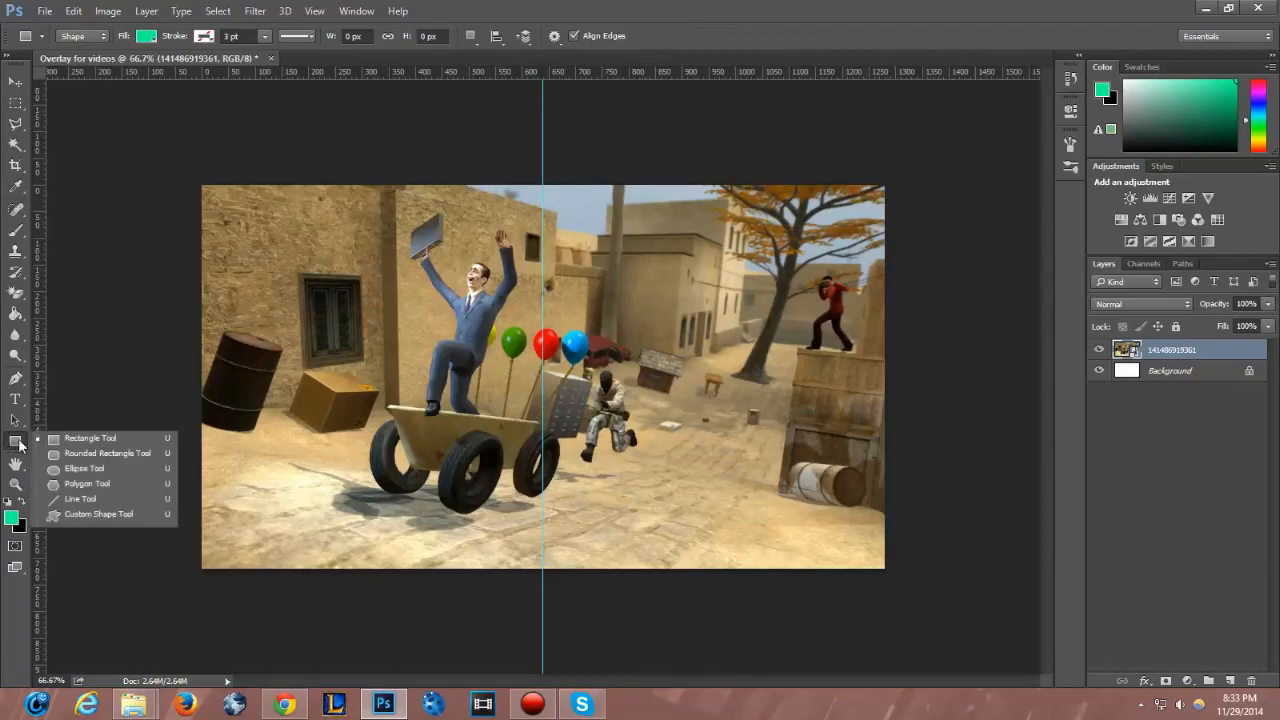
left_click(89, 438)
left_click(12, 518)
left_click_drag(500, 285, 569, 221)
left_click_drag(664, 330, 661, 347)
left_click_drag(587, 201, 671, 126)
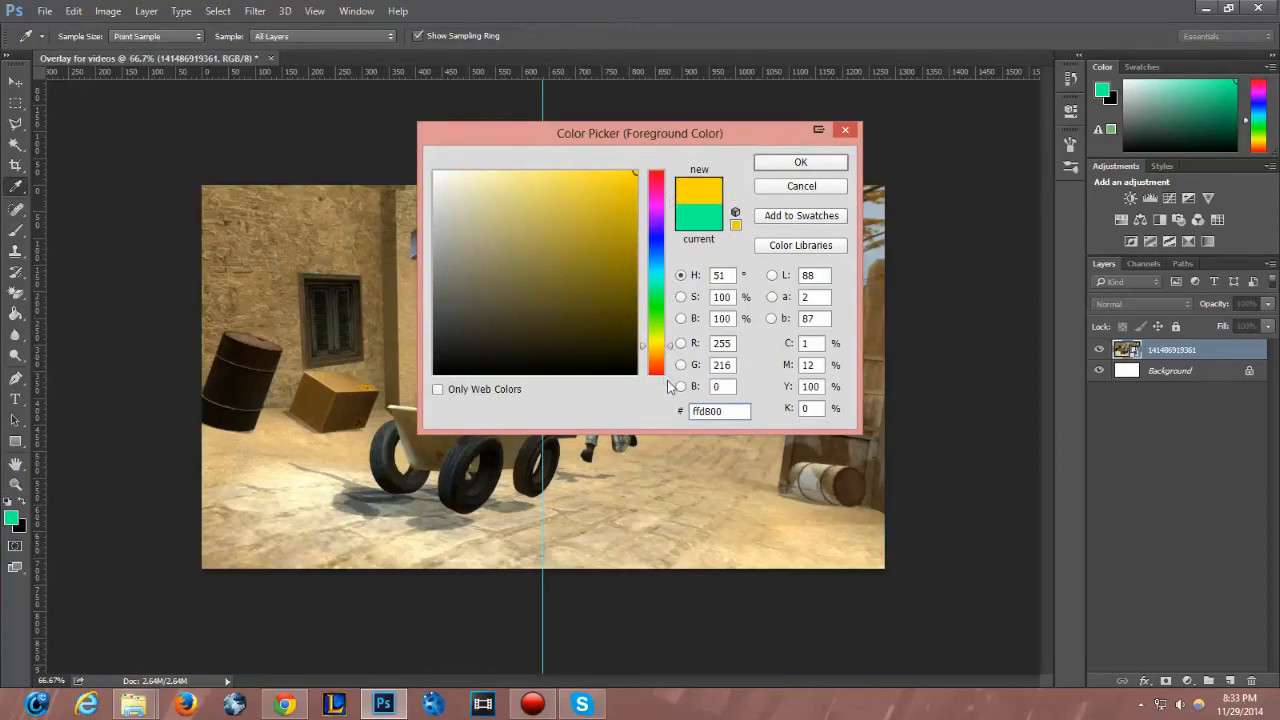
left_click_drag(664, 354, 664, 357)
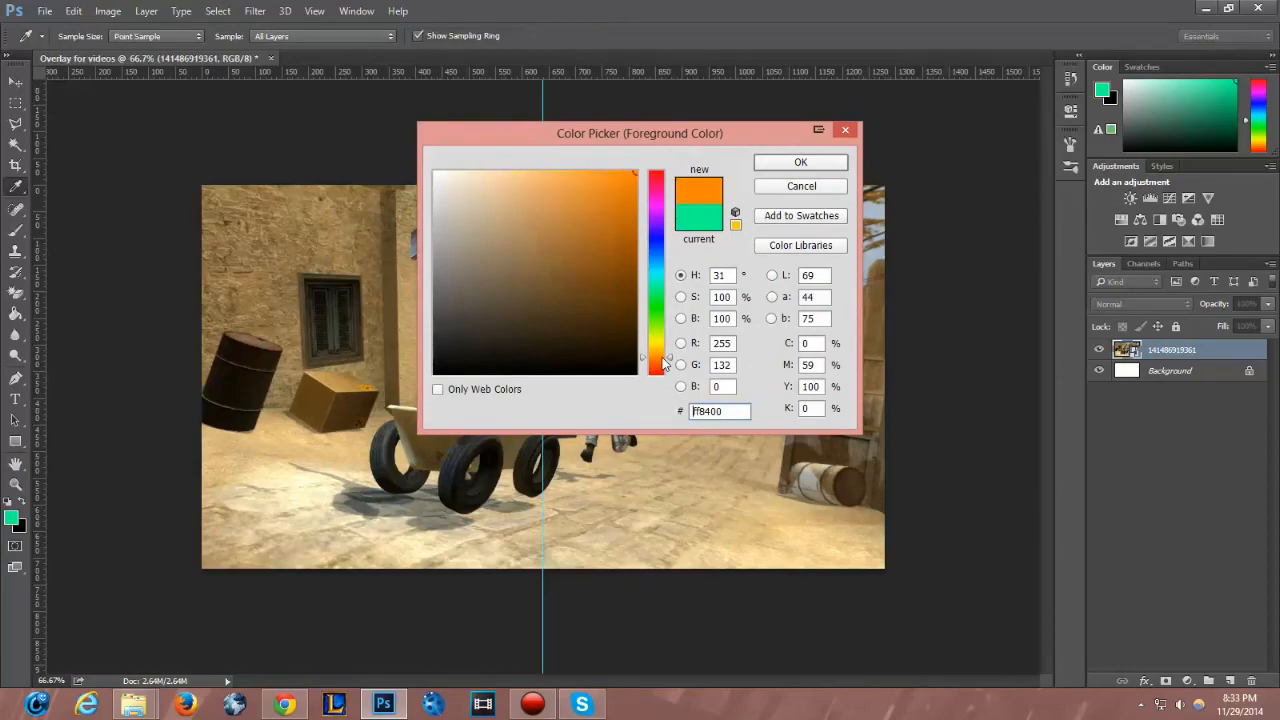
left_click(801, 162)
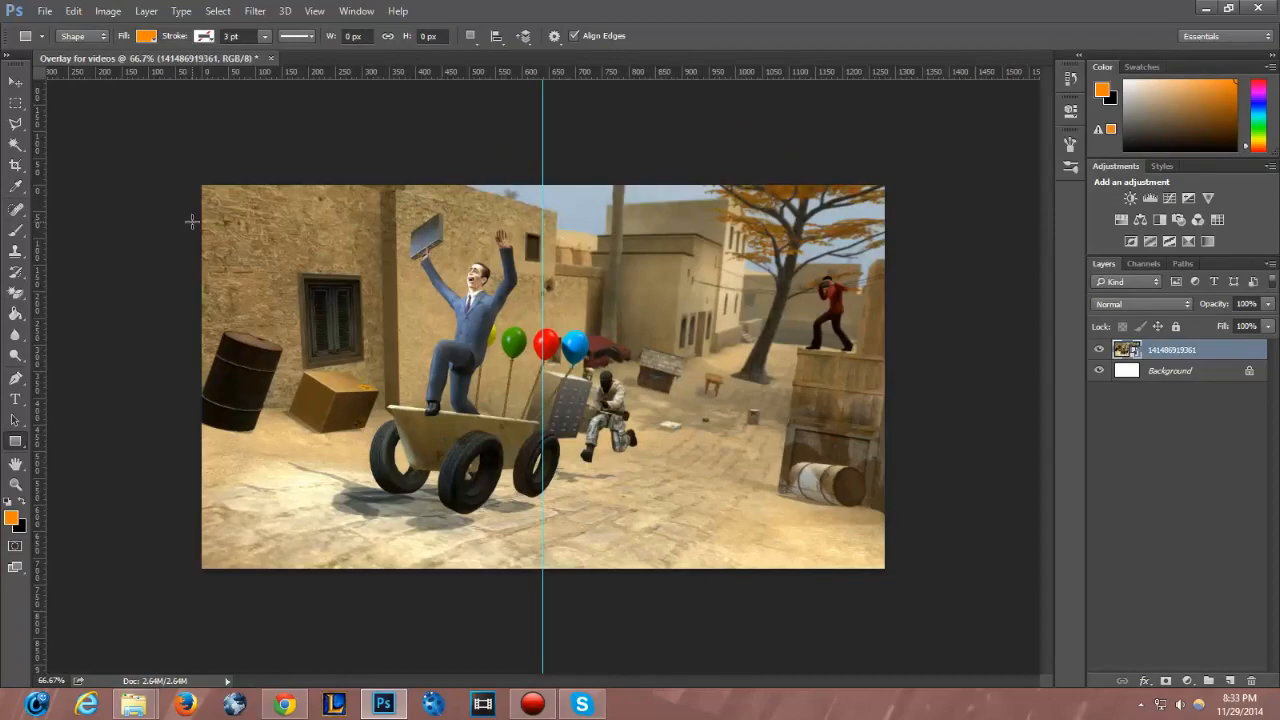
- Draw an orange bar about 1333 by 83 px across the top of the image, overlapping the canvas edges
left_click_drag(190, 217, 904, 174)
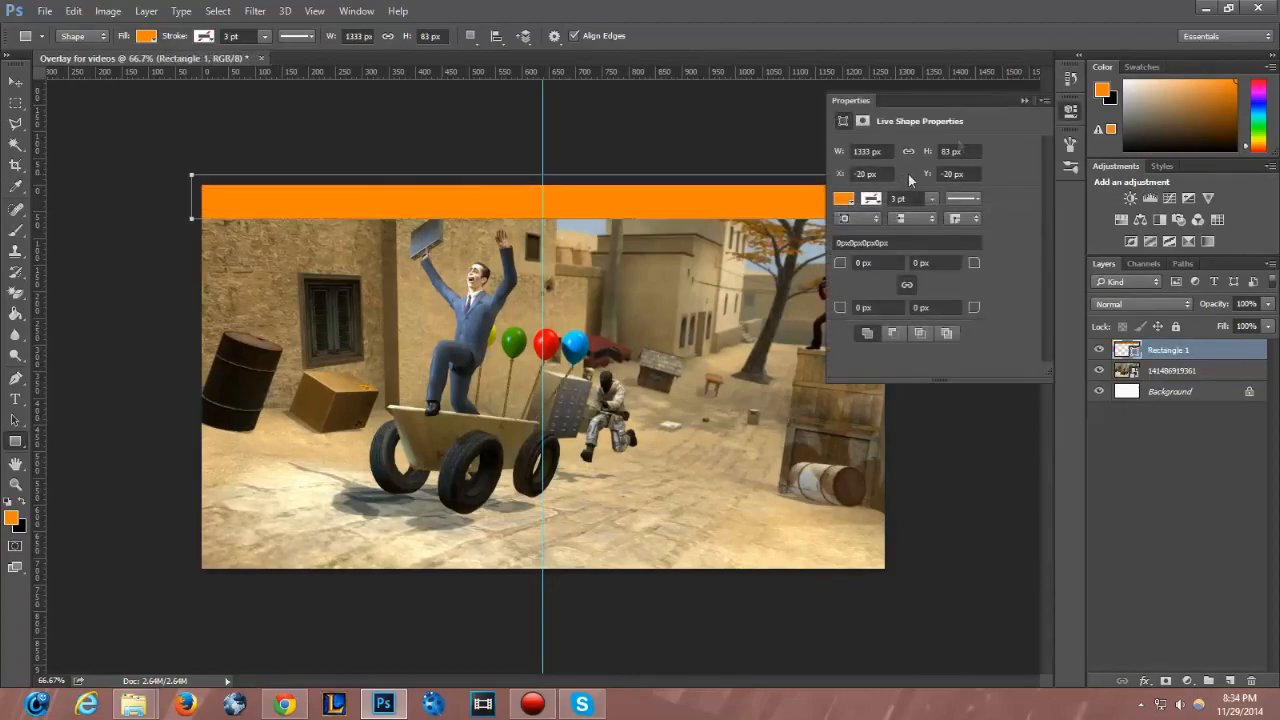
left_click(1024, 100)
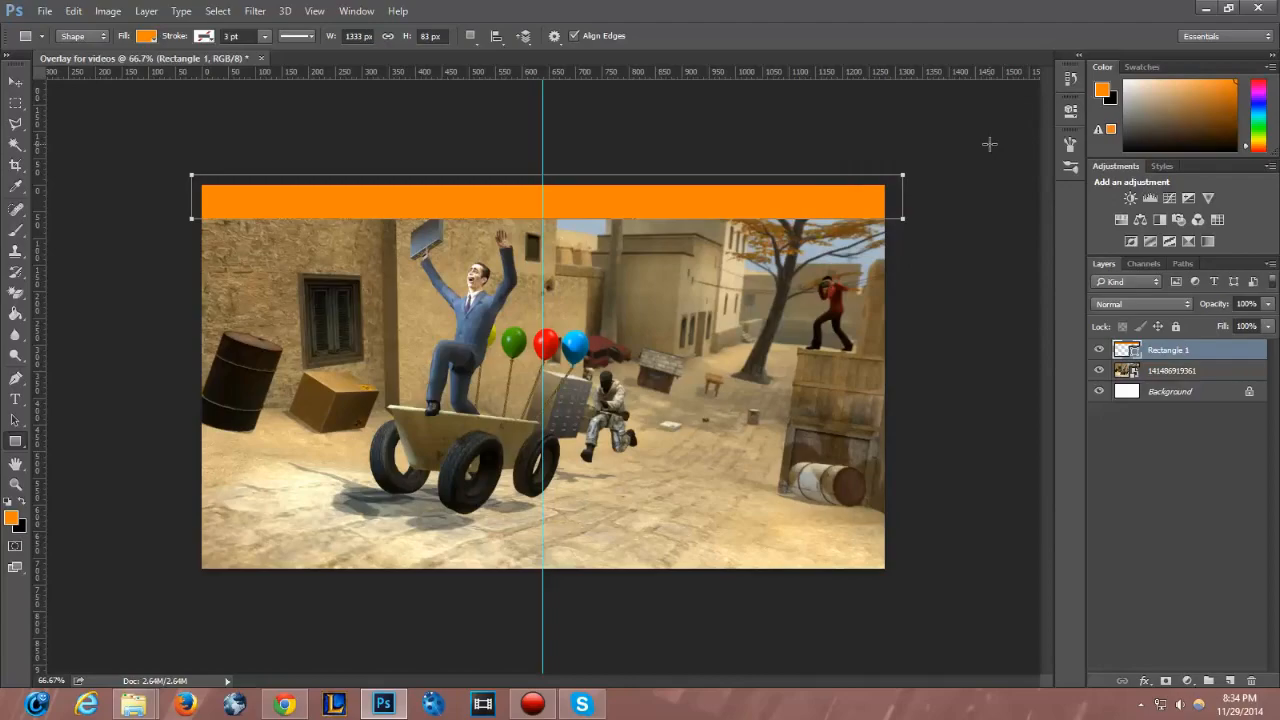
left_click(15, 81)
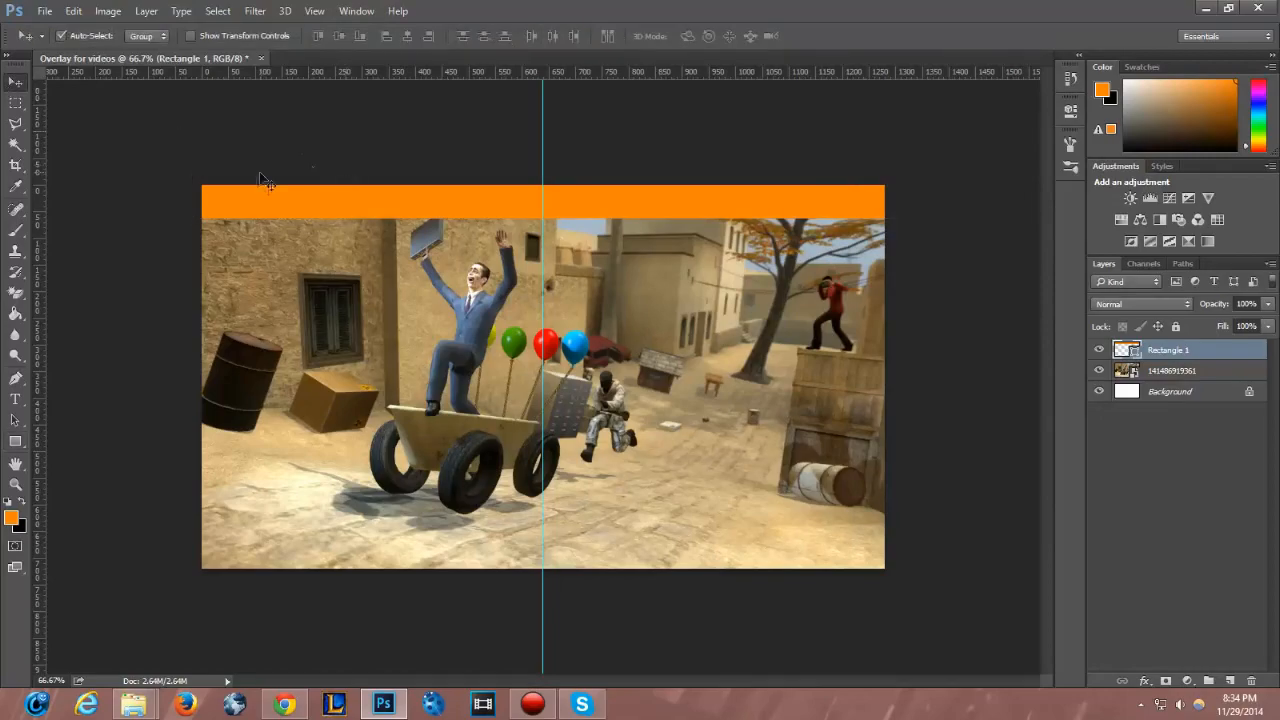
- Free-transform the orange bar so its left, top and right sides align with the canvas edges, and apply it
left_click(73, 11)
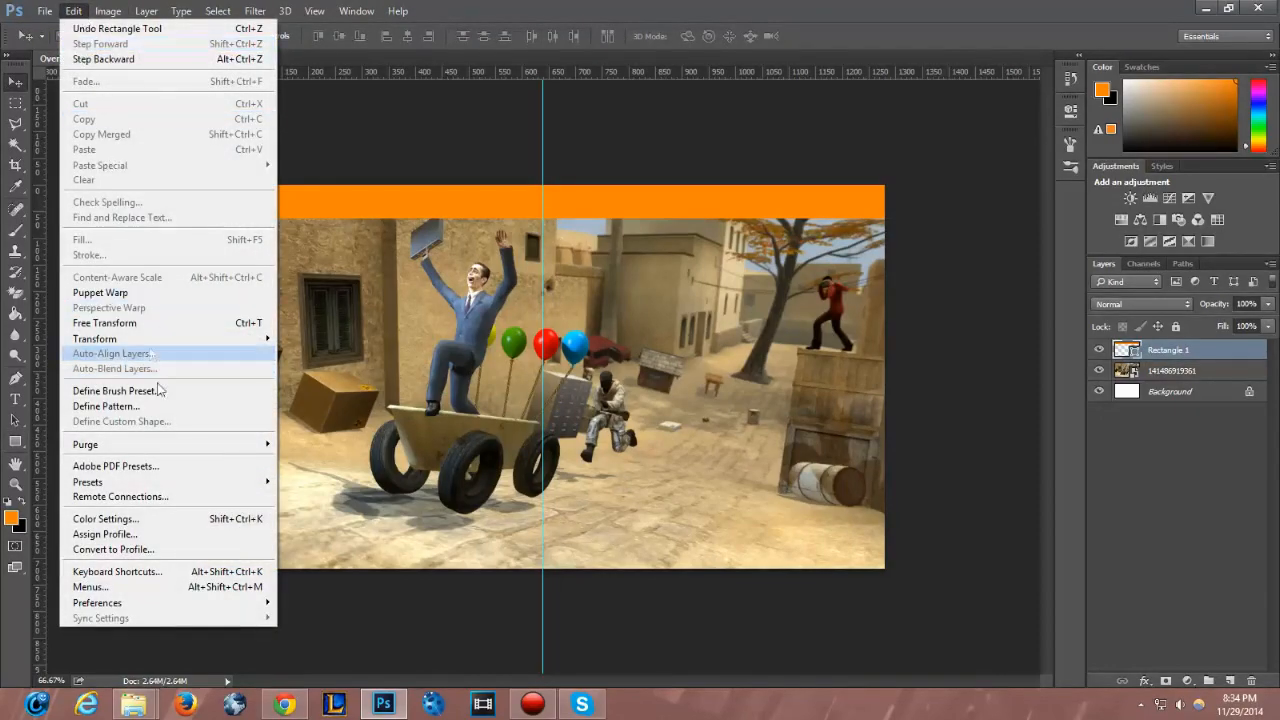
left_click(142, 327)
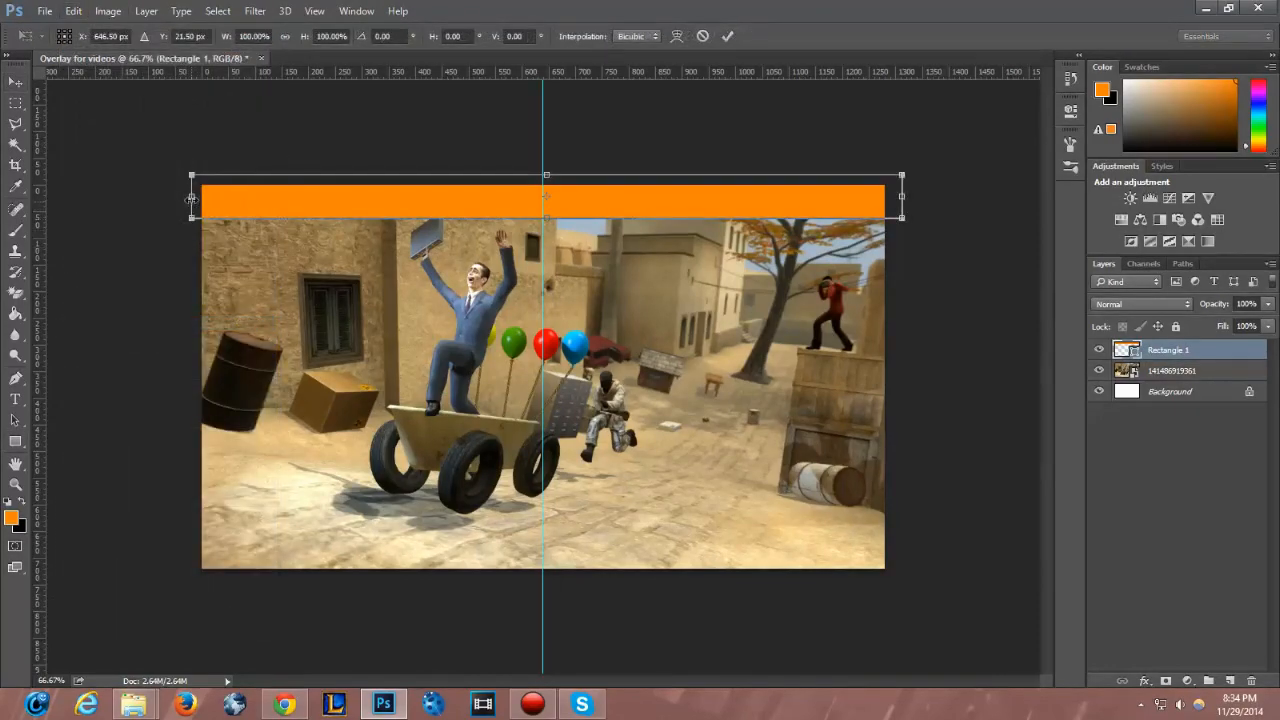
left_click_drag(191, 198, 202, 198)
left_click_drag(555, 176, 555, 186)
left_click_drag(903, 201, 884, 201)
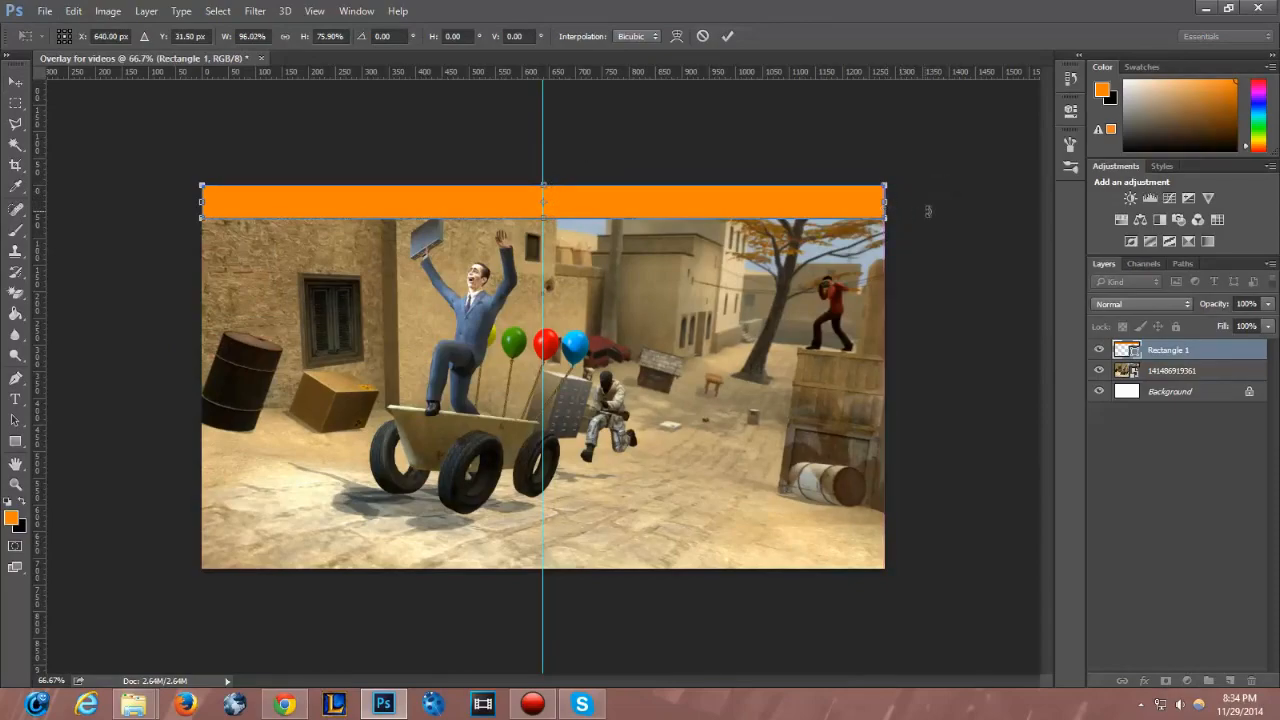
left_click(15, 81)
left_click(549, 273)
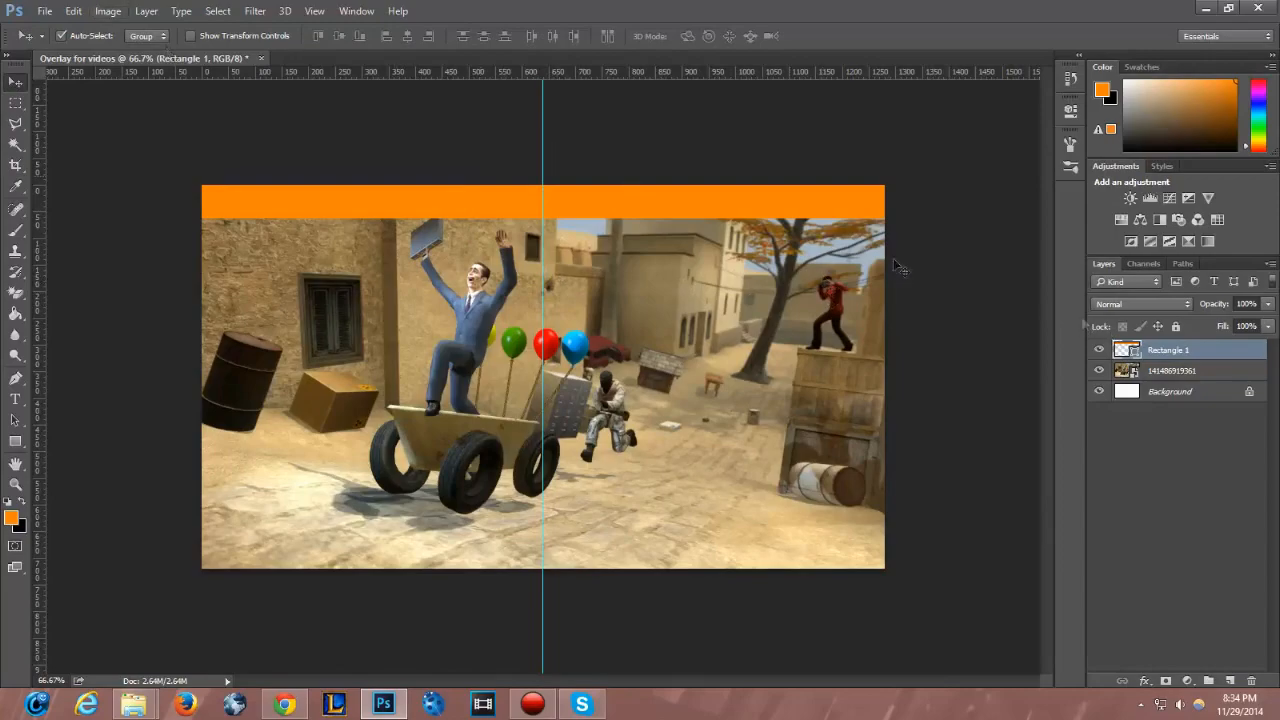
- Add a 2 px black outside stroke to the orange bar's layer
right_click(1166, 356)
left_click(1004, 114)
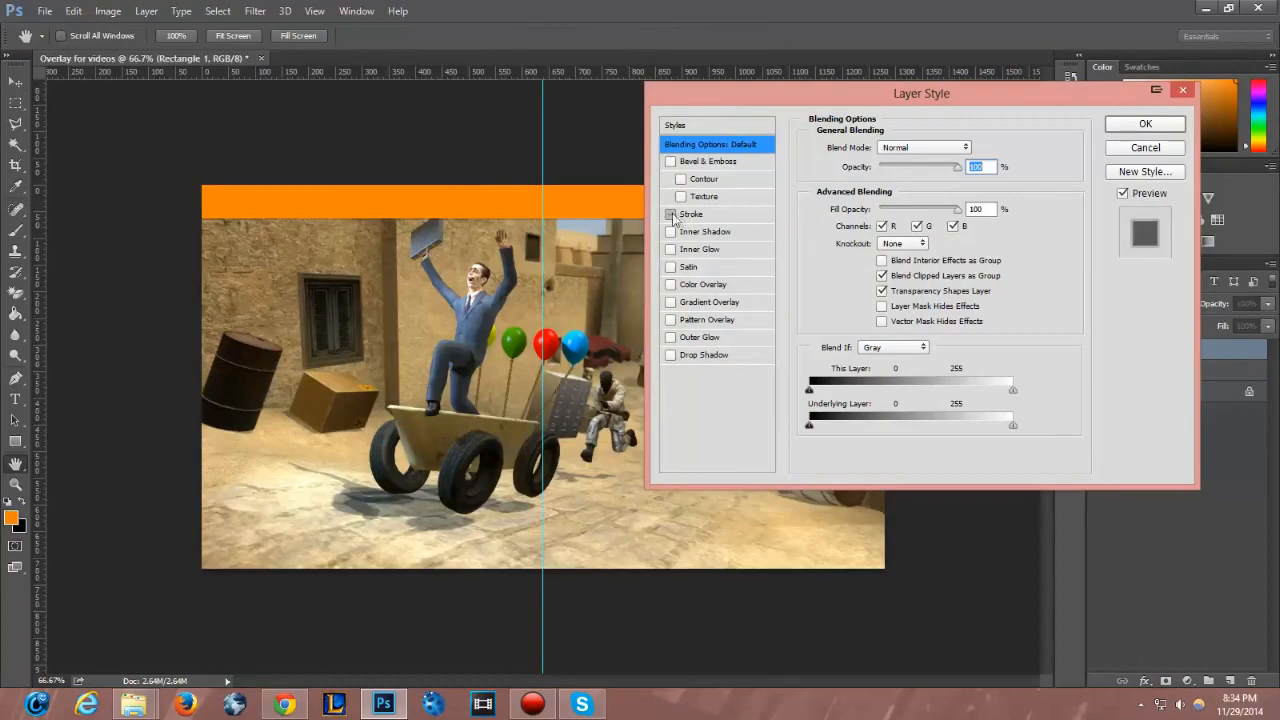
left_click(671, 214)
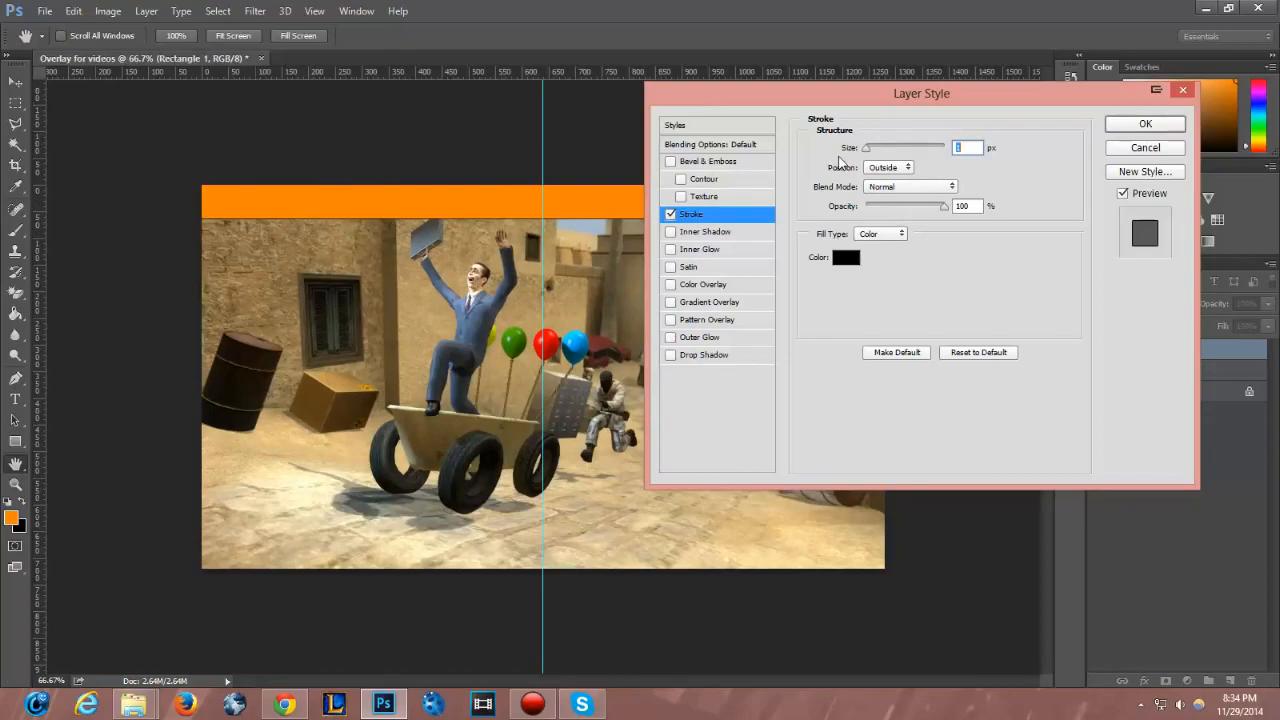
type("2")
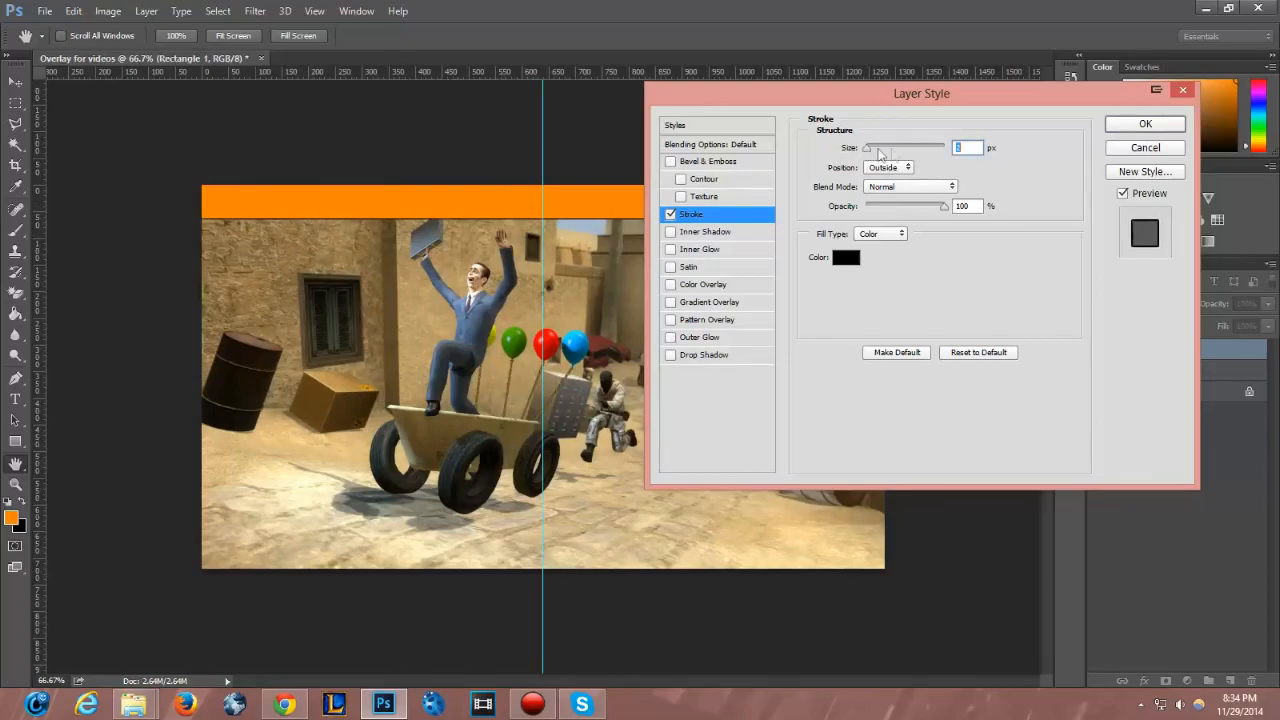
left_click(1145, 124)
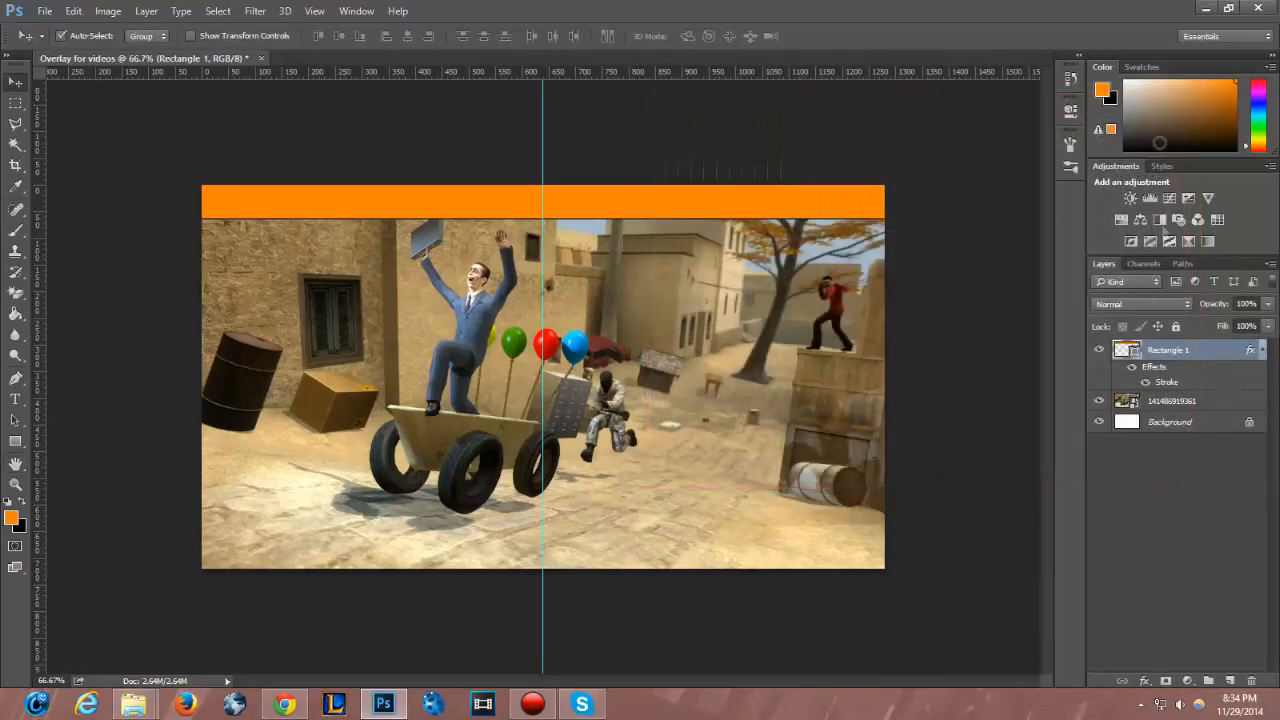
- Try several Pattern Overlay presets on the orange bar's layer, and switch the pattern overlay off again
right_click(1155, 350)
left_click(1048, 121)
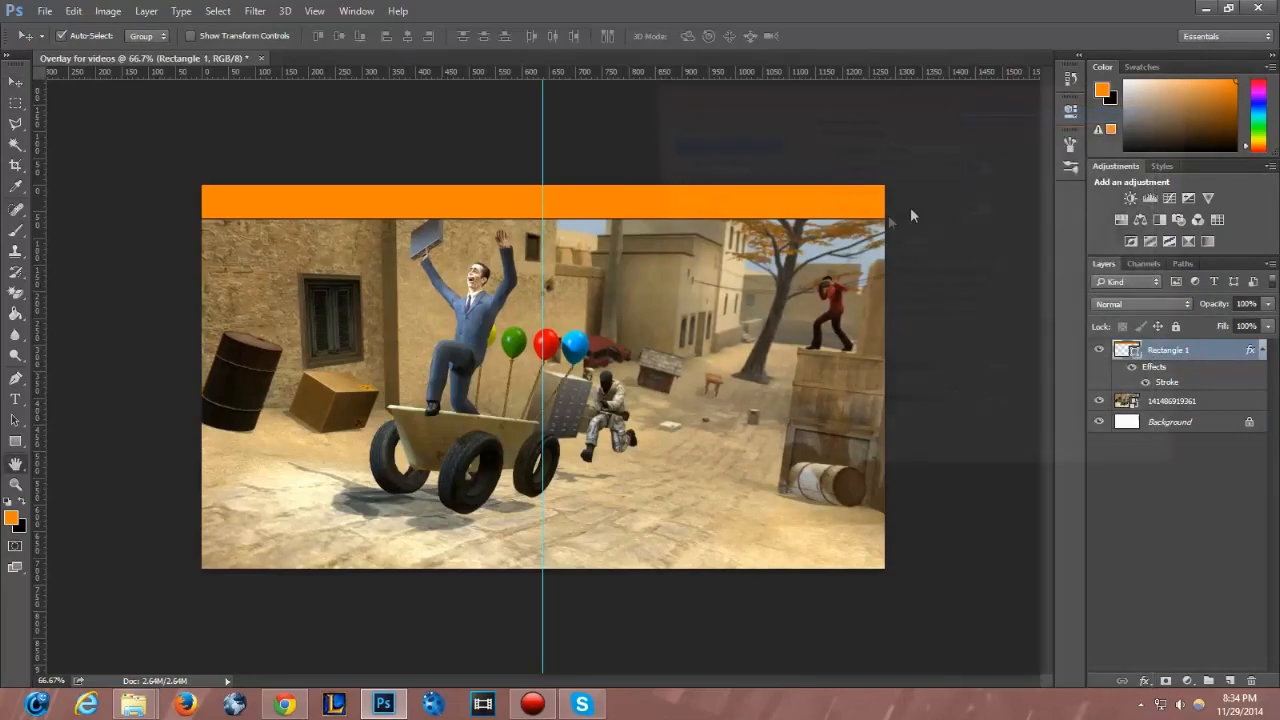
left_click(716, 318)
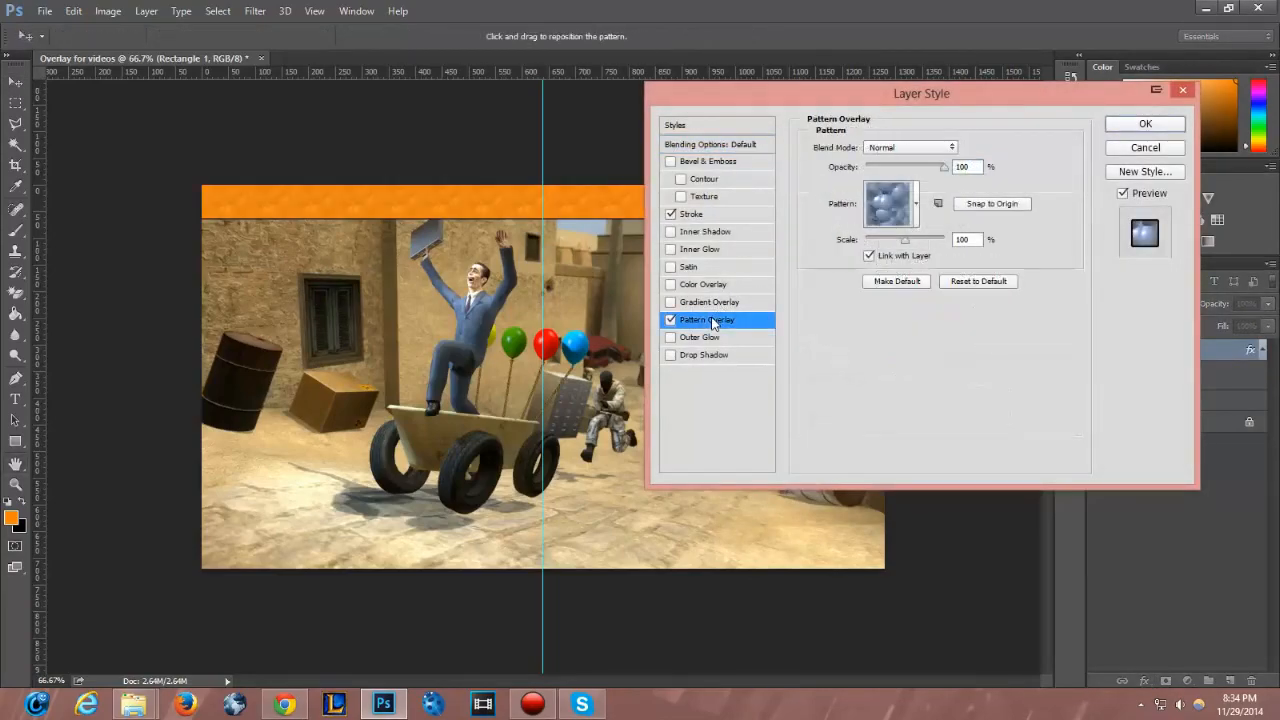
left_click(918, 205)
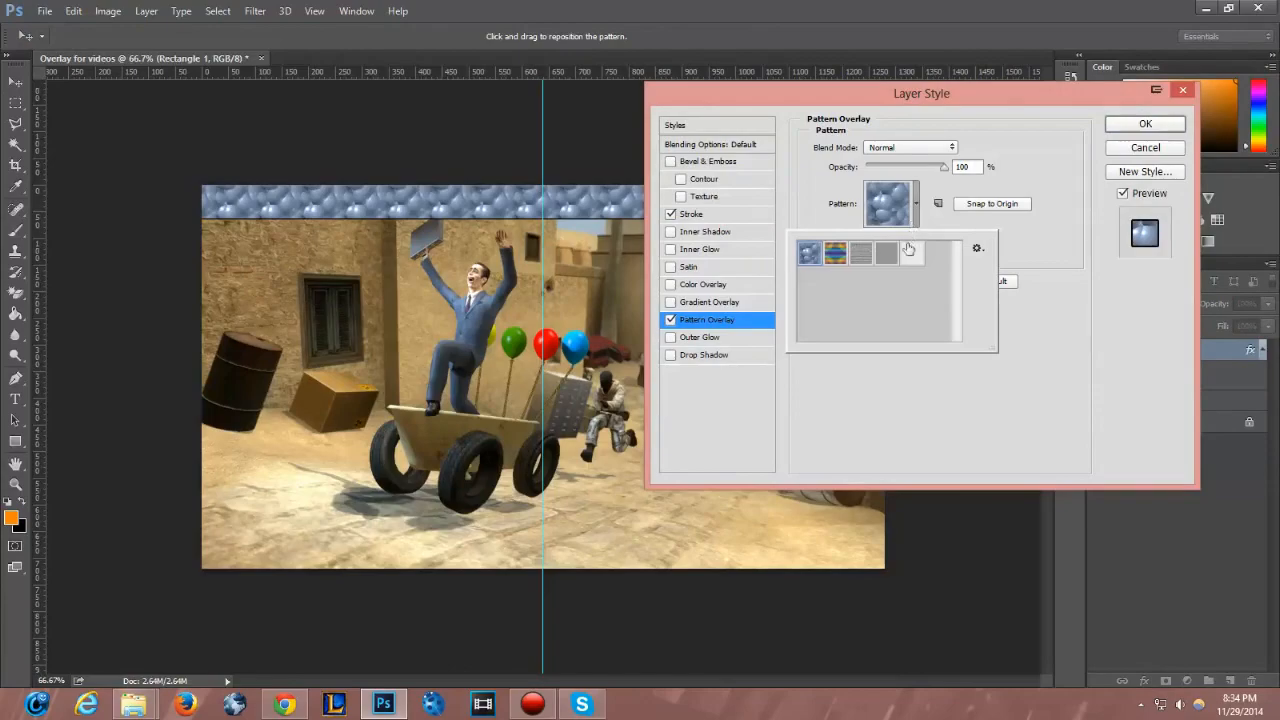
left_click(910, 254)
left_click(886, 255)
left_click(865, 259)
left_click(846, 259)
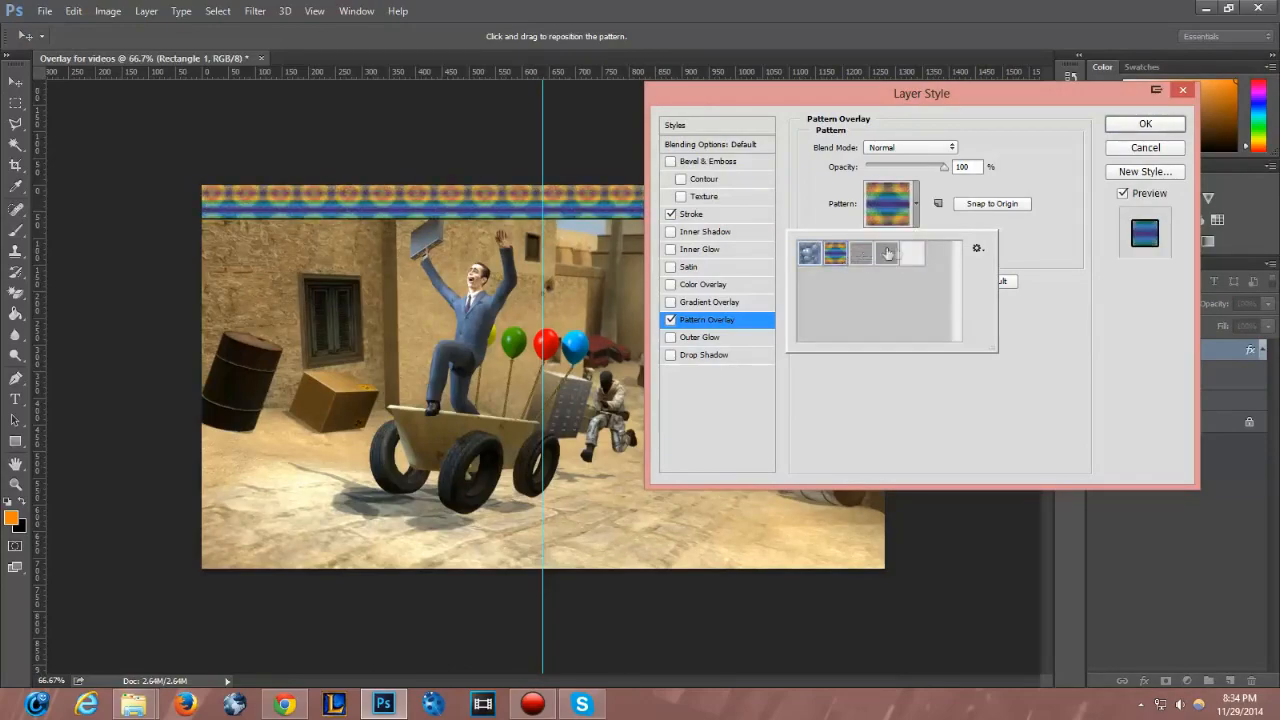
left_click(920, 218)
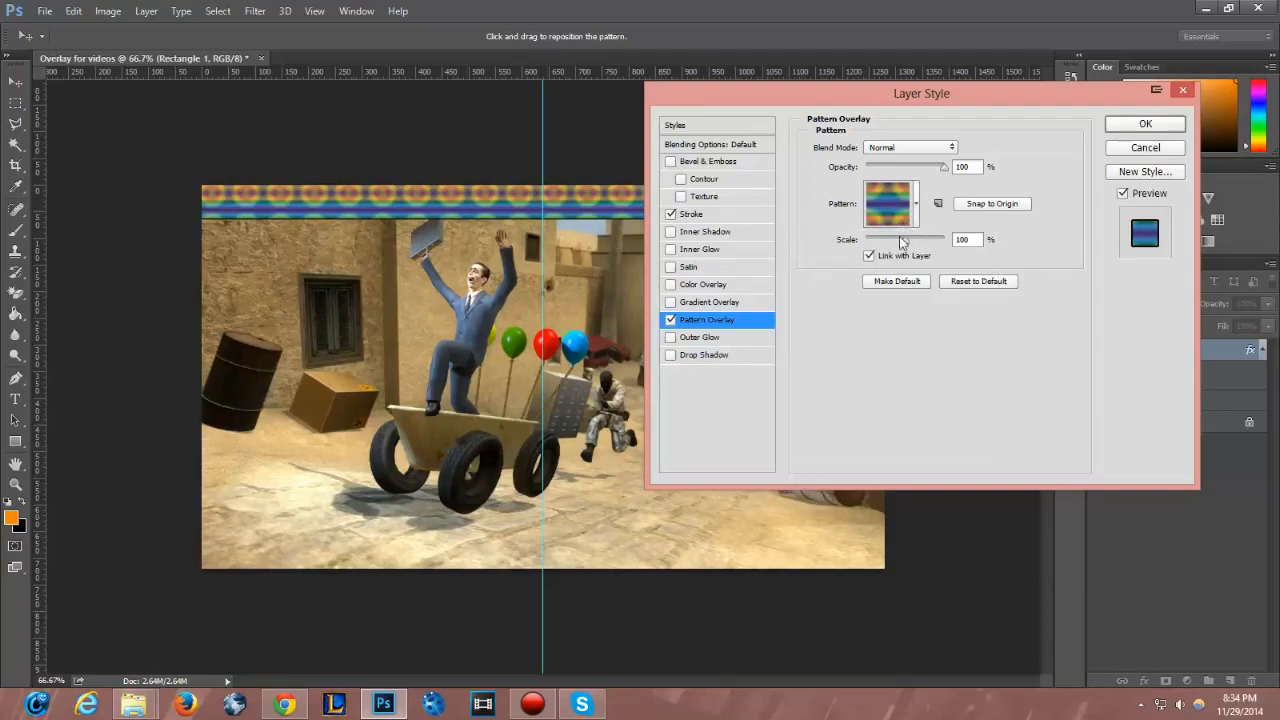
left_click(670, 320)
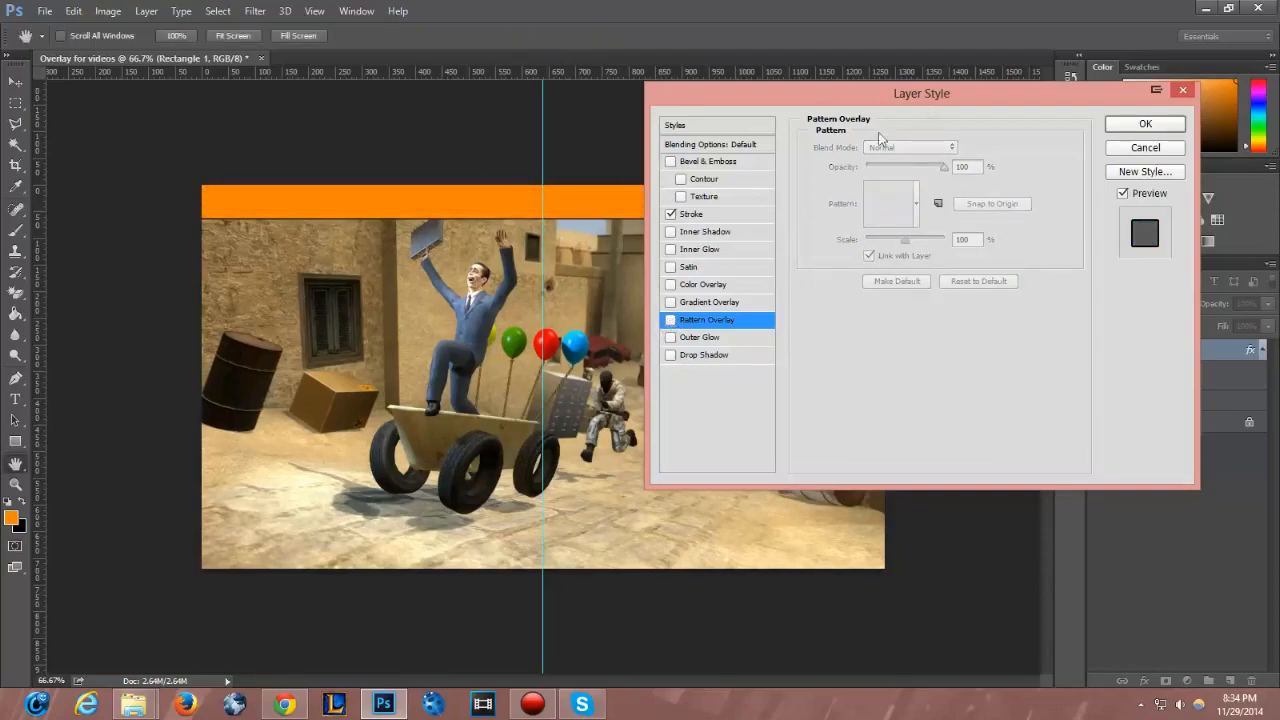
left_click(1145, 124)
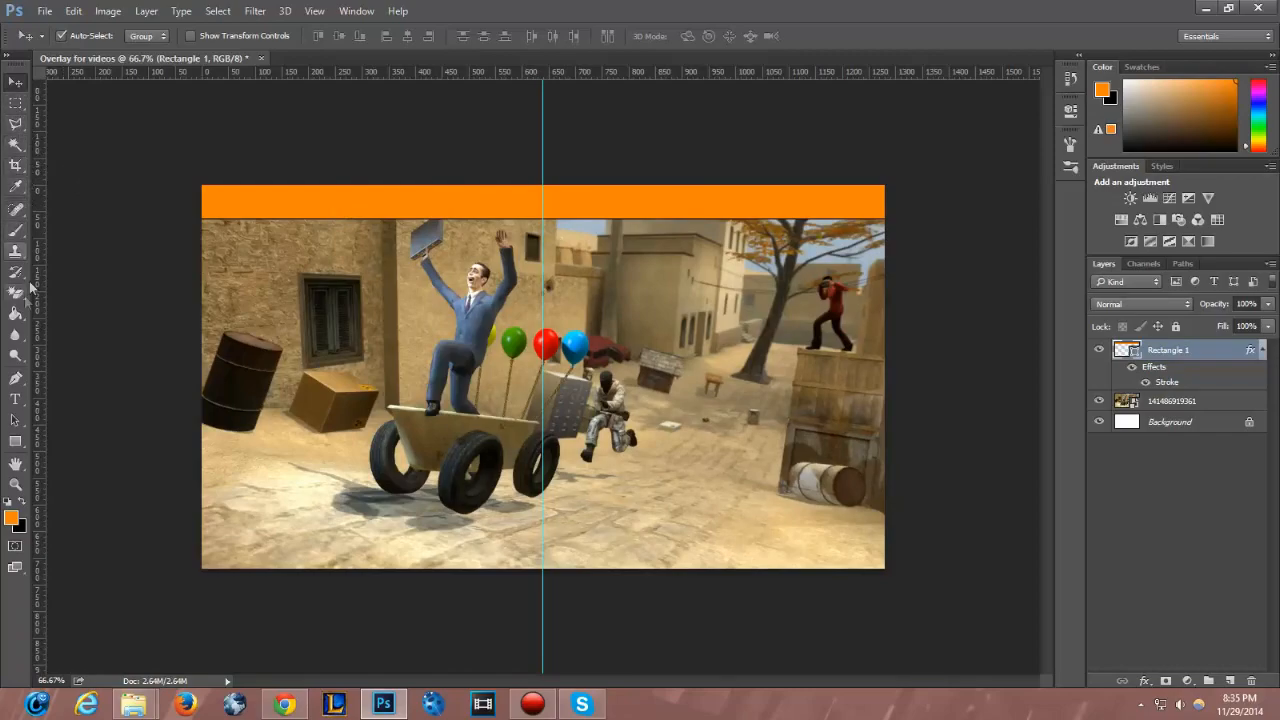
- Draw a second orange rectangle about 539 by 102 px over the bar, ending at the vertical centre guide
left_click(15, 441)
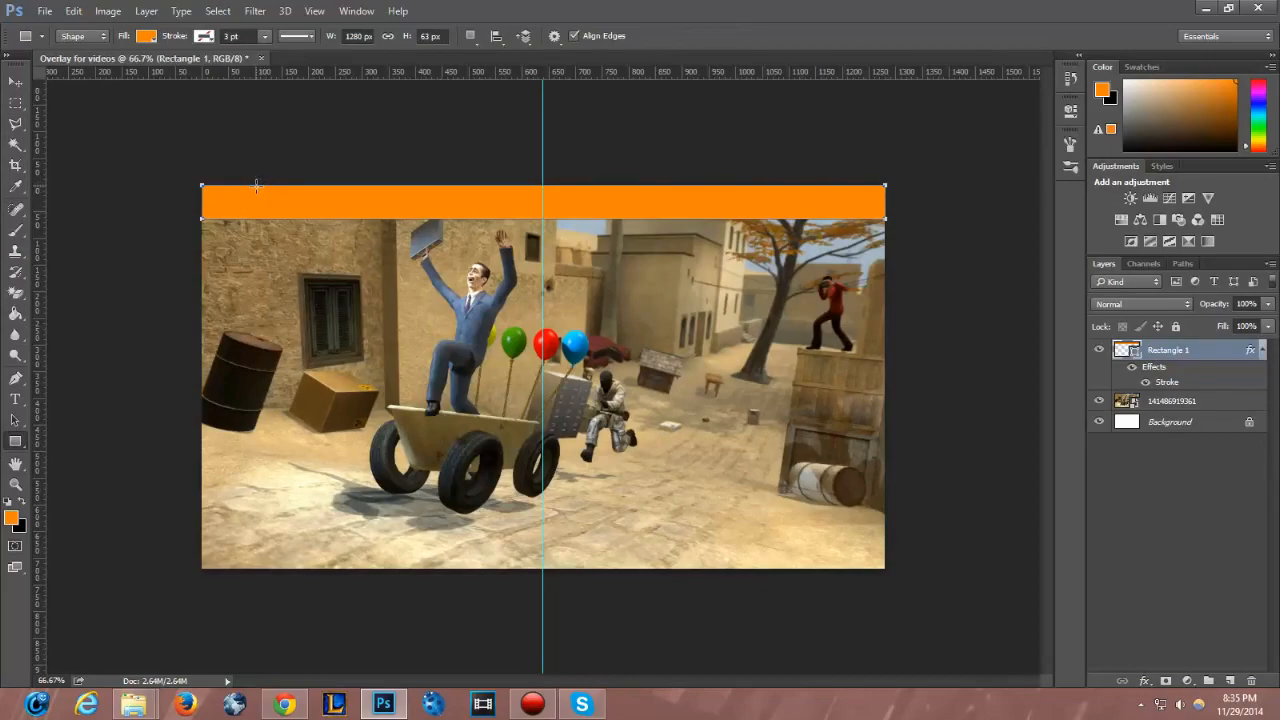
left_click_drag(256, 186, 541, 240)
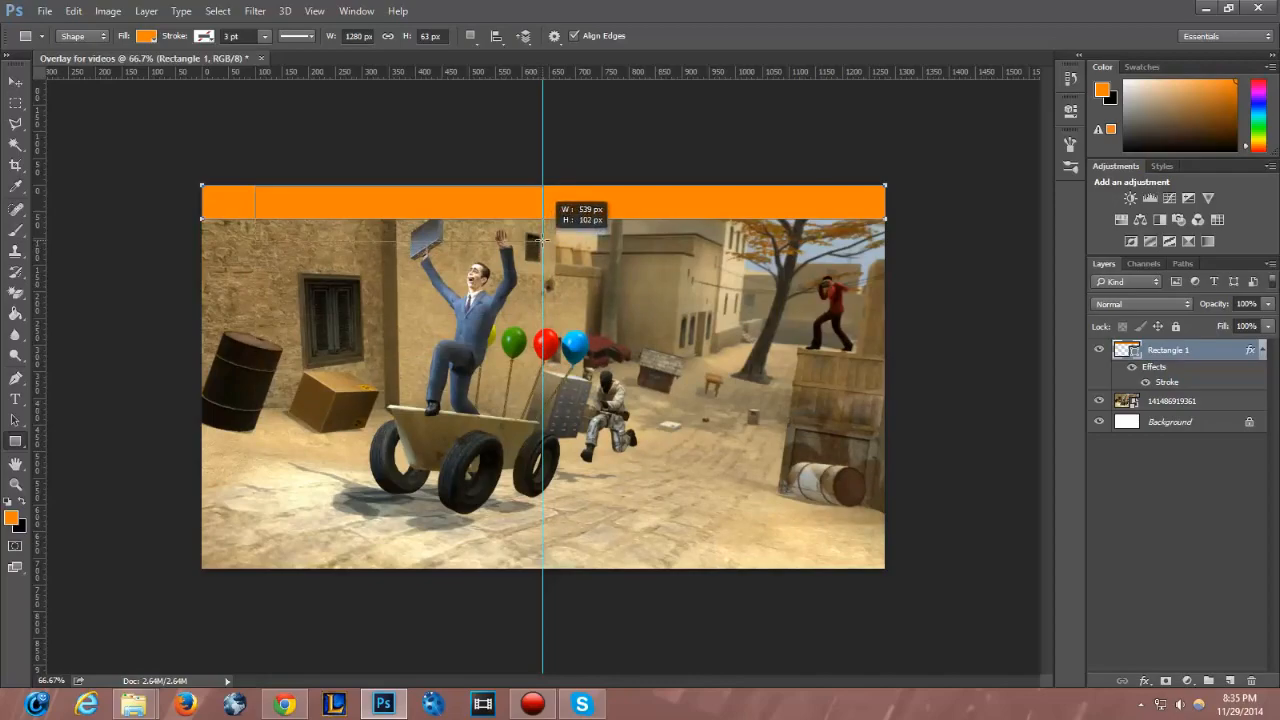
left_click_drag(540, 240, 540, 240)
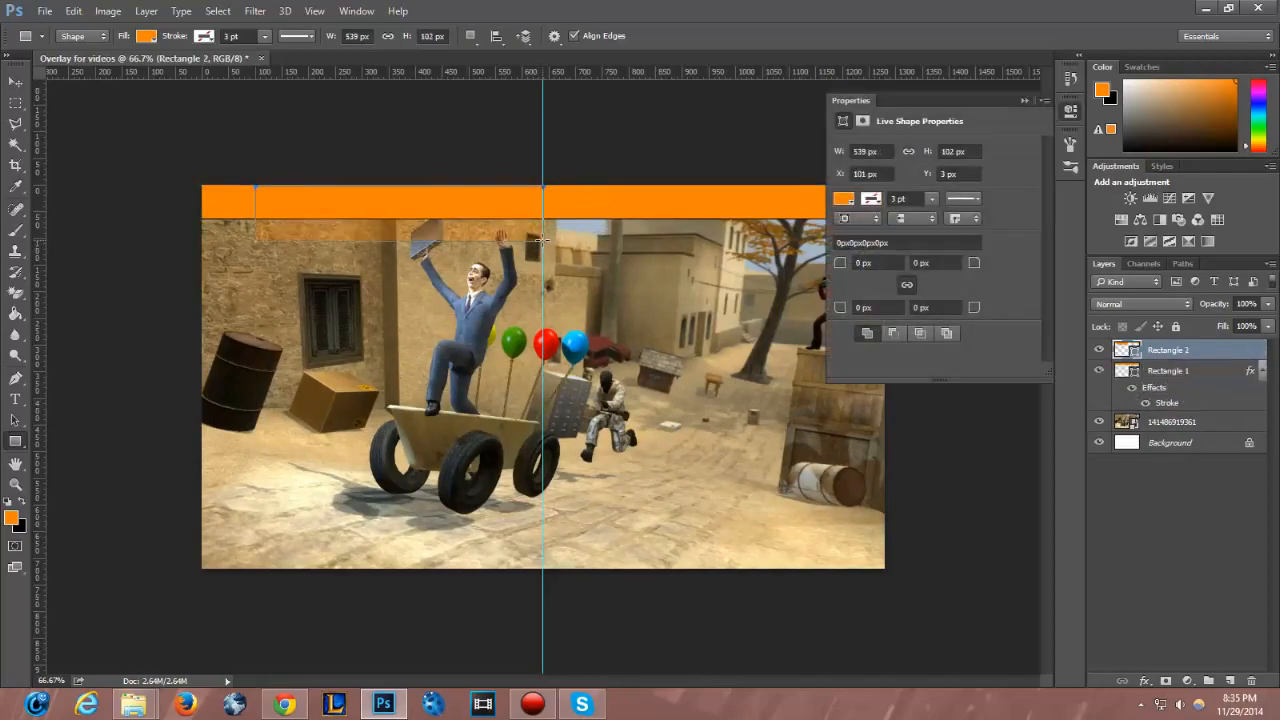
left_click(1022, 101)
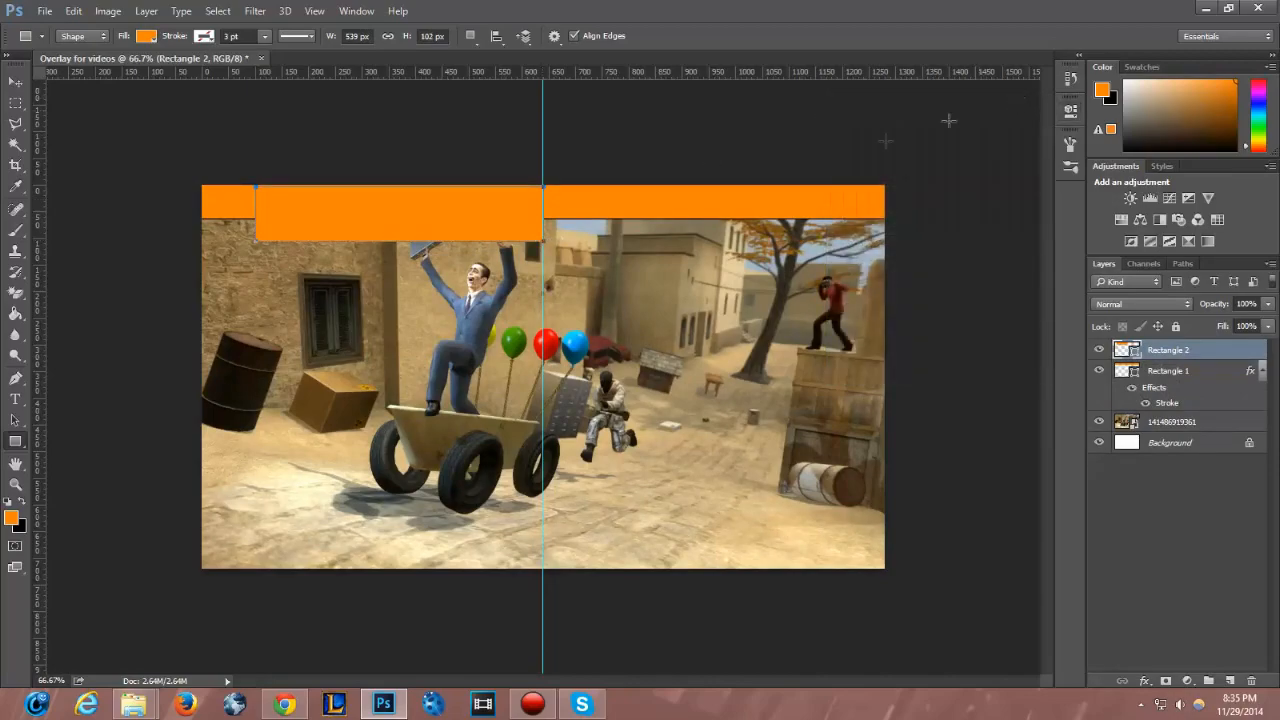
- Duplicate the new rectangle's layer as Rectangle 2 copy
right_click(1142, 353)
left_click(962, 172)
left_click(781, 216)
- Try flipping the whole canvas horizontally, and undo the flip
left_click(106, 11)
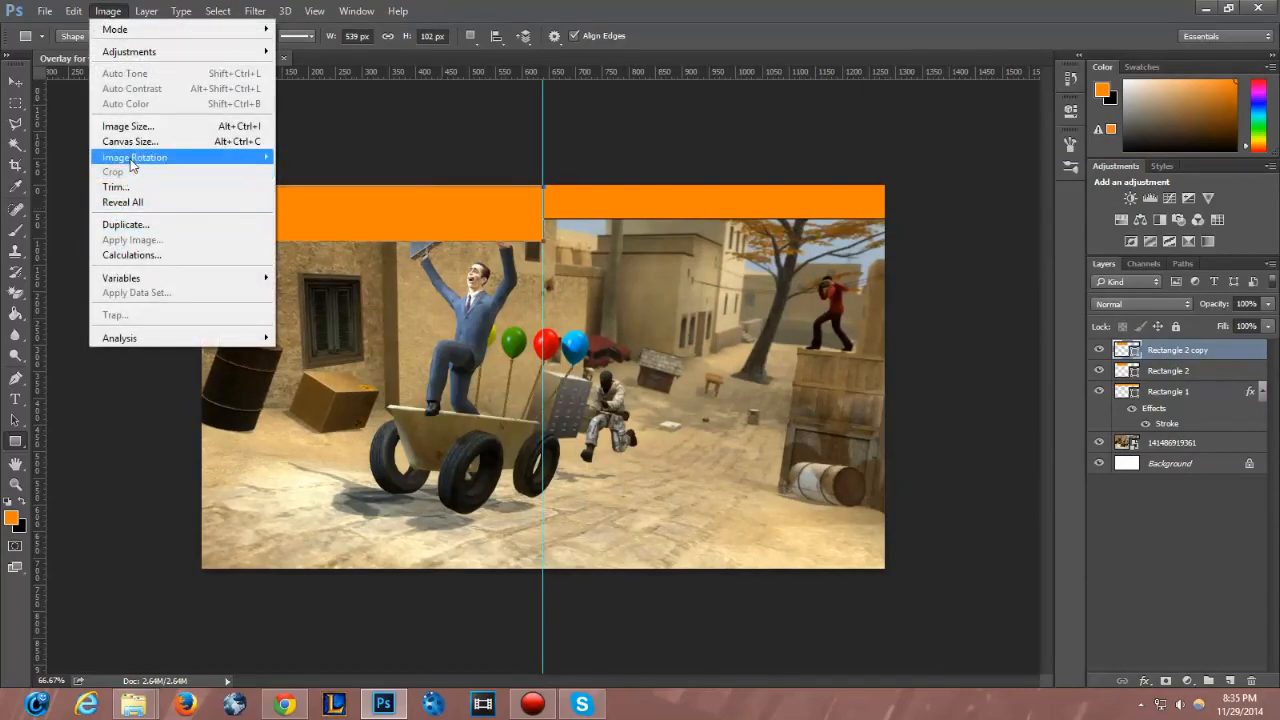
mouse_move(152, 160)
left_click(346, 224)
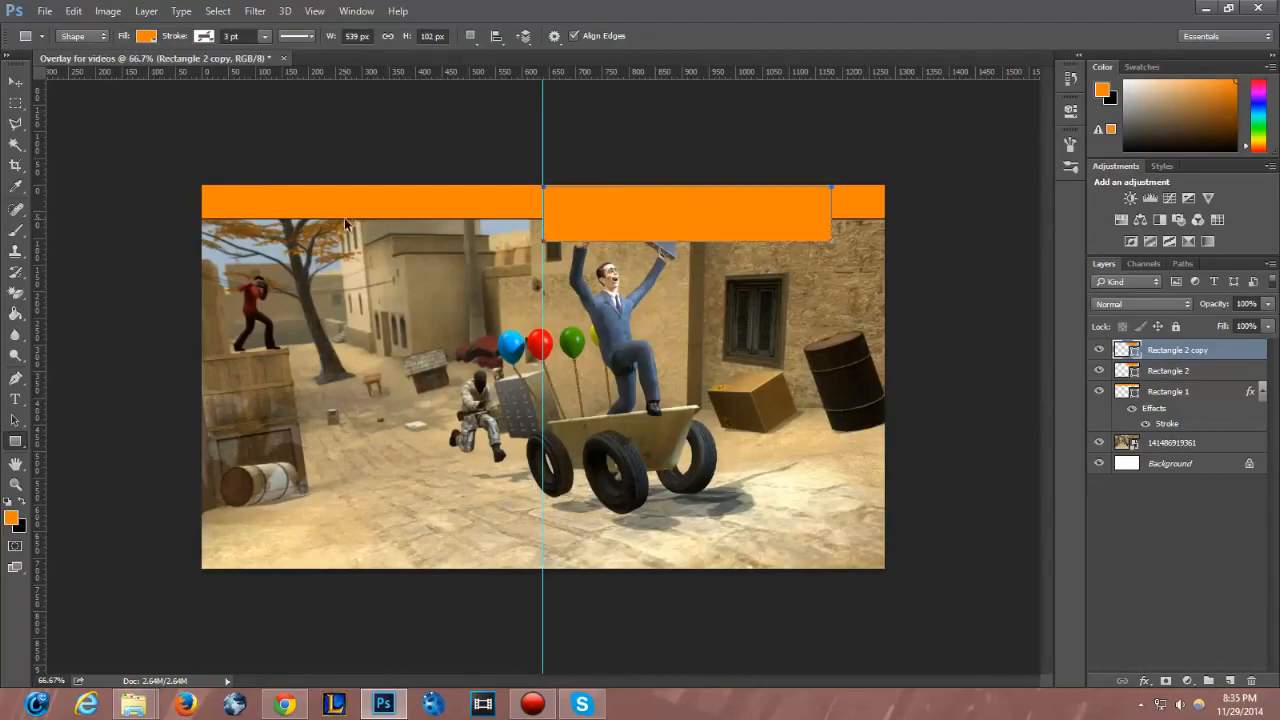
key("ctrl+z")
- Flip the duplicated rectangle horizontally and move it to the right side of the centre guide, mirroring the original
left_click(74, 11)
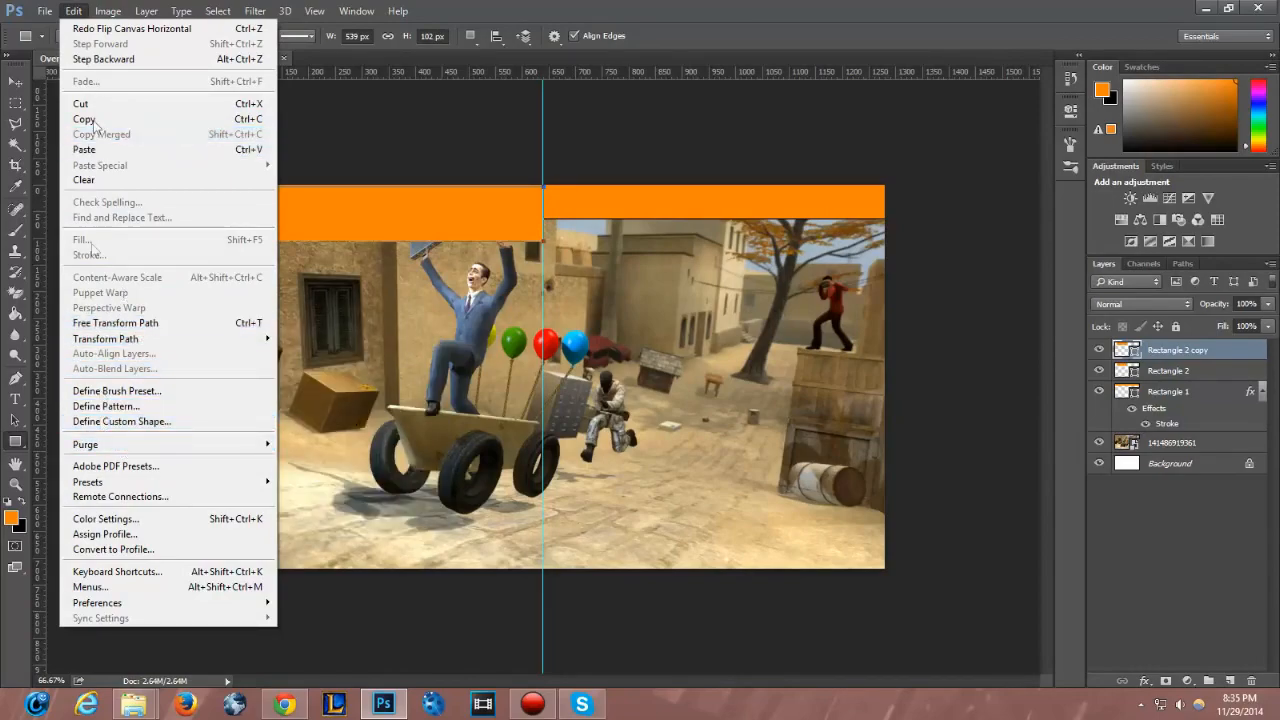
mouse_move(165, 332)
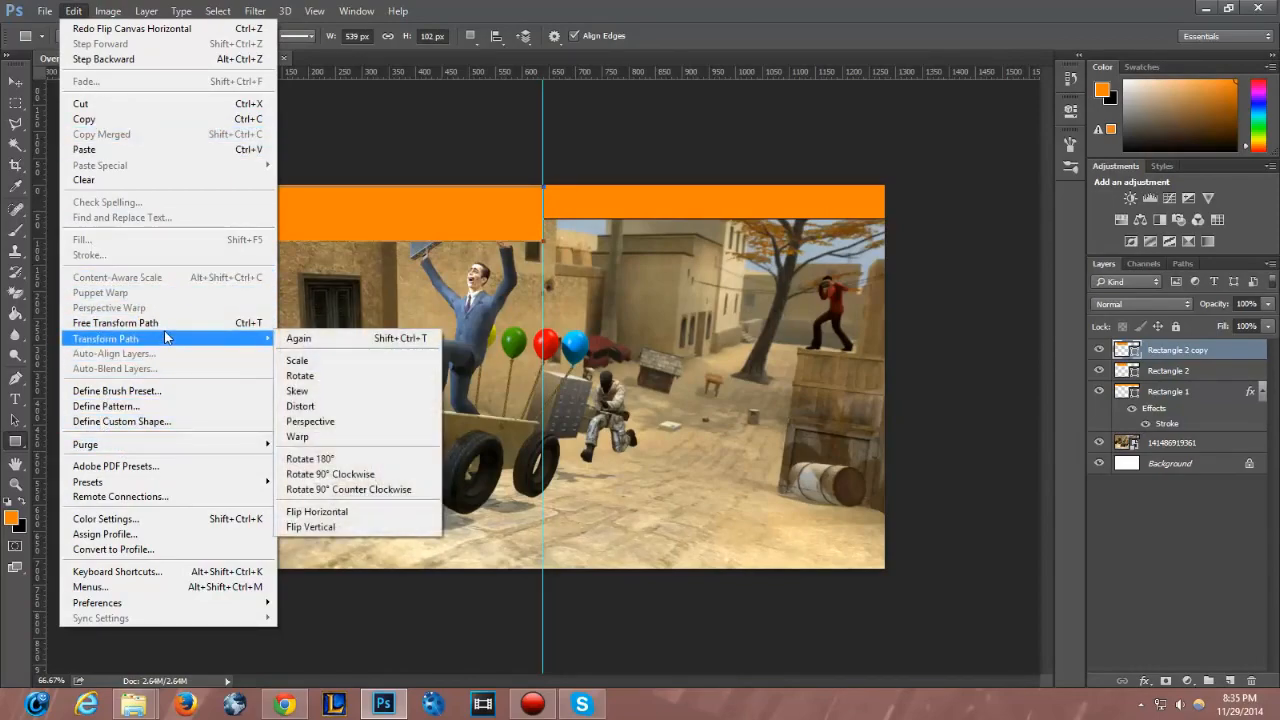
left_click(440, 104)
left_click(12, 82)
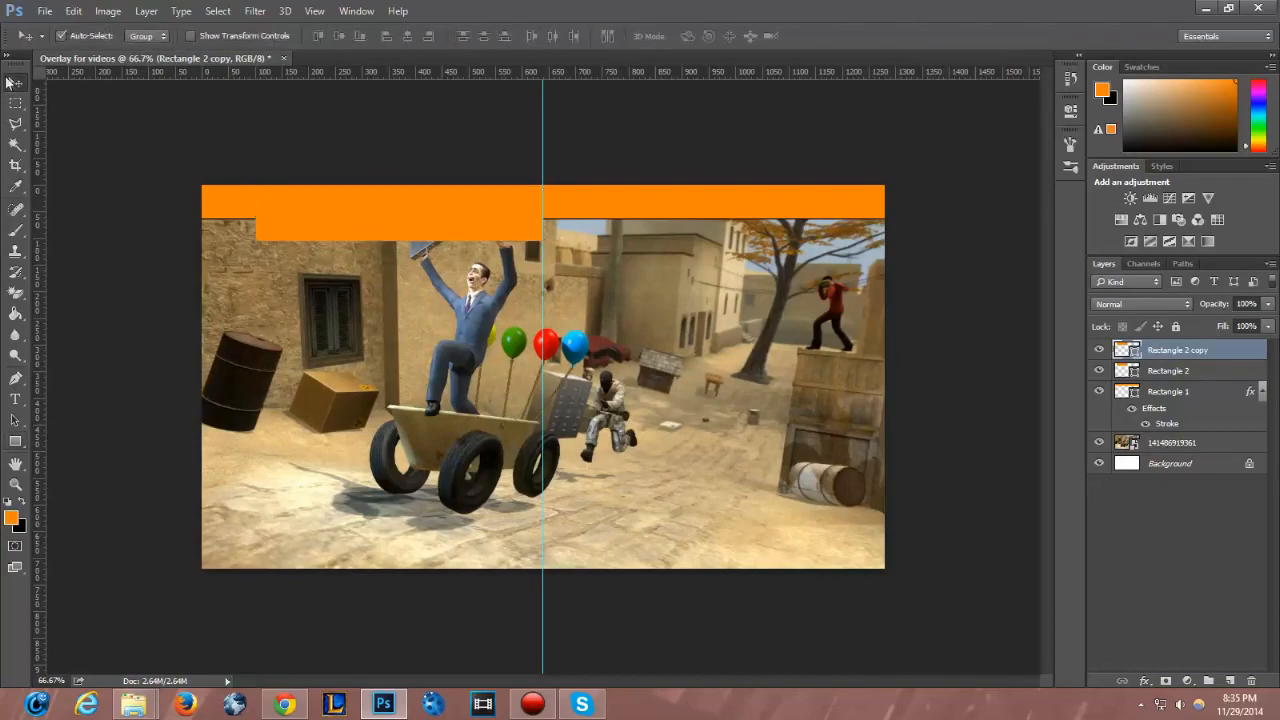
left_click(108, 11)
mouse_move(73, 11)
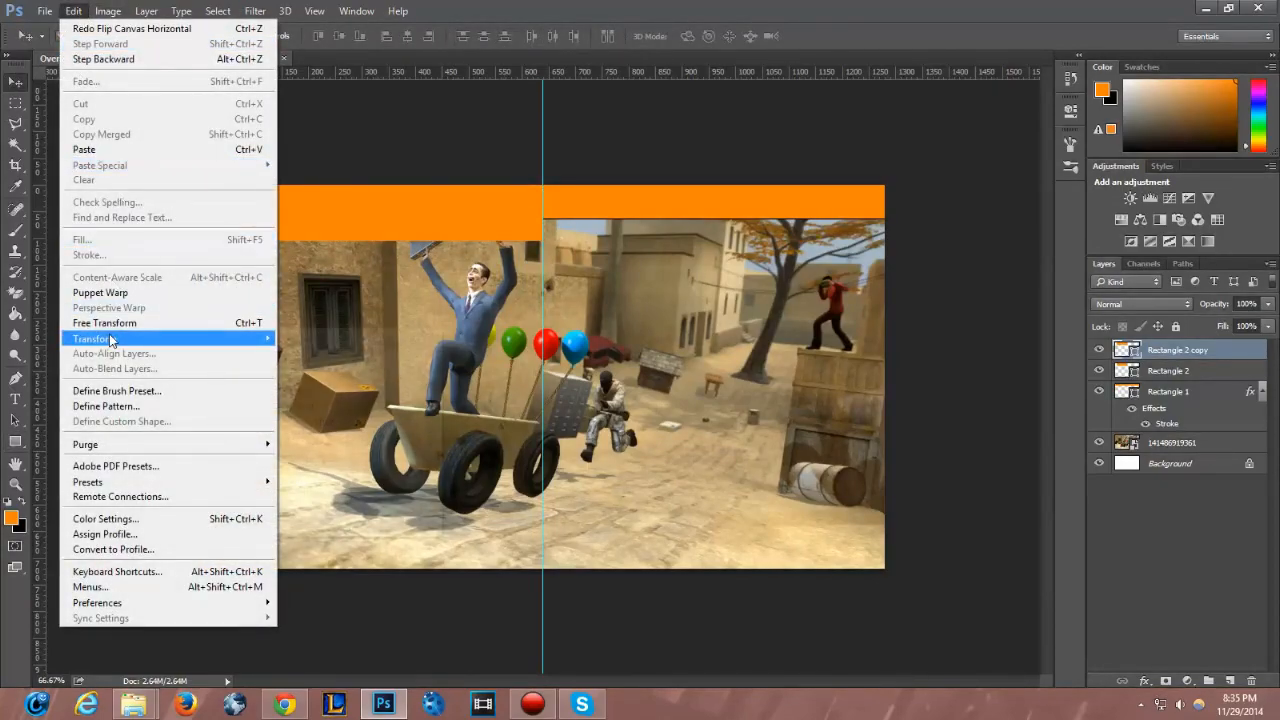
mouse_move(110, 341)
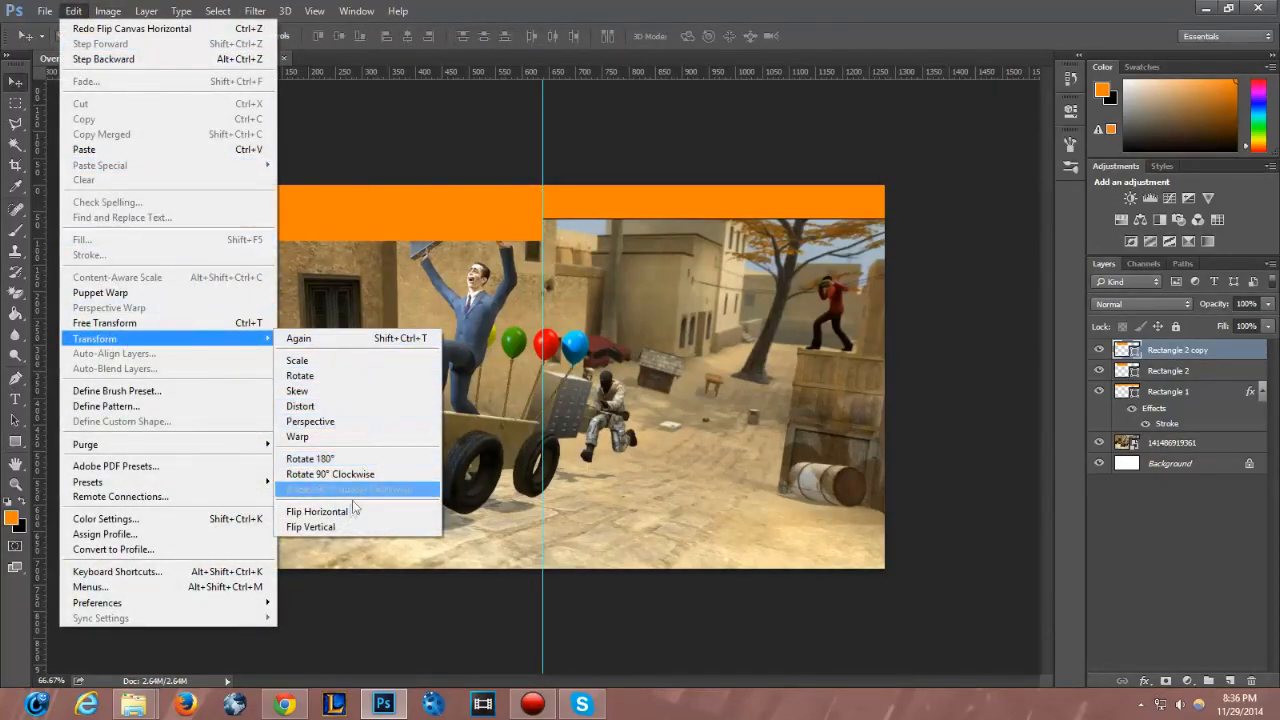
left_click(318, 511)
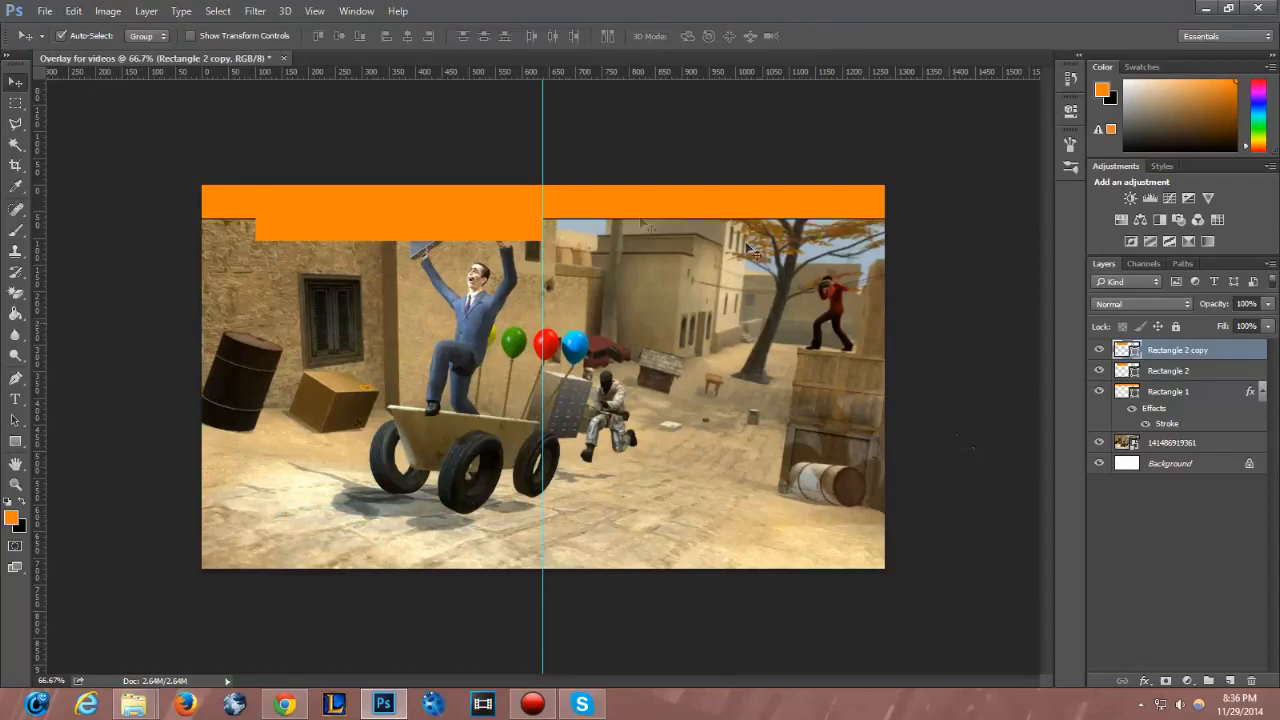
left_click_drag(499, 221, 790, 226)
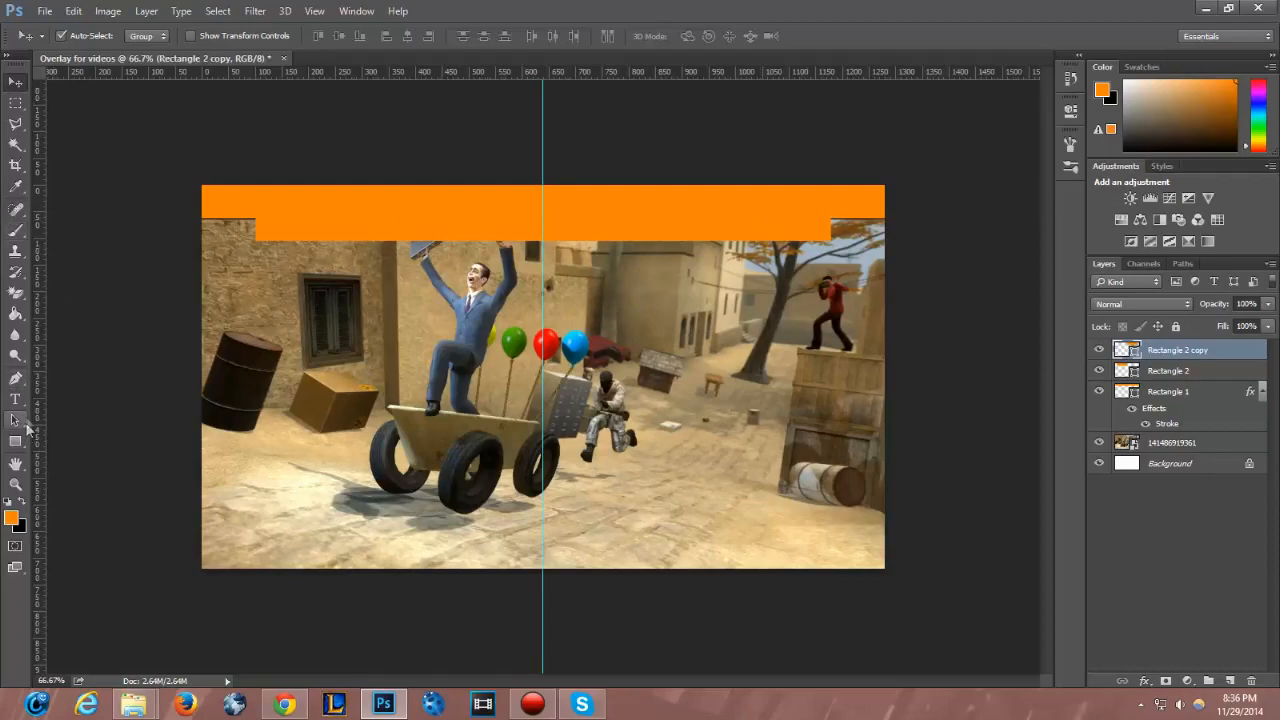
- Draw a four-sided Polygonal Lasso selection whose slanted edge runs from the centre guide across the right-hand rectangle
left_click(15, 379)
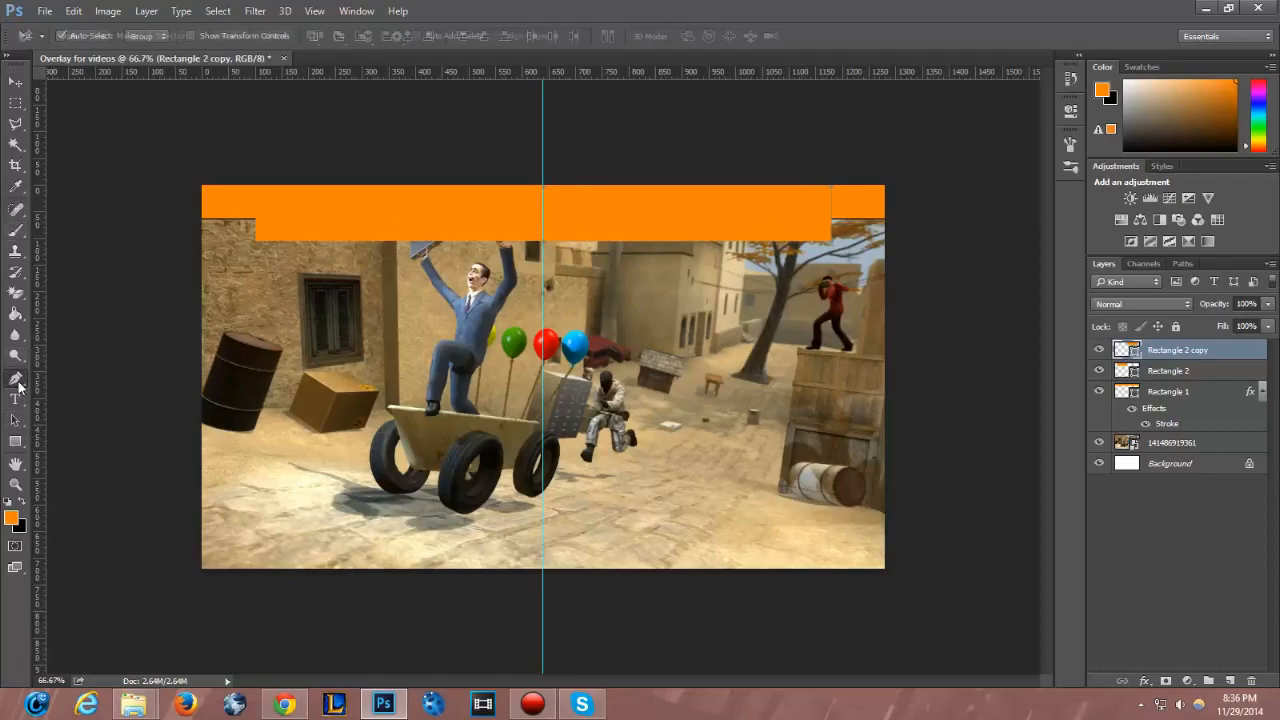
left_click(17, 126)
left_click(18, 127)
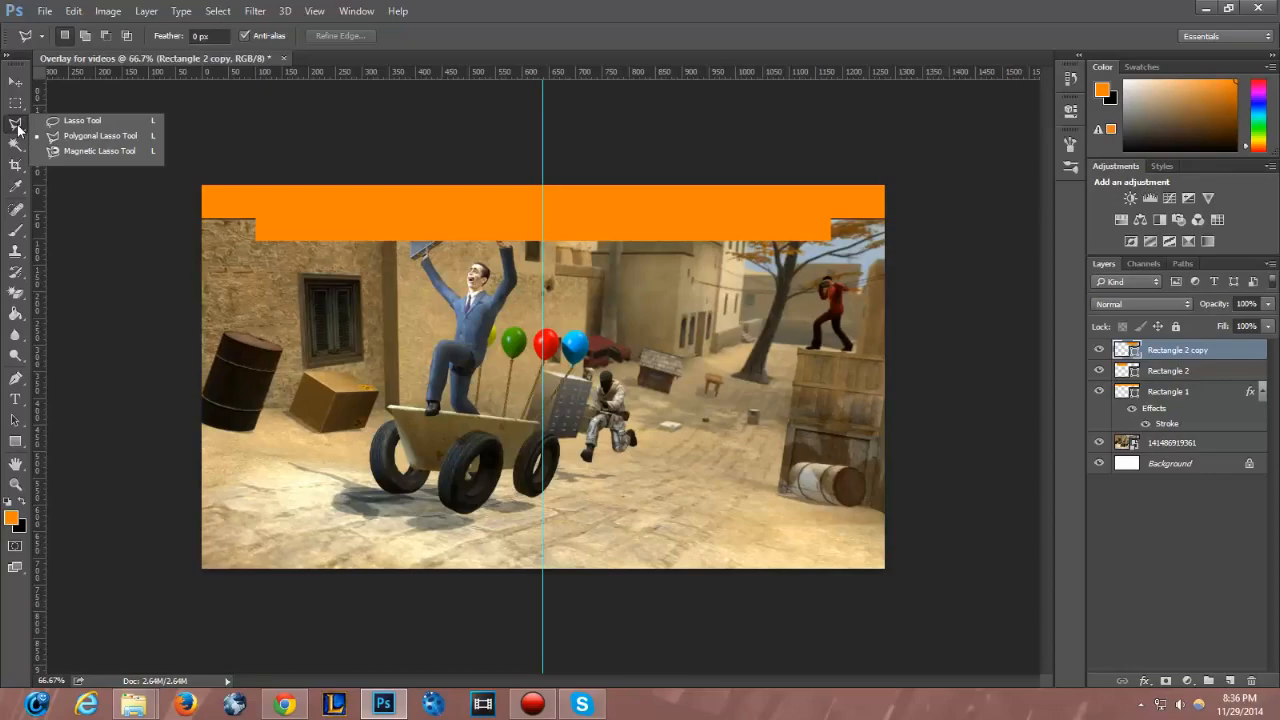
left_click(100, 135)
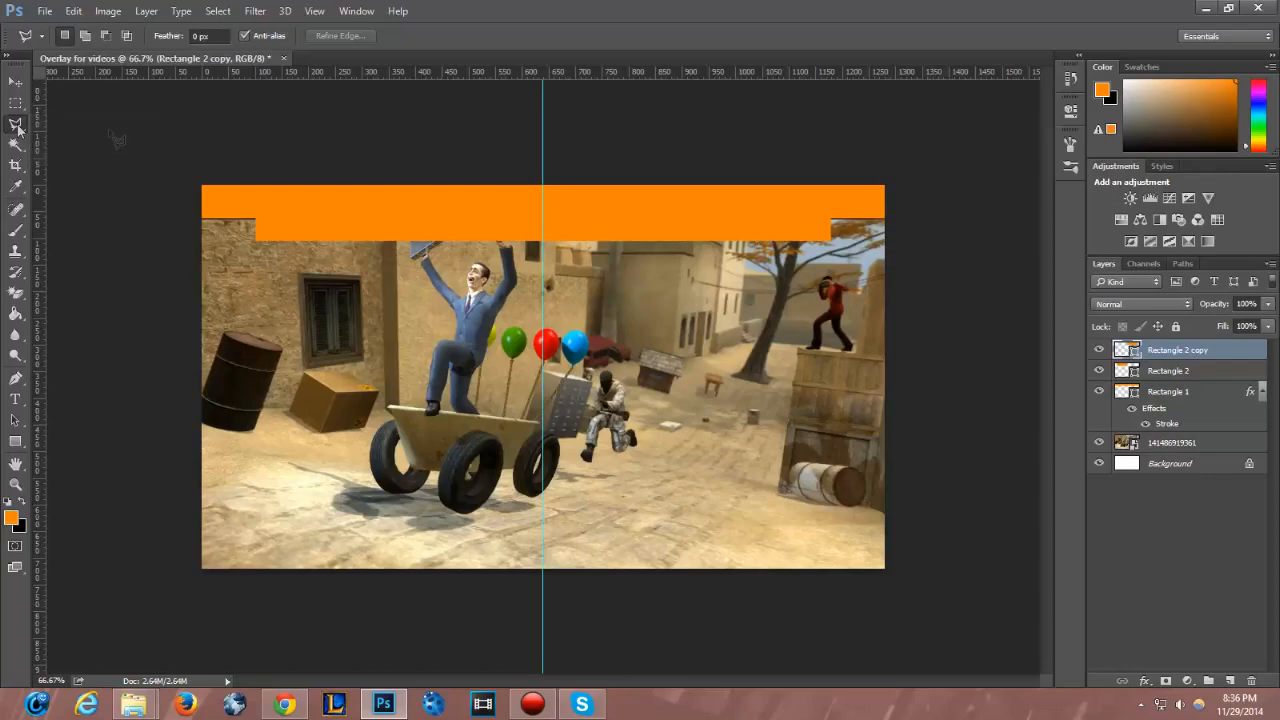
left_click(548, 332)
left_click(816, 88)
left_click(946, 237)
left_click(828, 412)
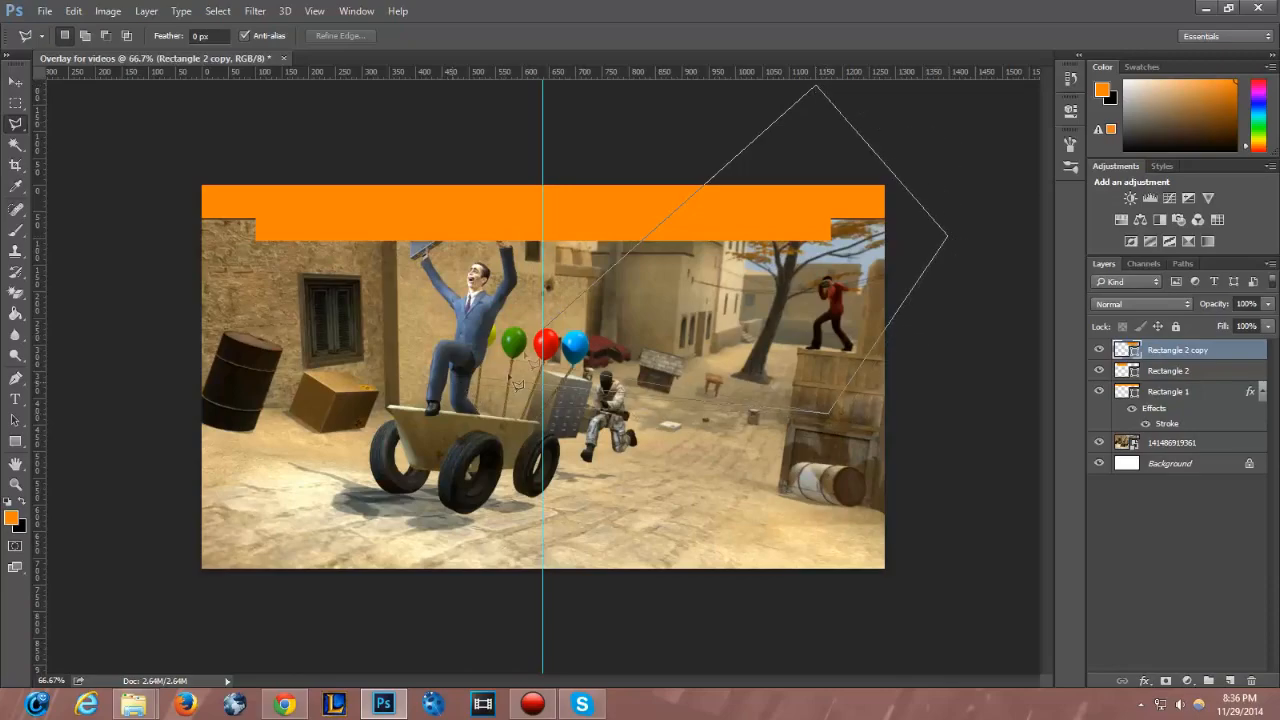
double_click(547, 333)
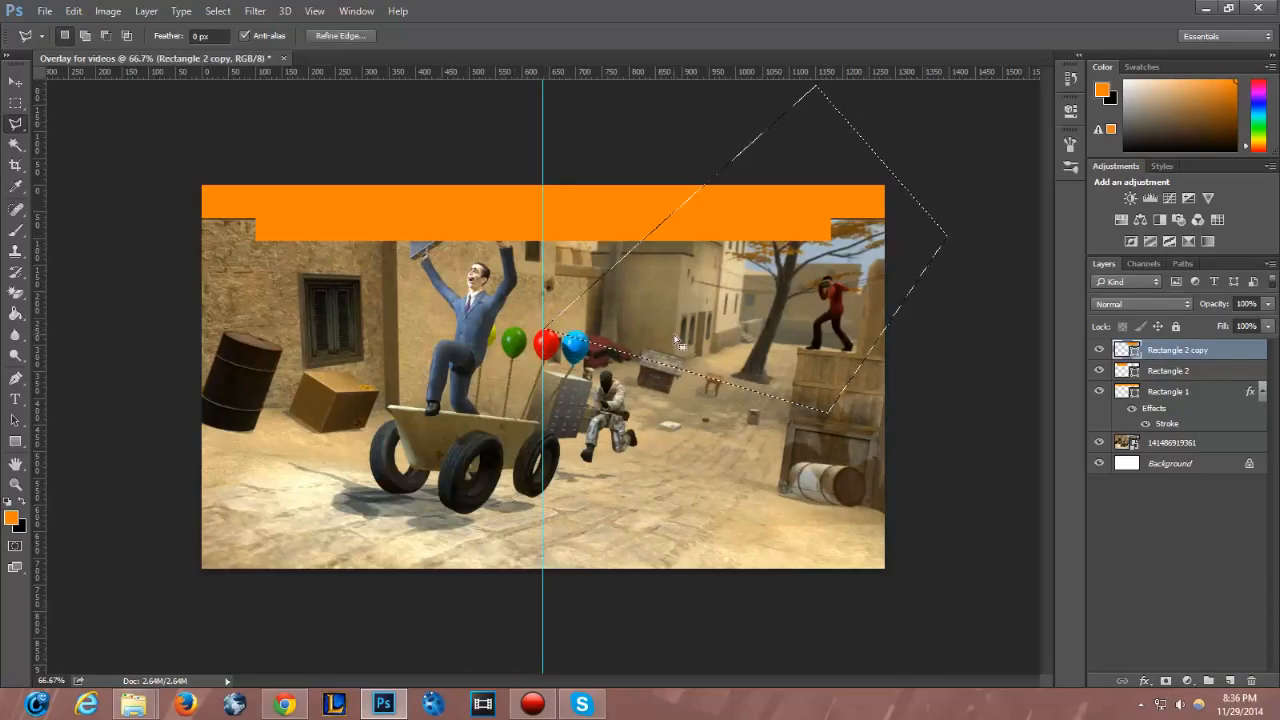
- Rasterize the Rectangle 2 copy layer and delete the selected area to cut its end at a slant
key("Delete")
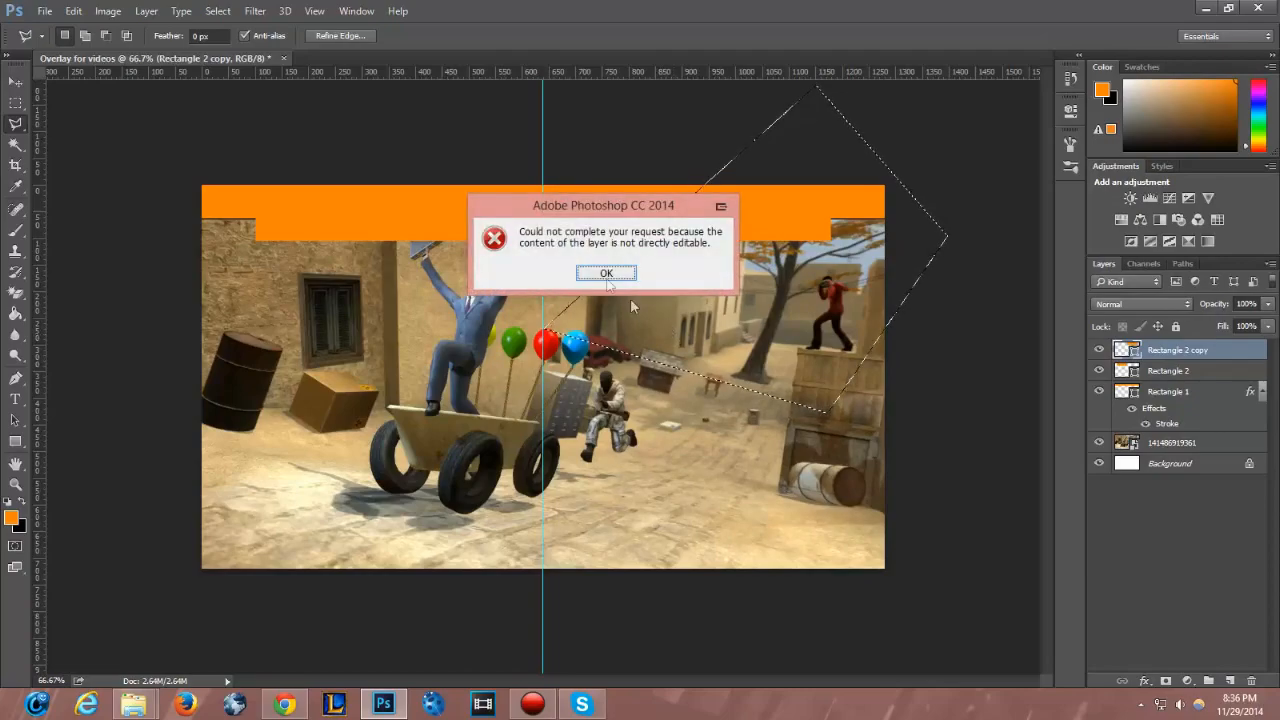
left_click(606, 273)
right_click(1180, 350)
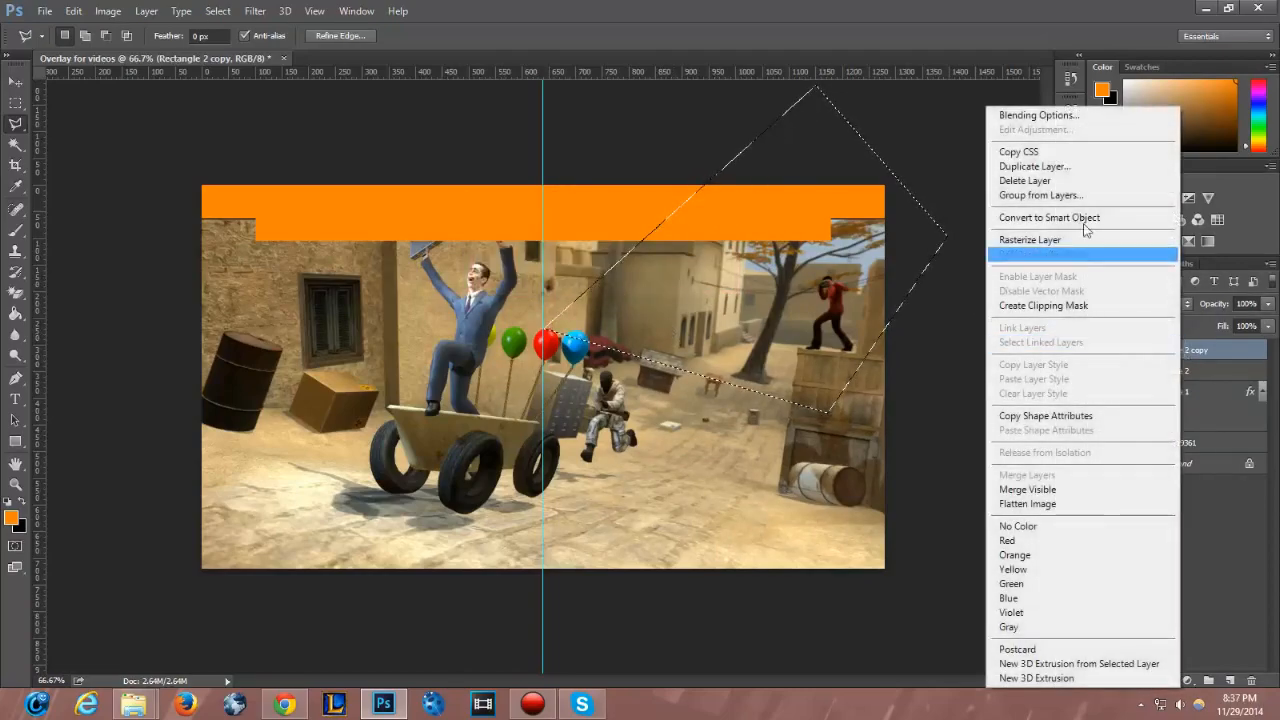
left_click(1030, 240)
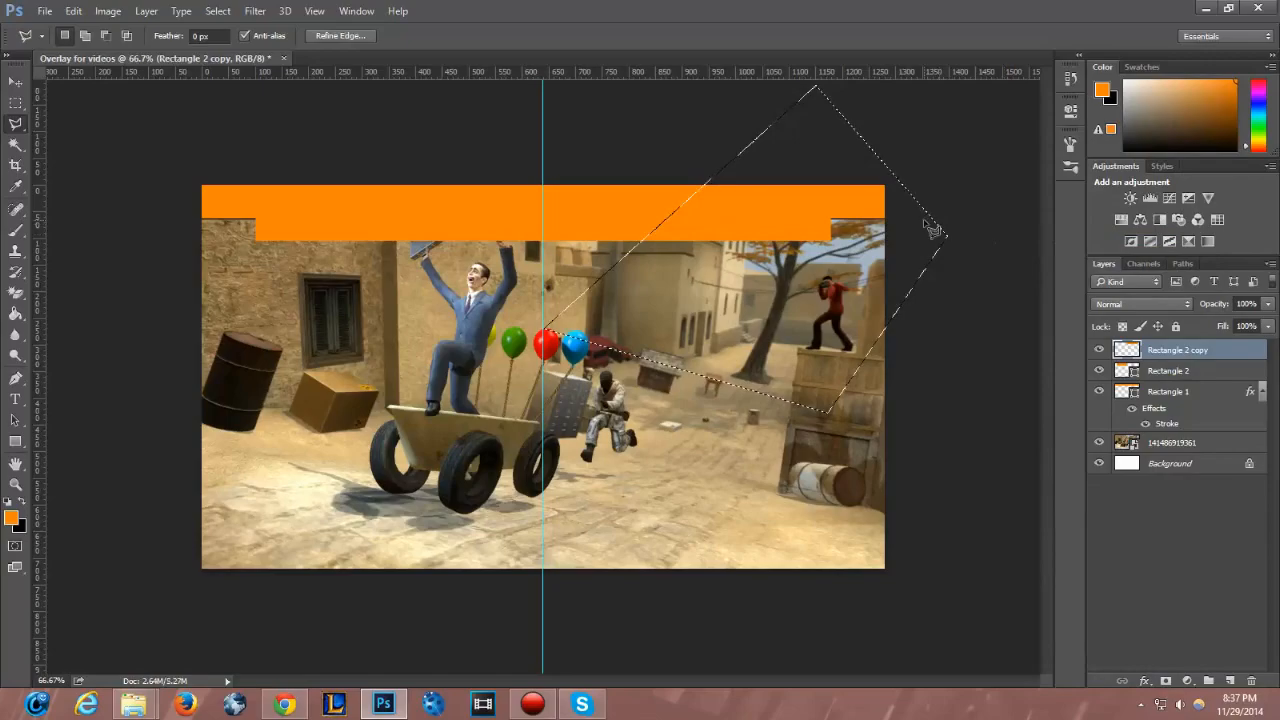
key("Delete")
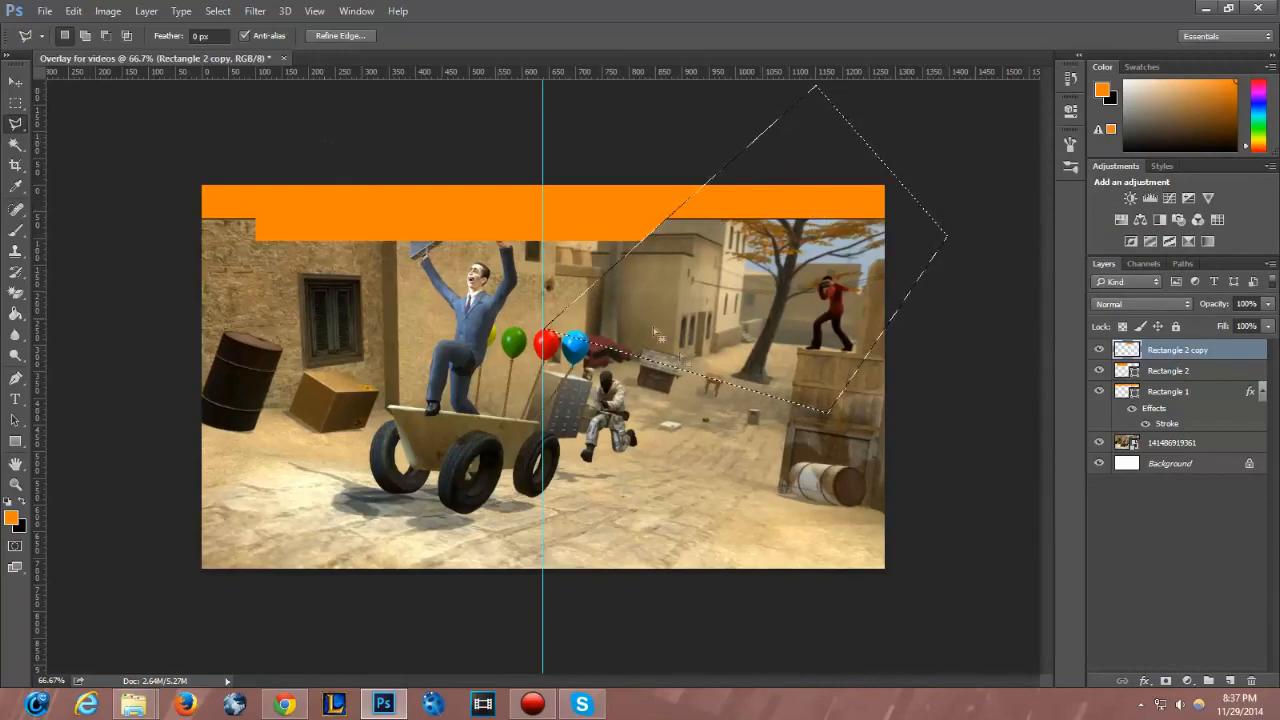
- Replace the selection with a triangular Polygonal Lasso selection whose slanted edge crosses the left-hand rectangle from the centre guide
right_click(558, 334)
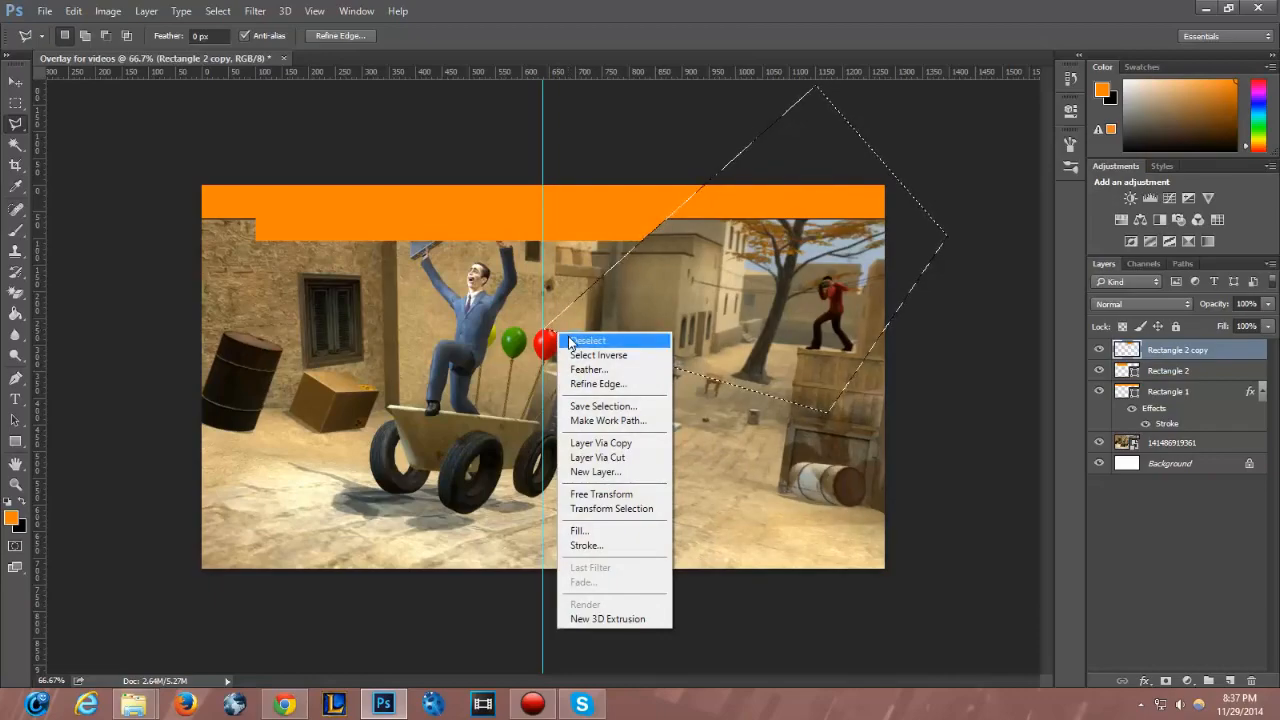
left_click(628, 322)
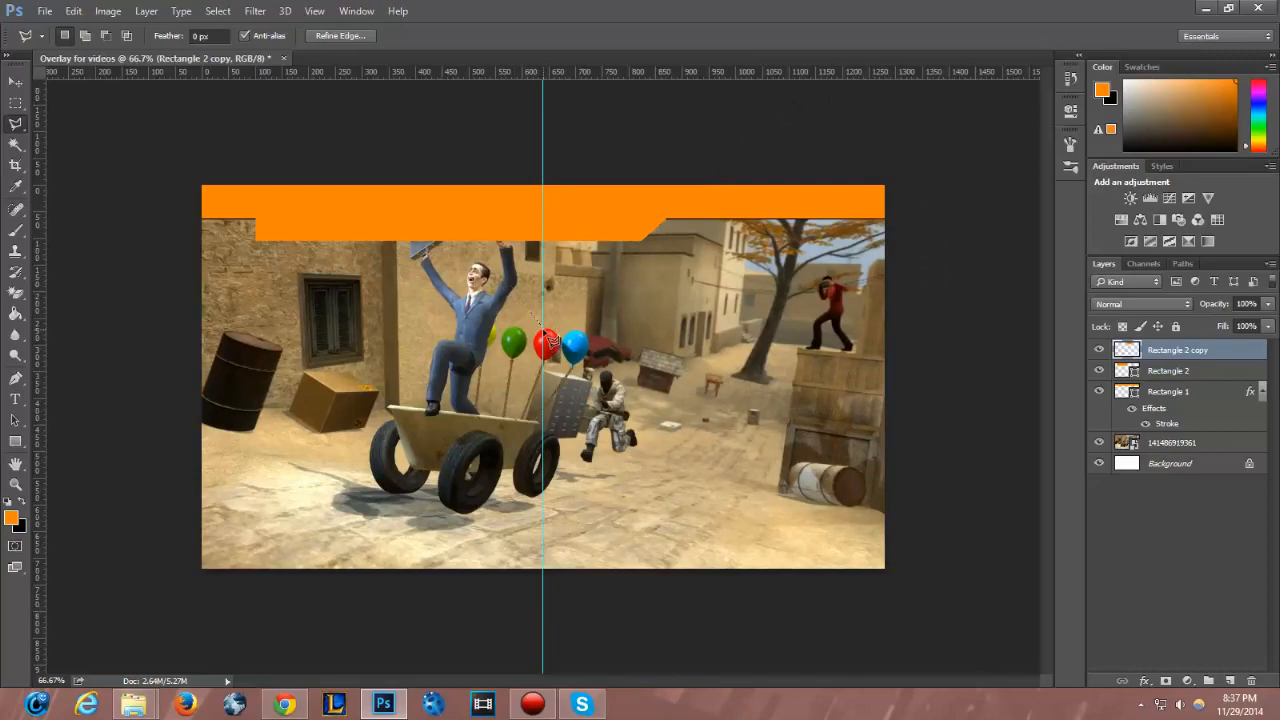
key("ctrl+d")
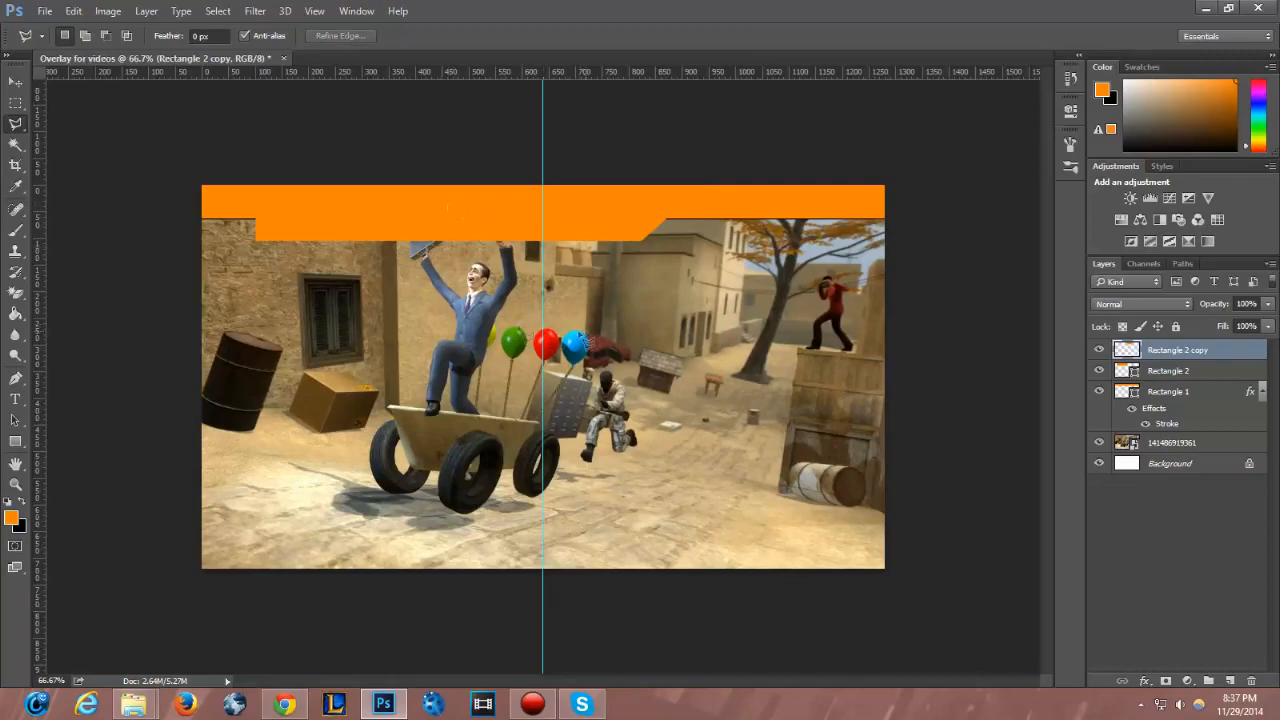
left_click(546, 335)
left_click(268, 84)
left_click(277, 312)
left_click(547, 336)
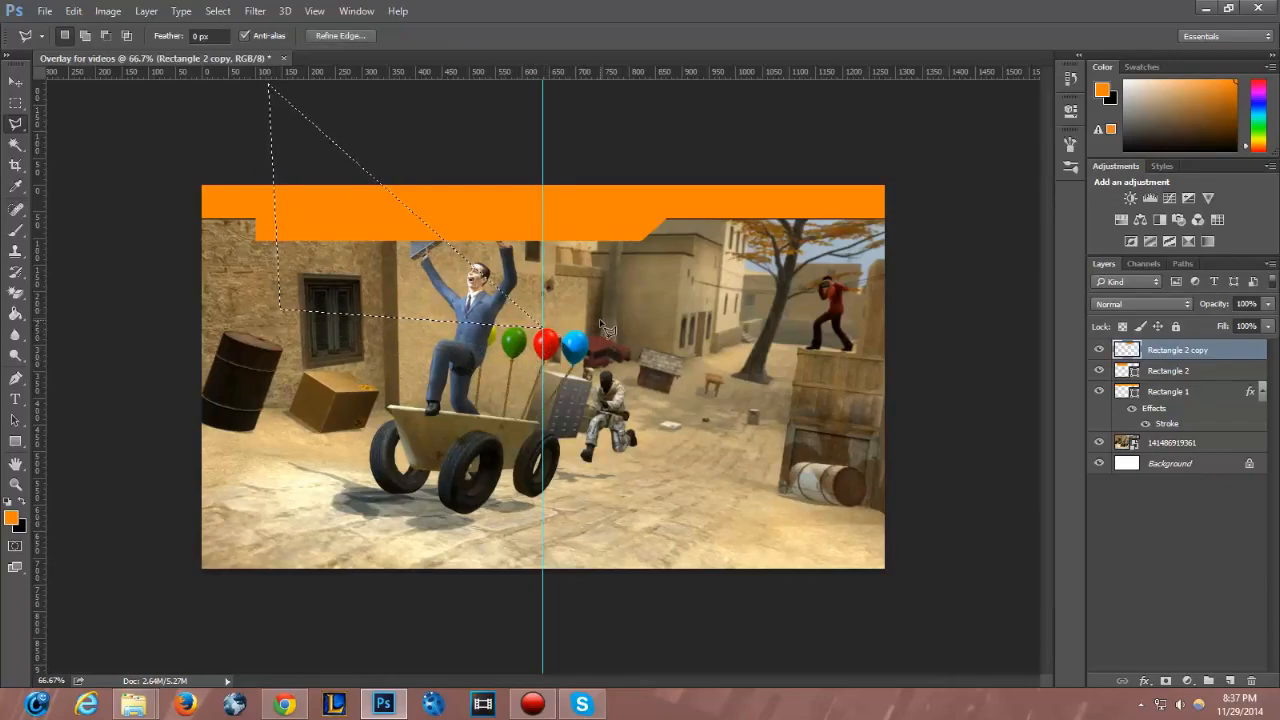
- Rasterize the Rectangle 2 layer and delete the part of the left-hand rectangle inside the selection
left_click(1168, 371)
right_click(1168, 371)
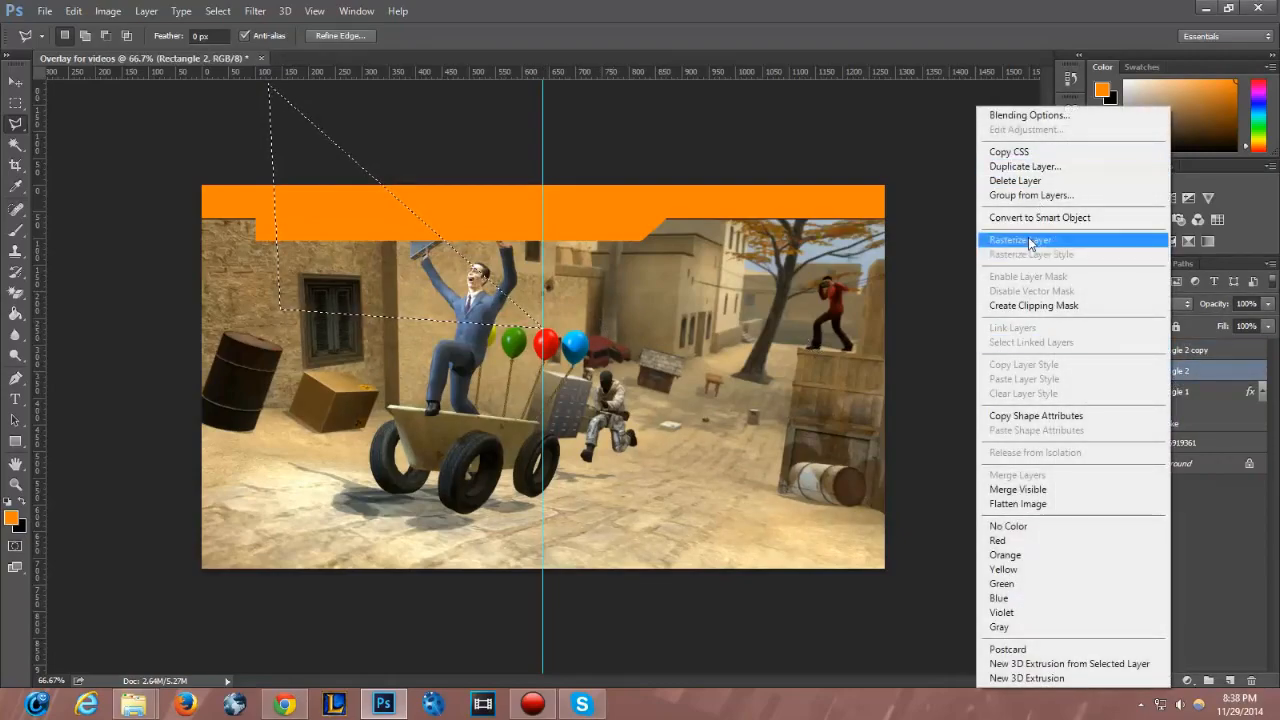
left_click(1028, 240)
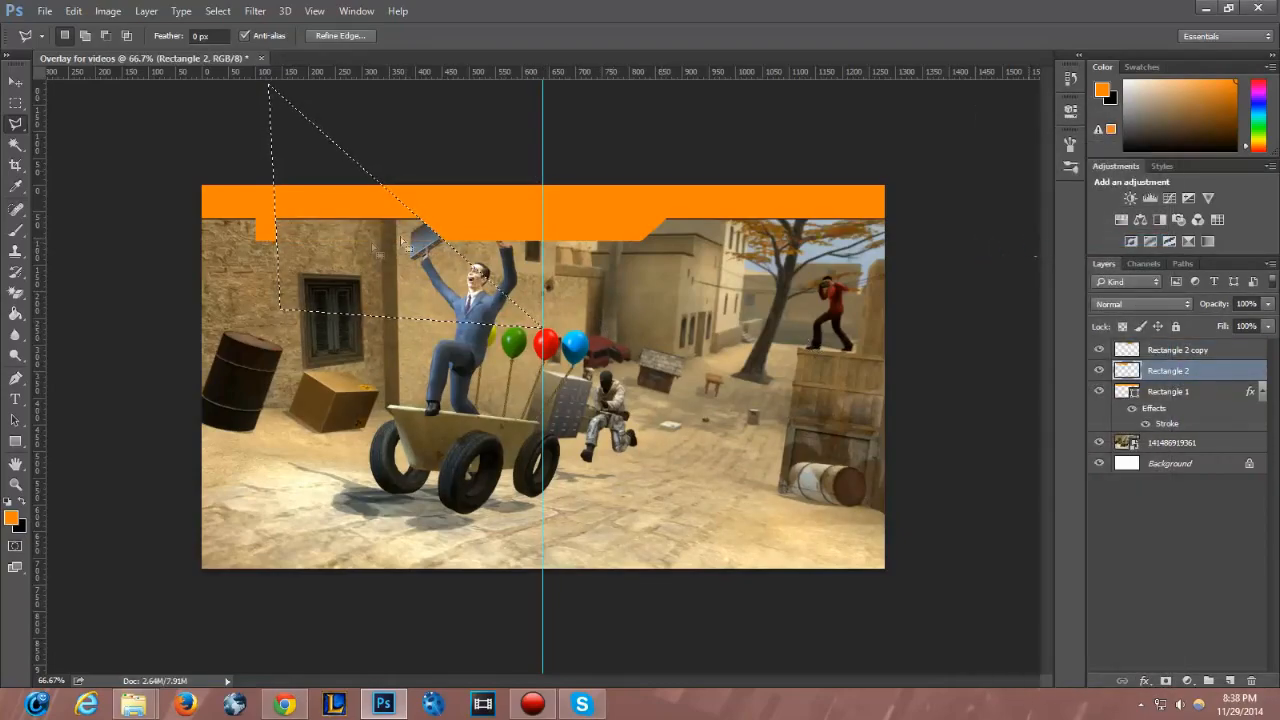
- Shift the selection over the leftover end of the left-hand rectangle, delete that piece, and clear the selection
left_click_drag(317, 238, 259, 236)
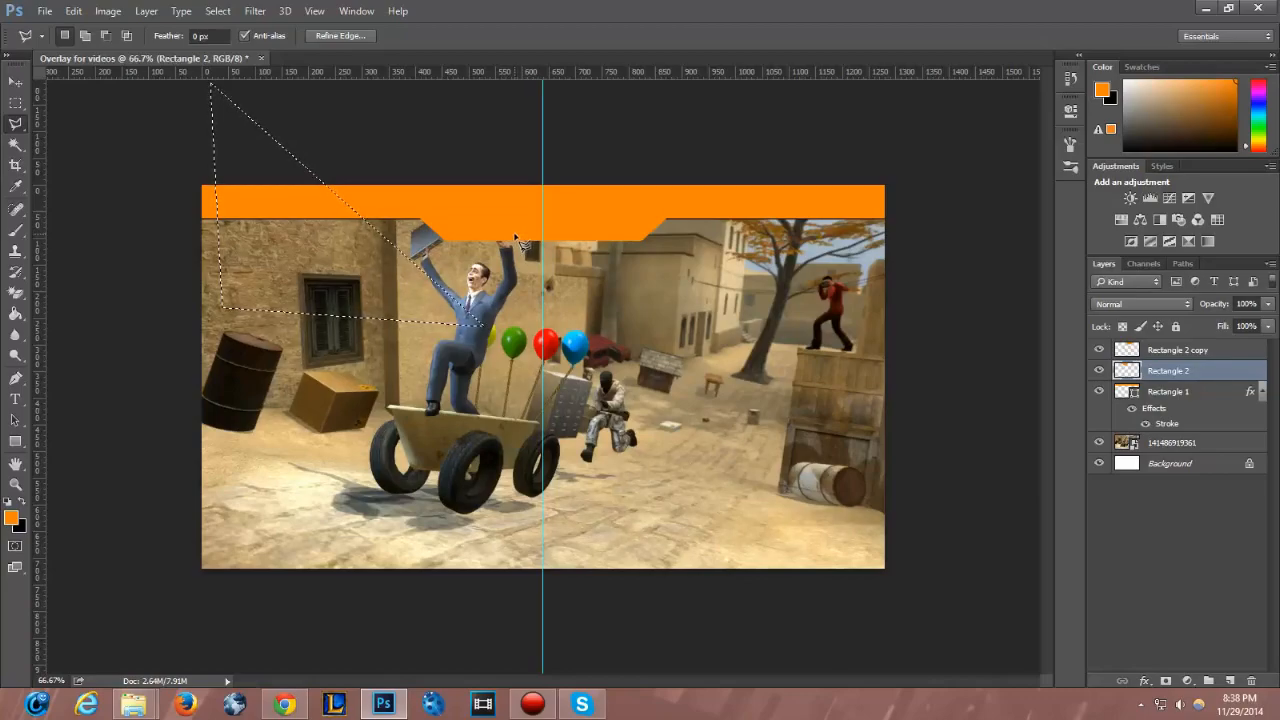
left_click(16, 103)
left_click(189, 128)
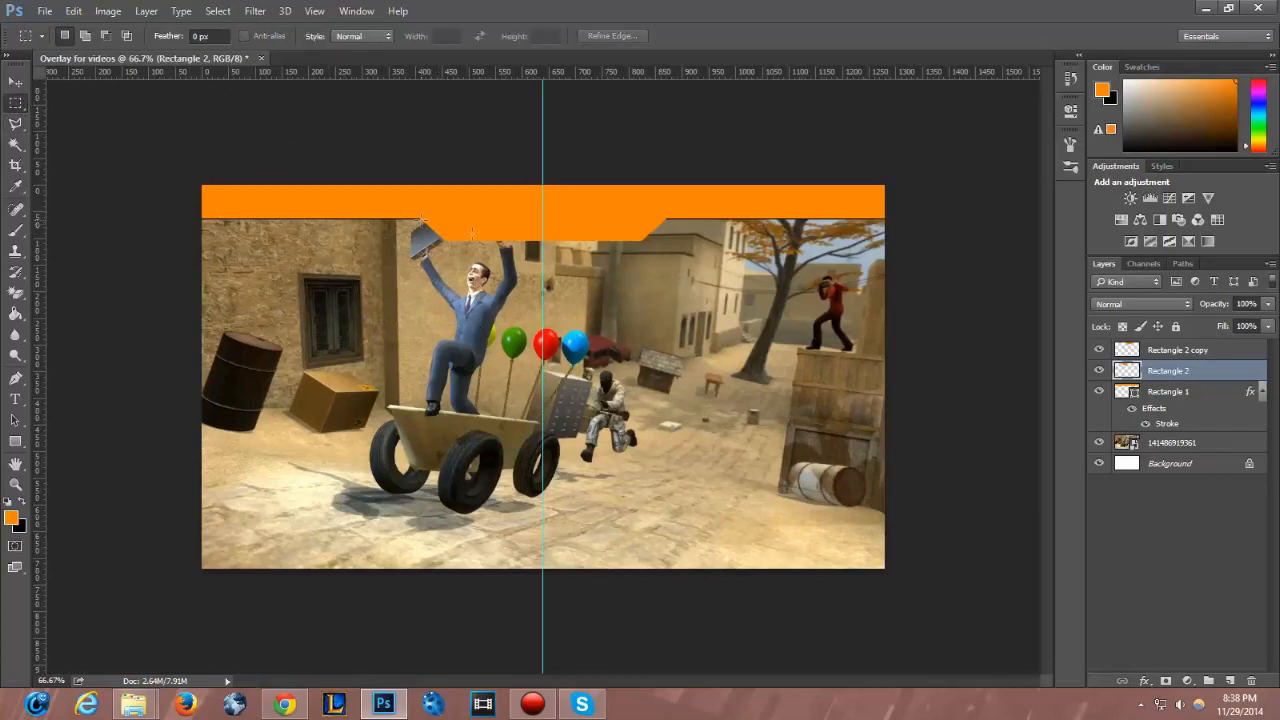
- Merge the Rectangle 2 copy and Rectangle 2 layers into one layer
left_click(1176, 351)
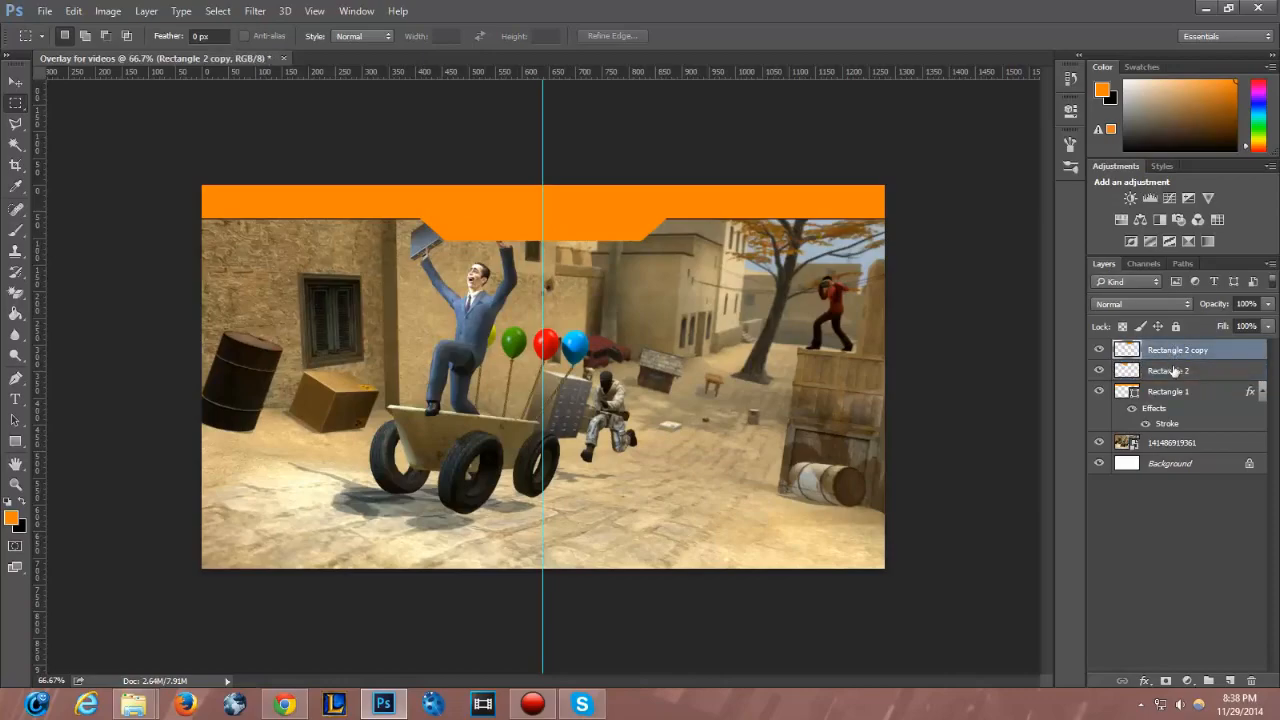
left_click(1174, 371, "shift")
right_click(1174, 371)
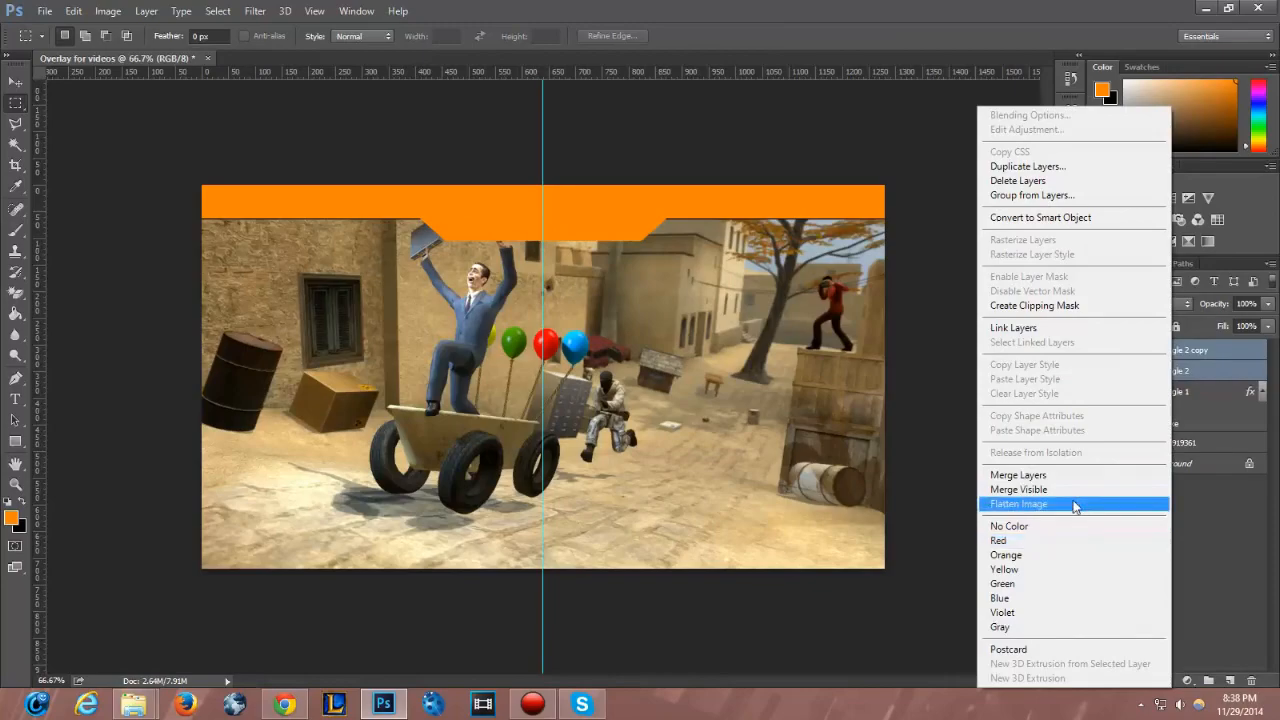
left_click(1056, 476)
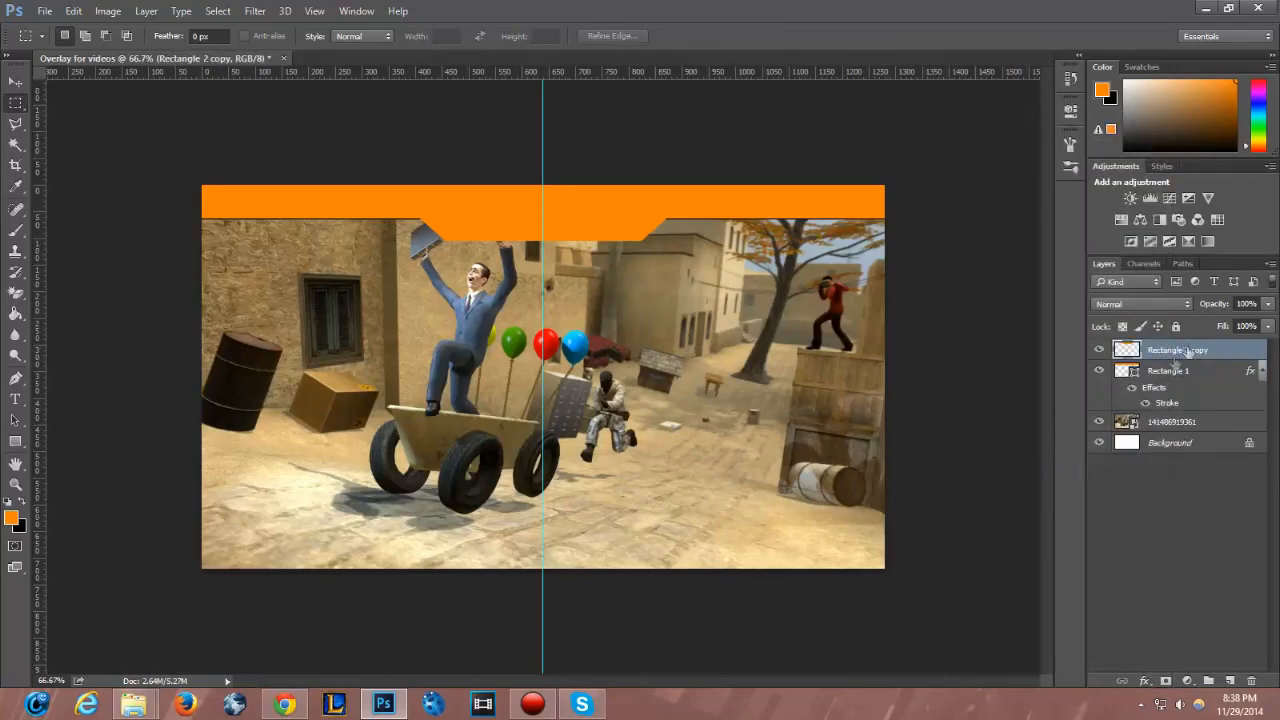
left_click(1169, 571)
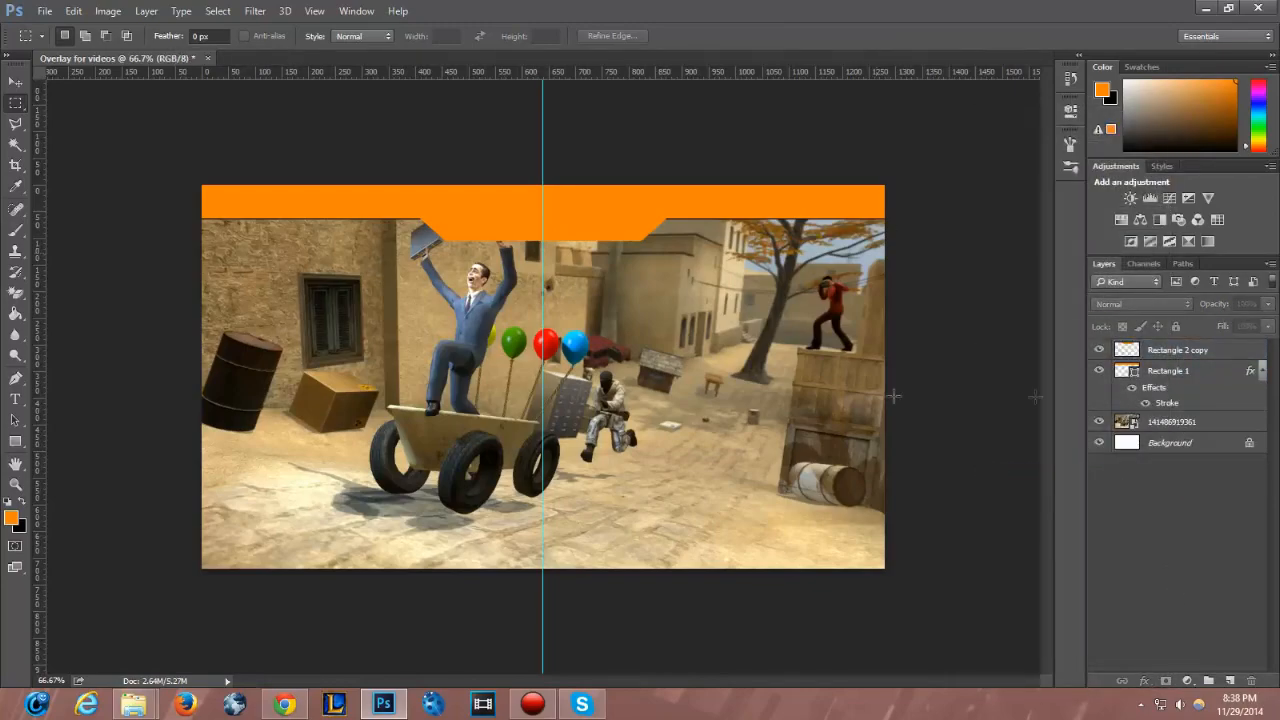
- Add a 1 px black outside Stroke effect to the merged centre section layer
right_click(1175, 349)
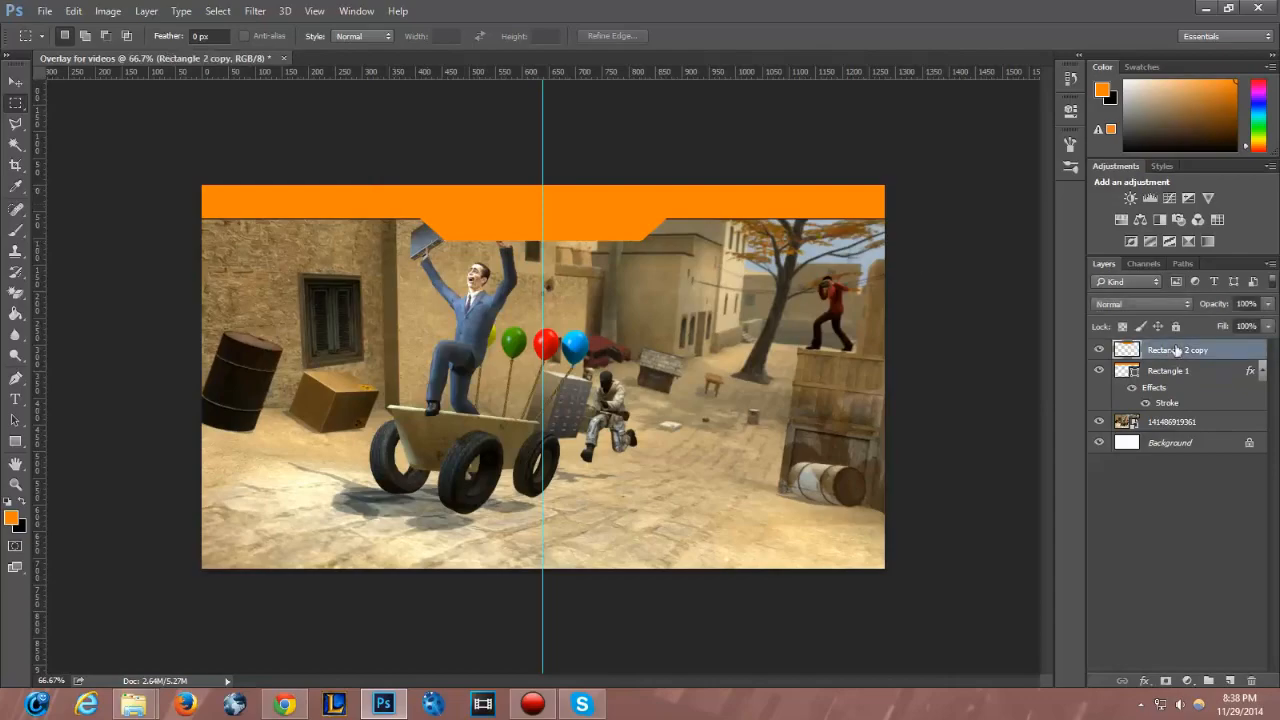
left_click(1030, 115)
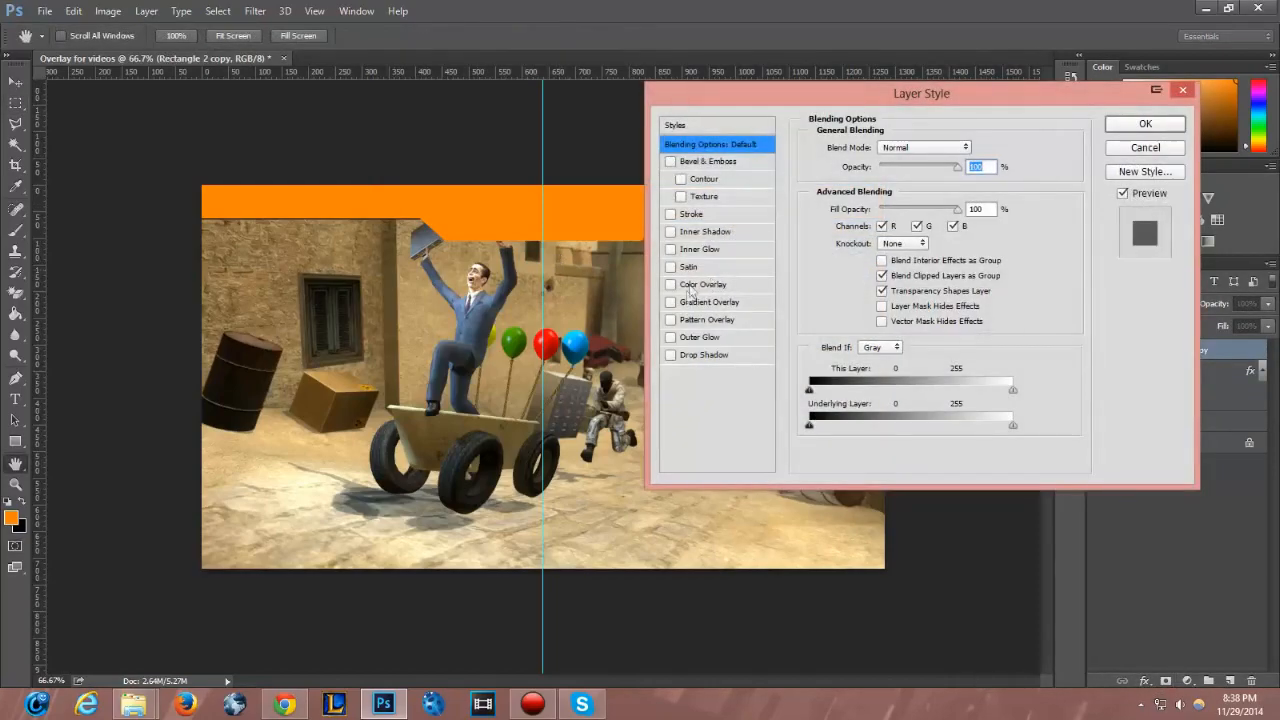
left_click(670, 215)
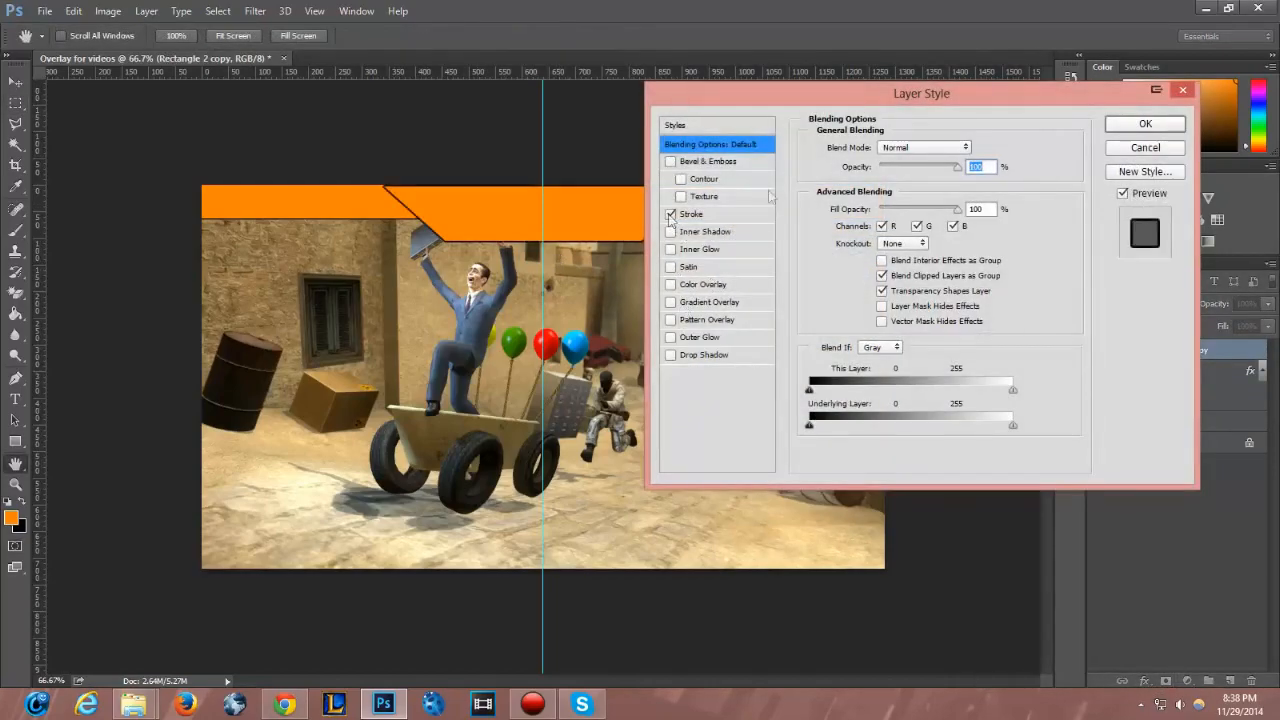
left_click(742, 214)
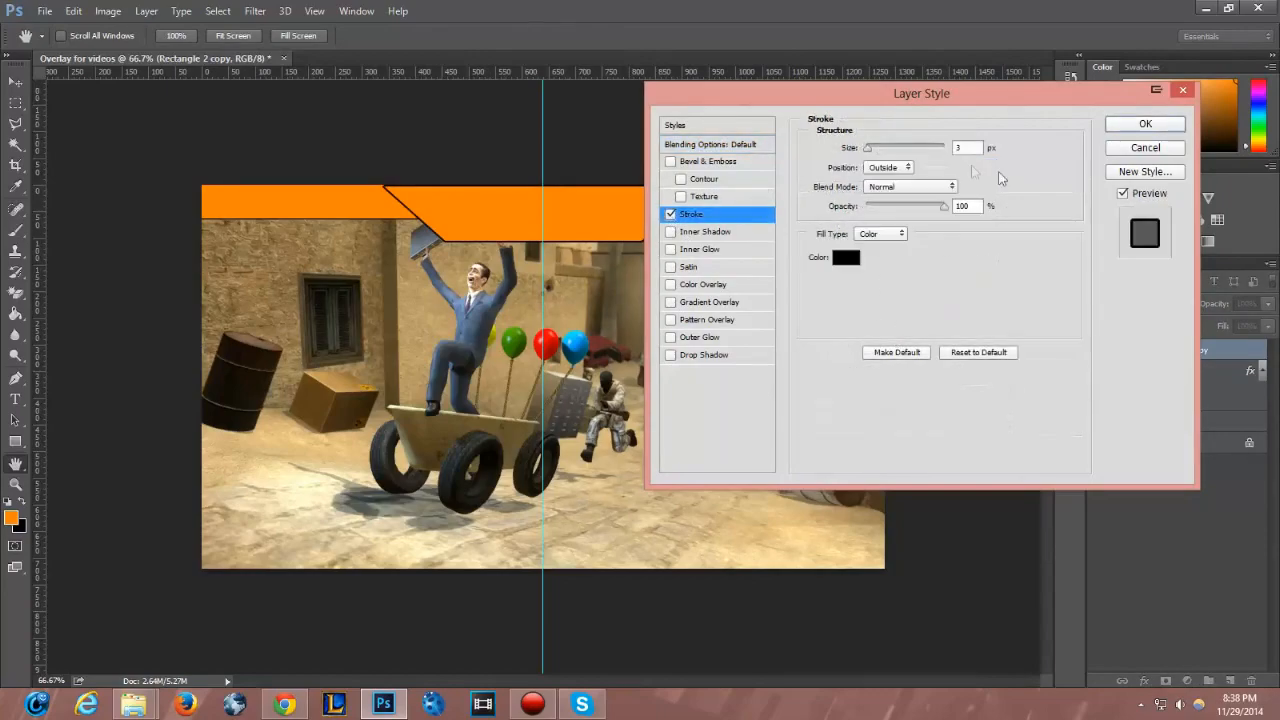
left_click_drag(868, 152, 845, 152)
left_click(1145, 124)
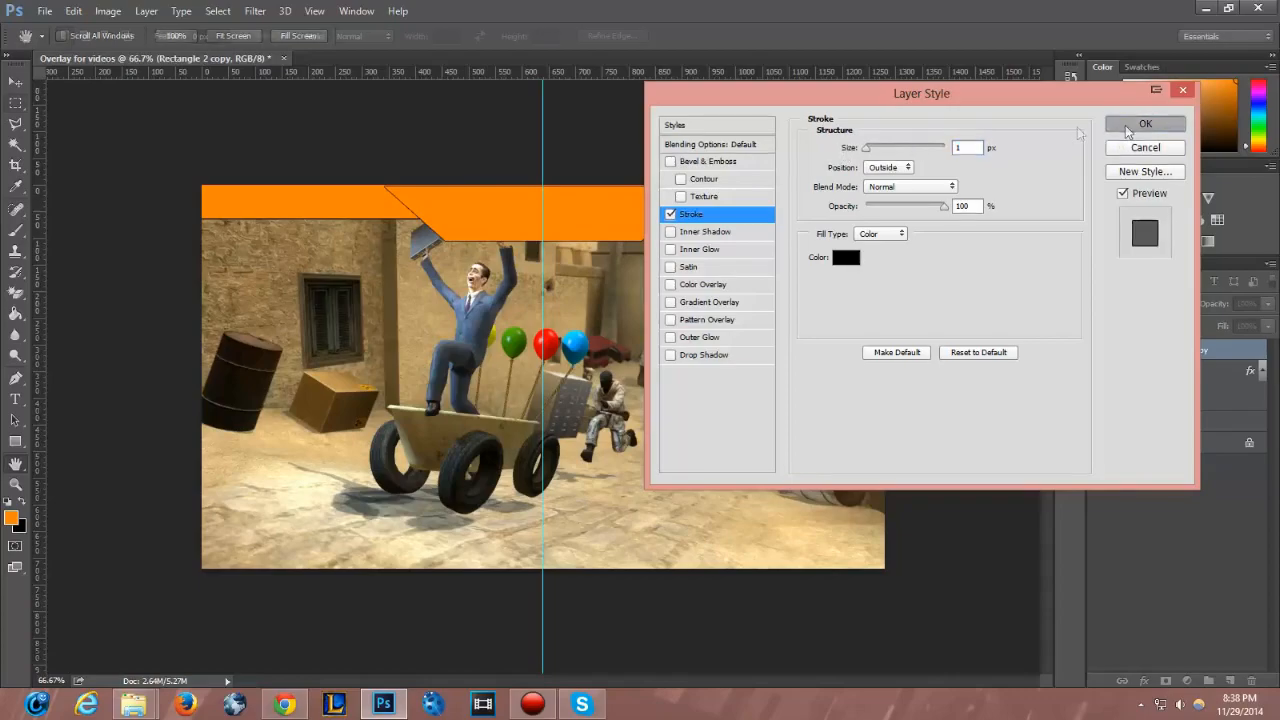
- Nudge the merged centre section slightly upward so its upper outline moves off the canvas
left_click(15, 82)
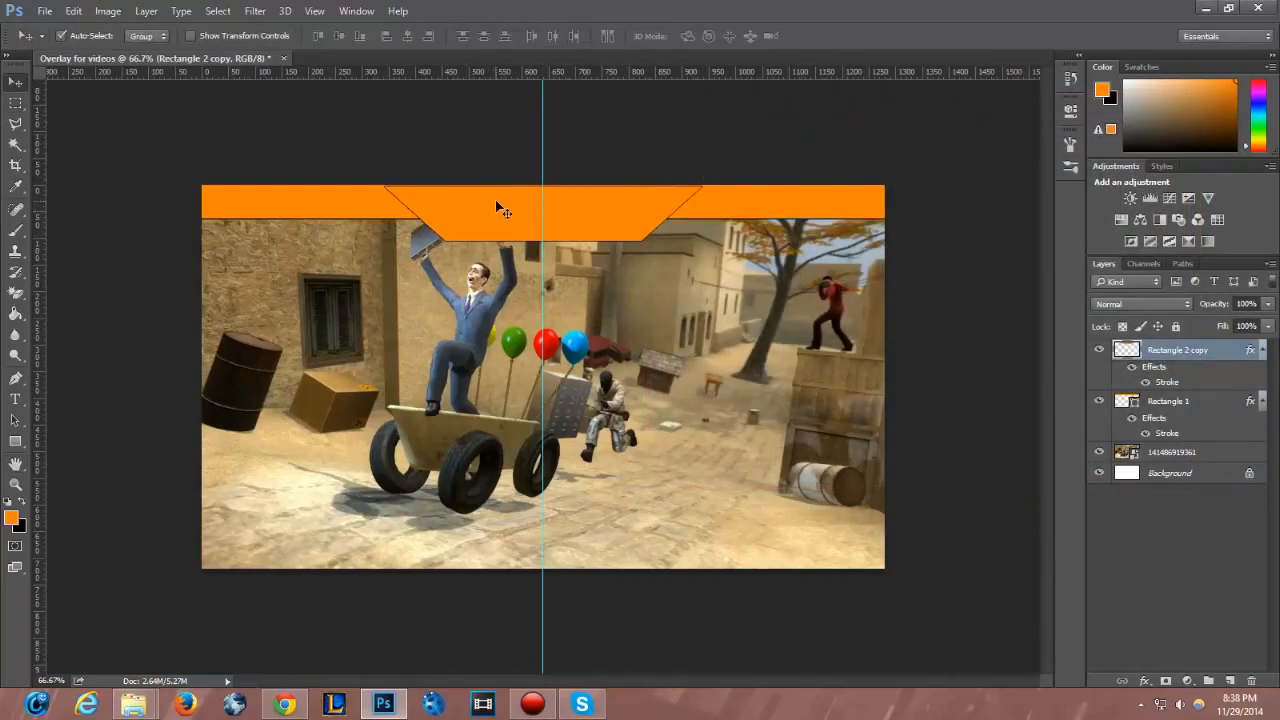
key("Up")
key("Up")
key("Up")
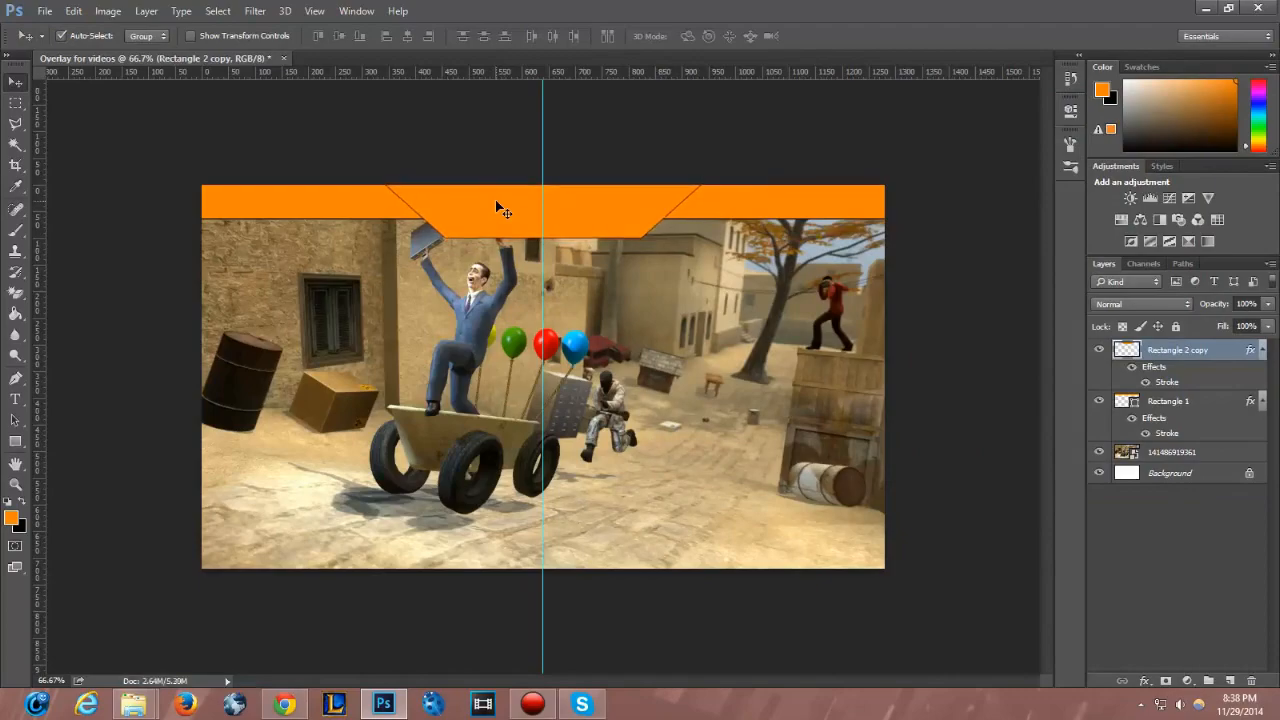
left_click(15, 103)
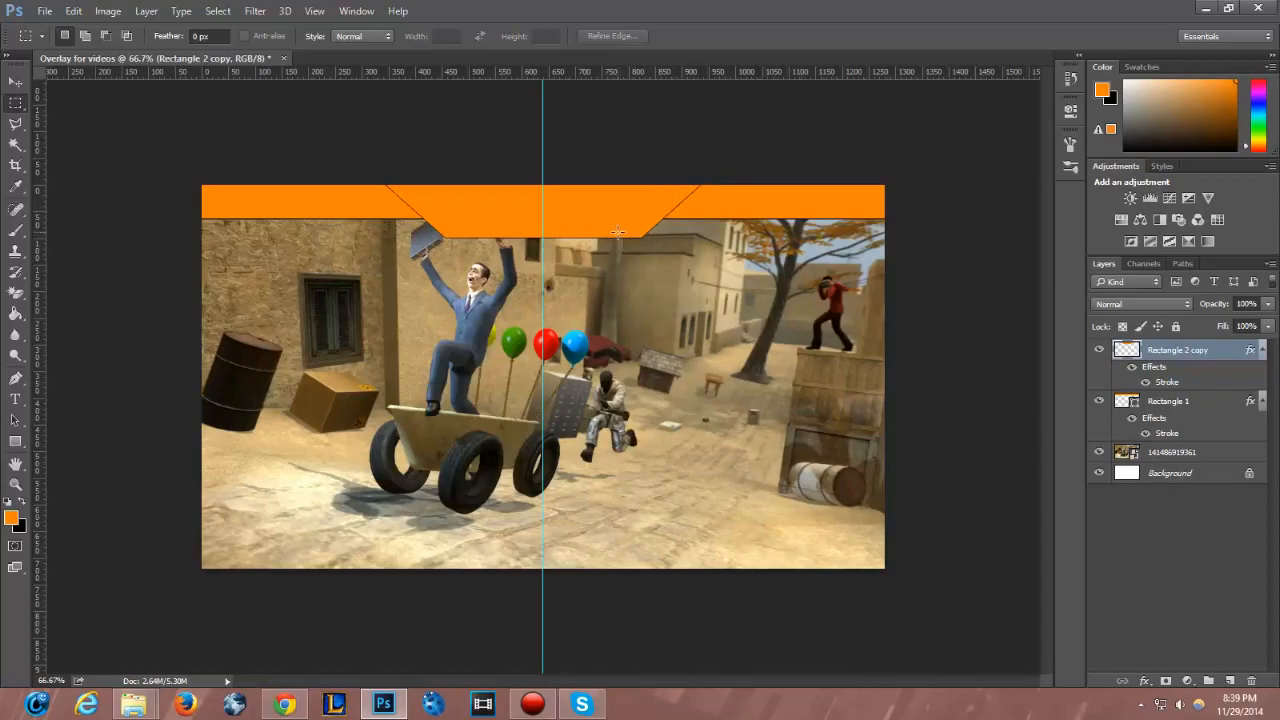
left_click(17, 425)
left_click(15, 399)
left_click(16, 380)
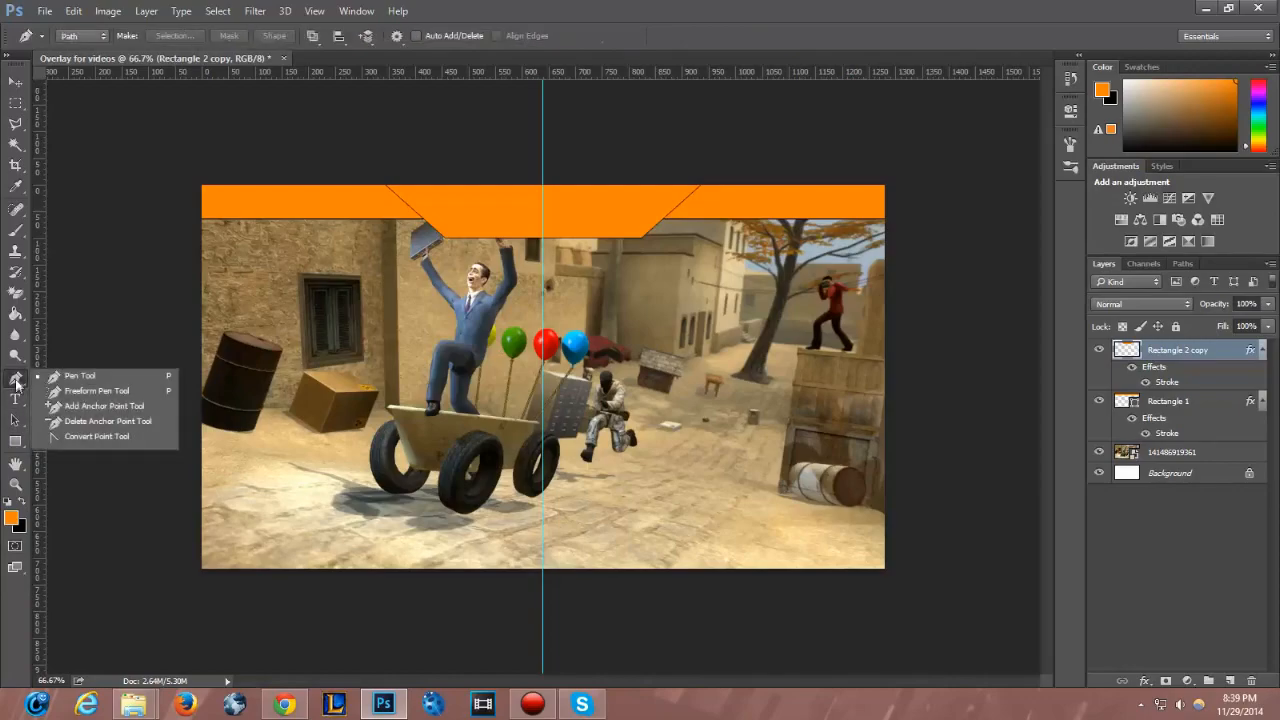
left_click(18, 314)
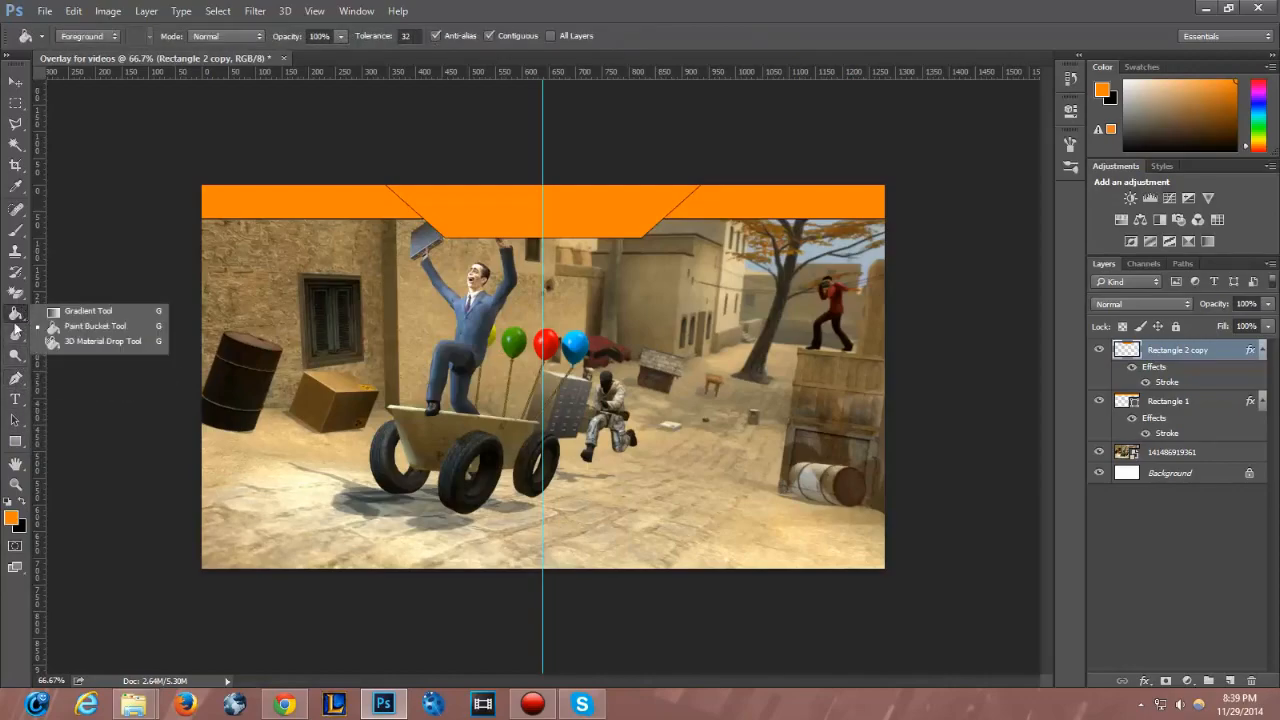
- Choose the Eraser tool and soften its brush to 0% hardness
left_click(16, 292)
left_click(85, 292)
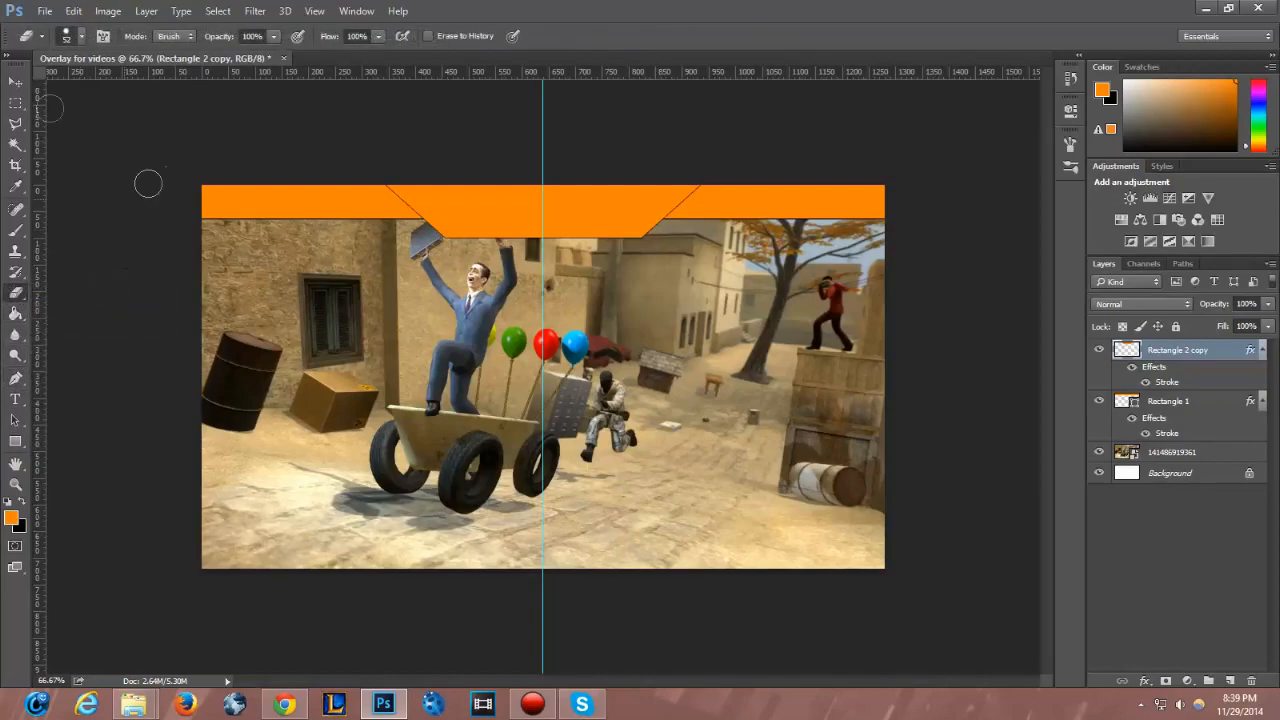
left_click(81, 37)
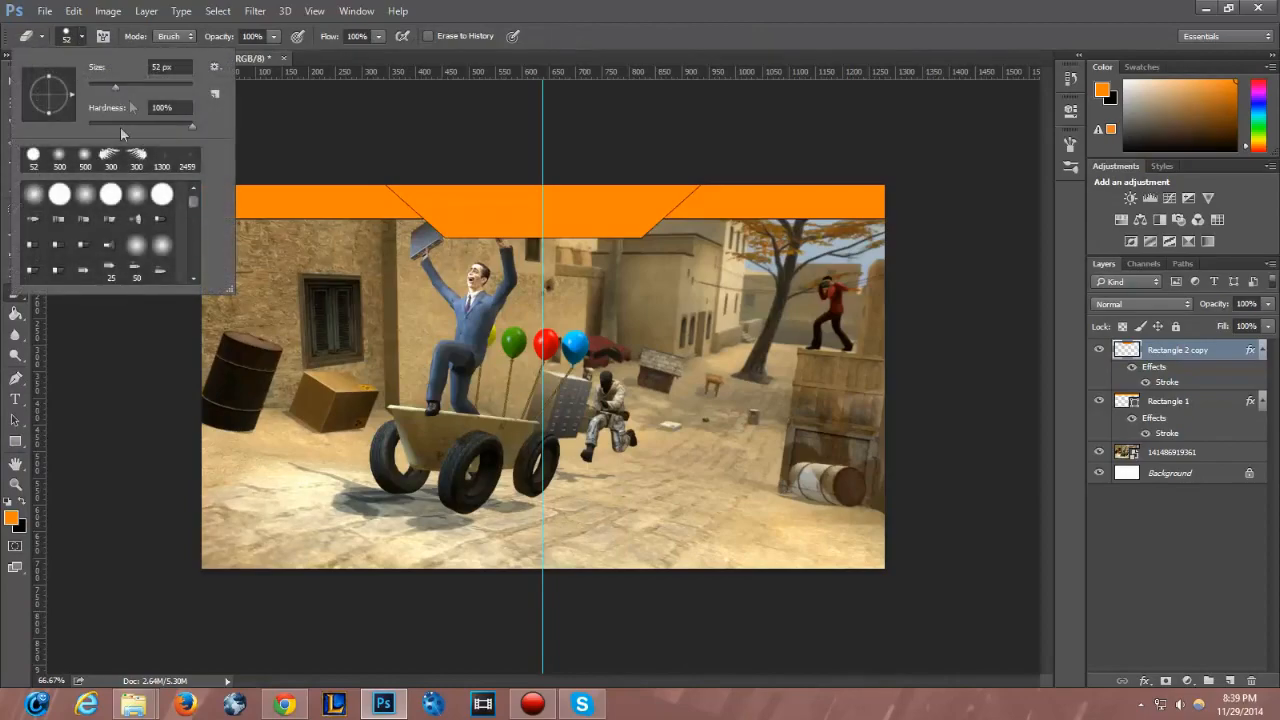
left_click(191, 128)
- Make black the foreground colour and add a new empty layer directly above Rectangle 1
left_click(12, 518)
left_click(801, 162)
key("x")
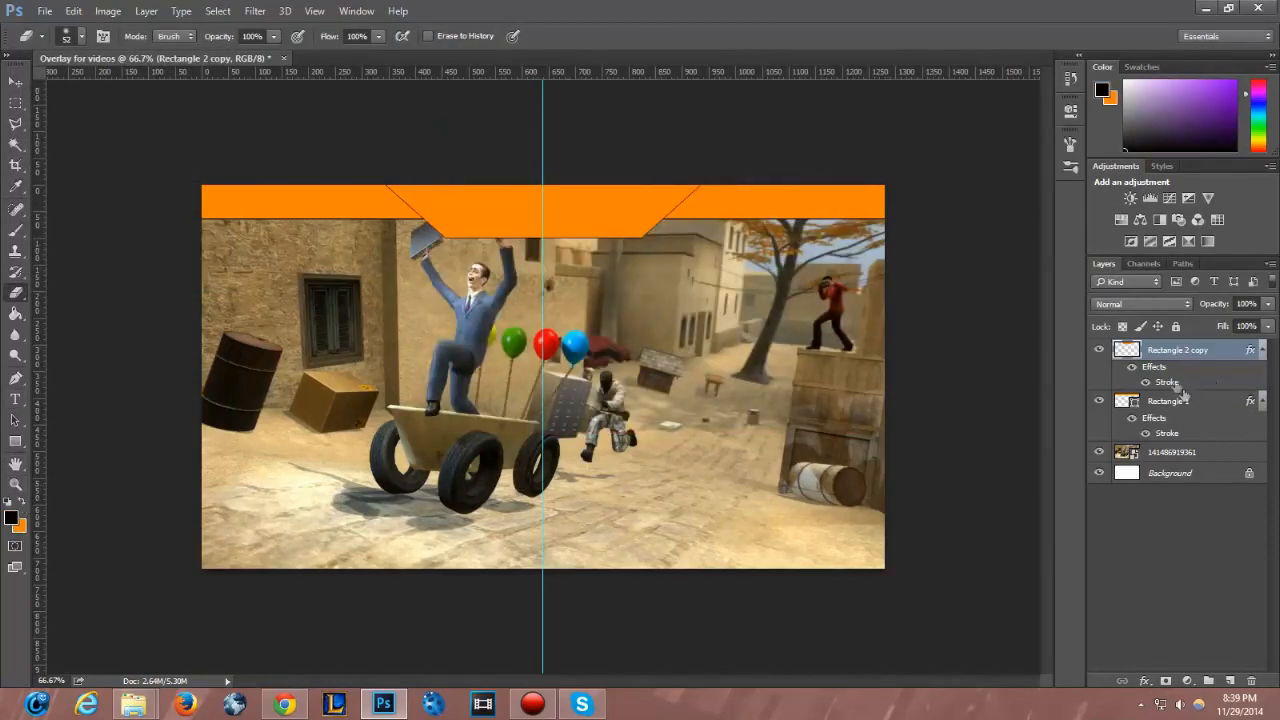
left_click(1162, 405)
left_click(1229, 680)
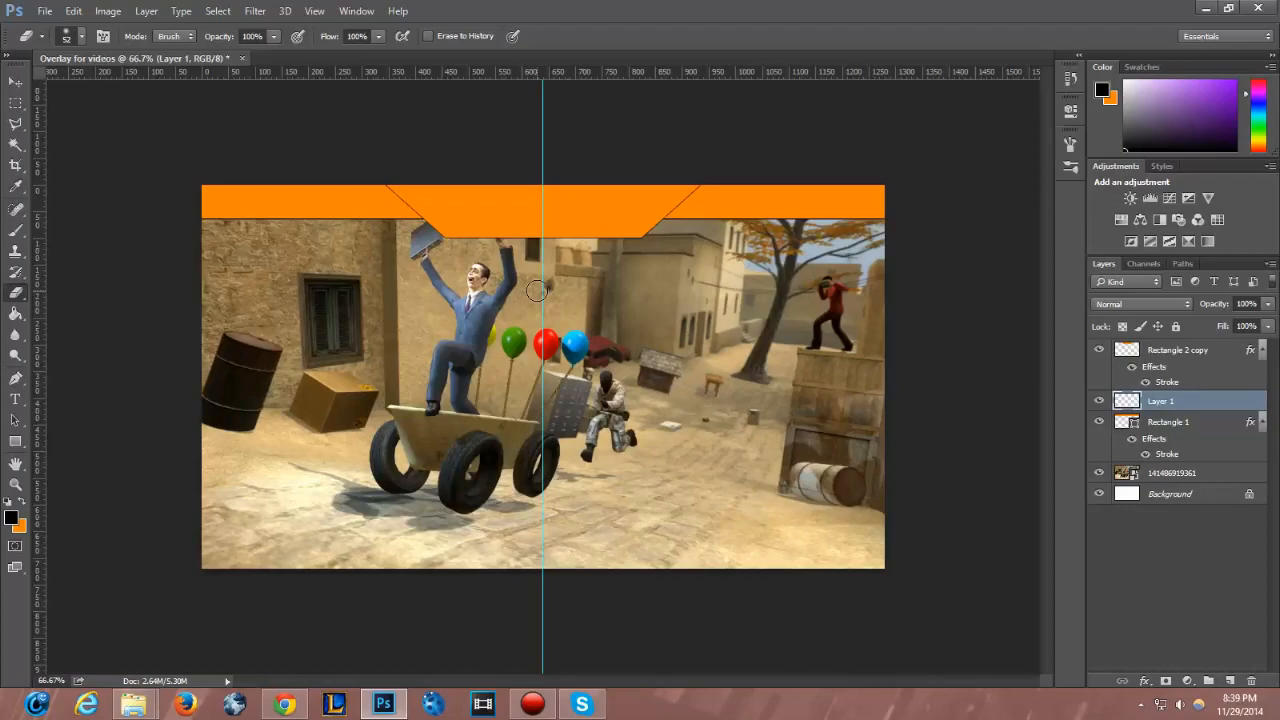
- Enlarge the Eraser brush to 600 px, keeping its hardness at 0%
key("bracketright")
key("bracketright")
key("bracketright")
key("bracketright")
key("bracketright")
key("bracketright")
key("bracketright")
key("bracketright")
key("bracketright")
key("bracketright")
key("bracketright")
key("bracketright")
left_click(16, 293)
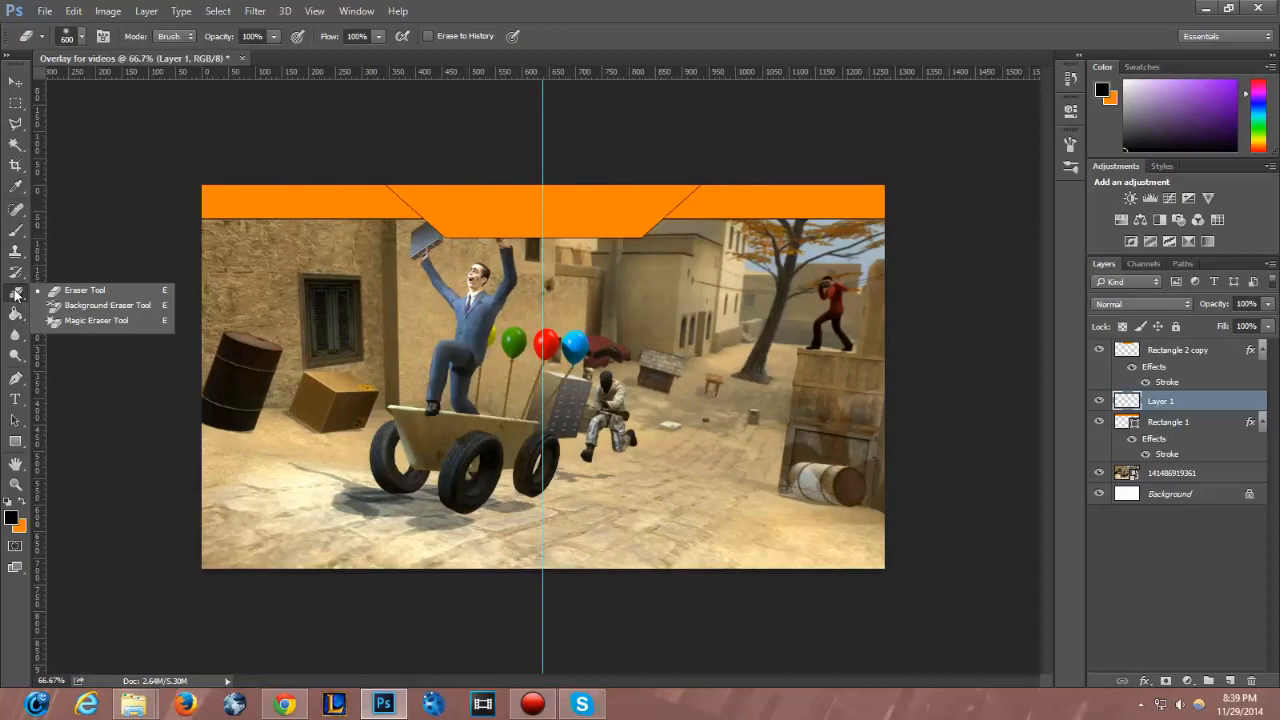
left_click(16, 293)
left_click(84, 37)
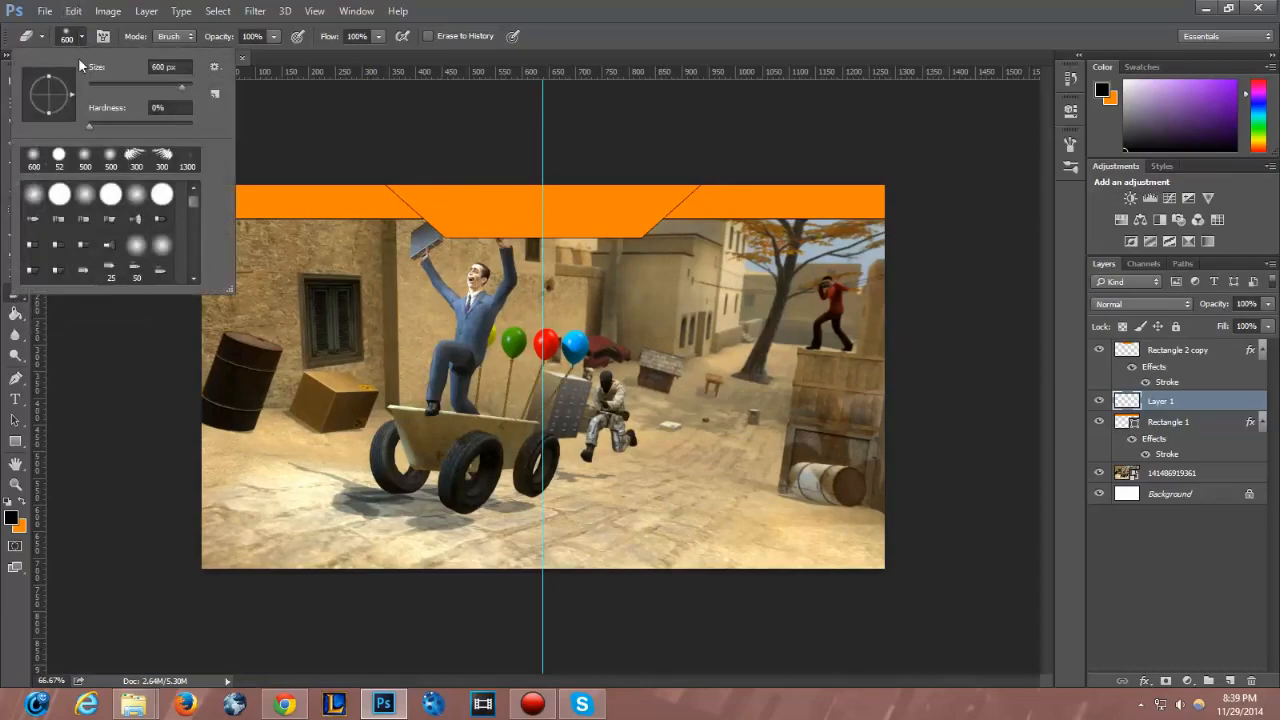
left_click(87, 128)
left_click(555, 325)
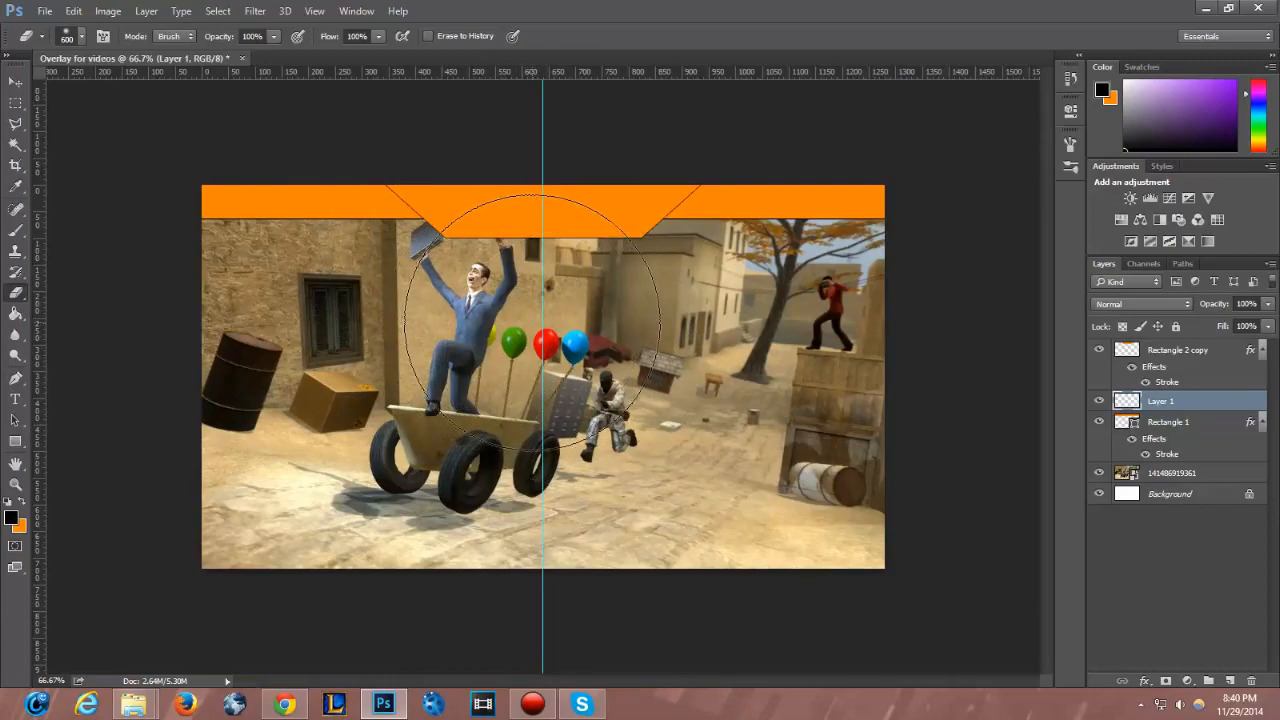
- Reduce the Eraser brush size to 200 px
key("bracketleft")
key("bracketleft")
key("bracketleft")
key("bracketleft")
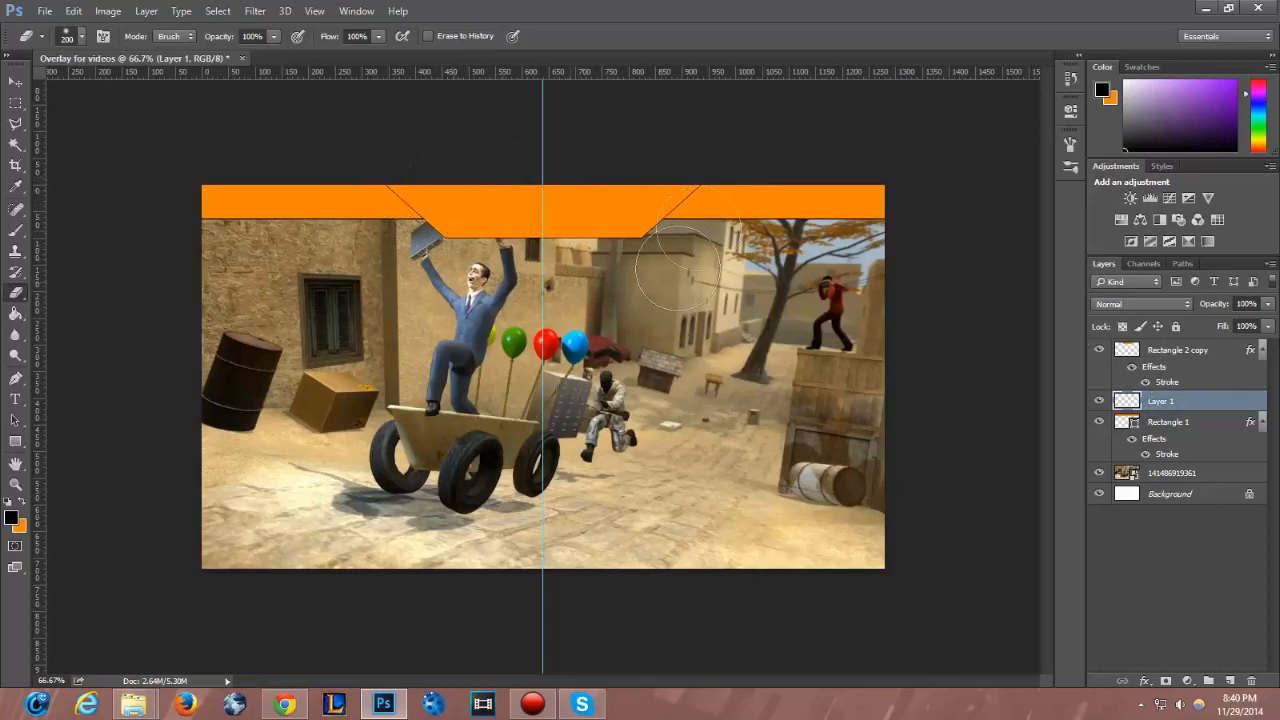
- Rasterize the Rectangle 1 shape layer that holds the orange top bar
right_click(1170, 422)
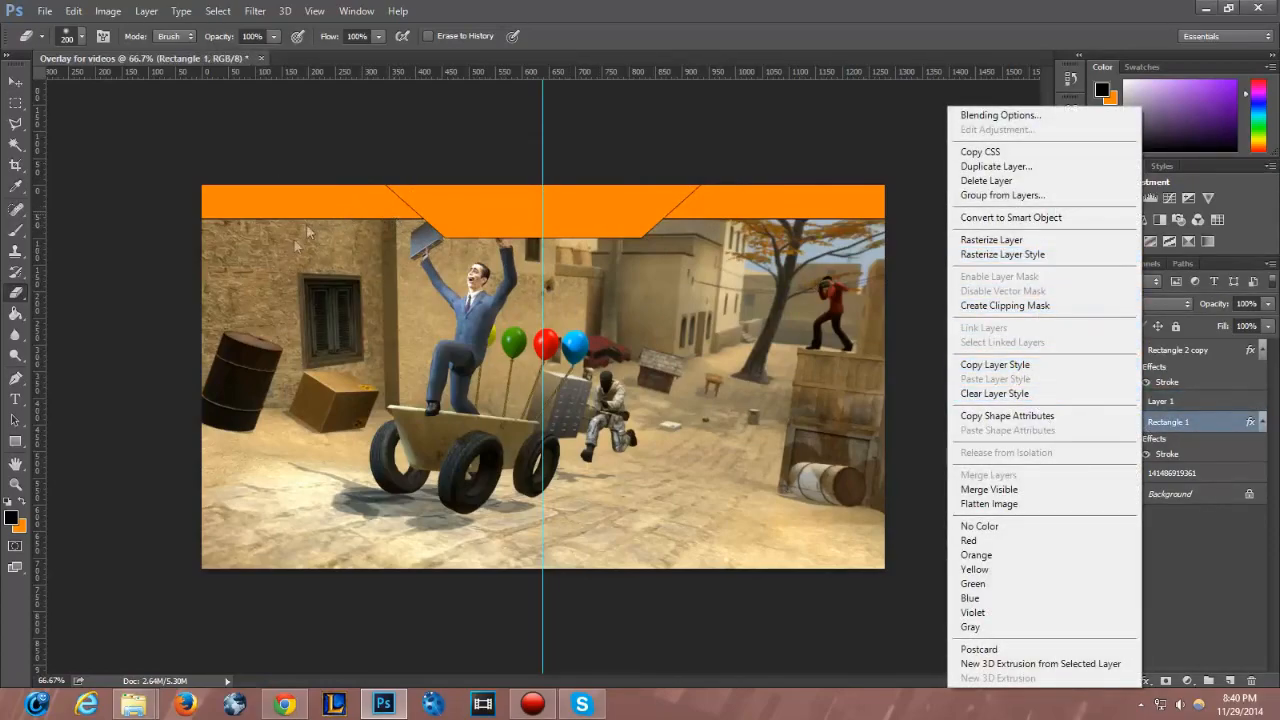
left_click(569, 380)
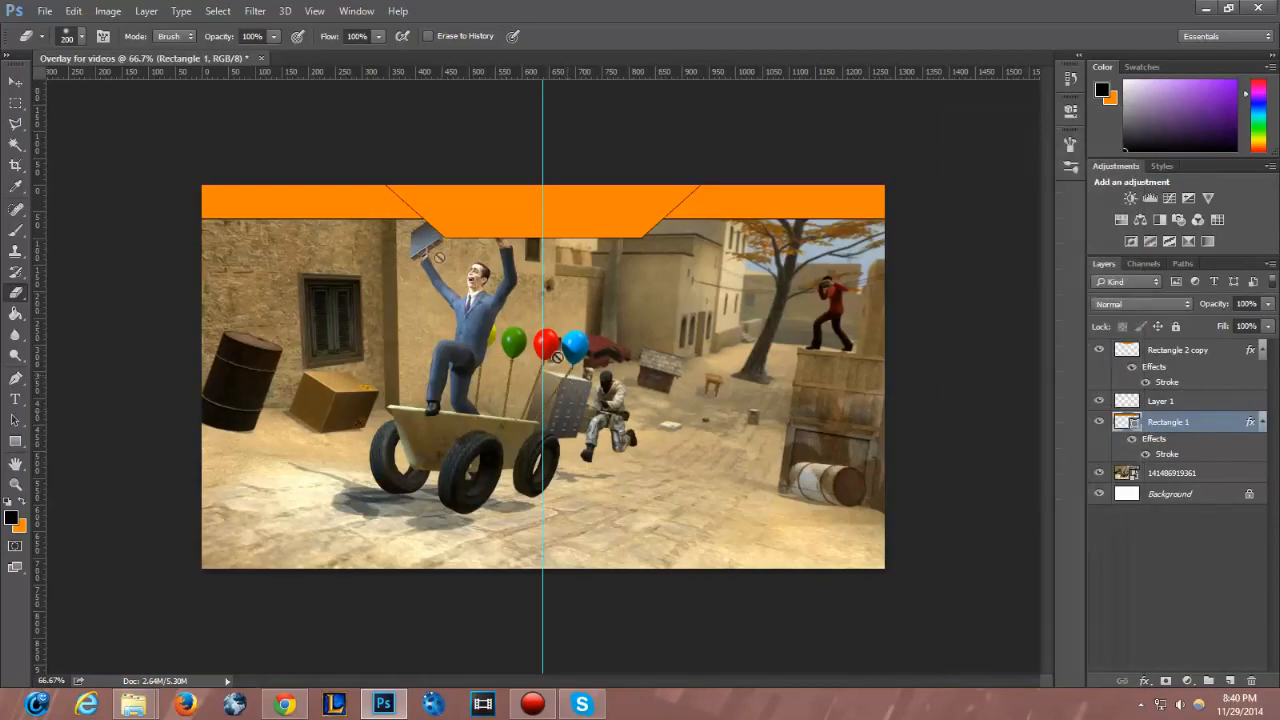
left_click(560, 197)
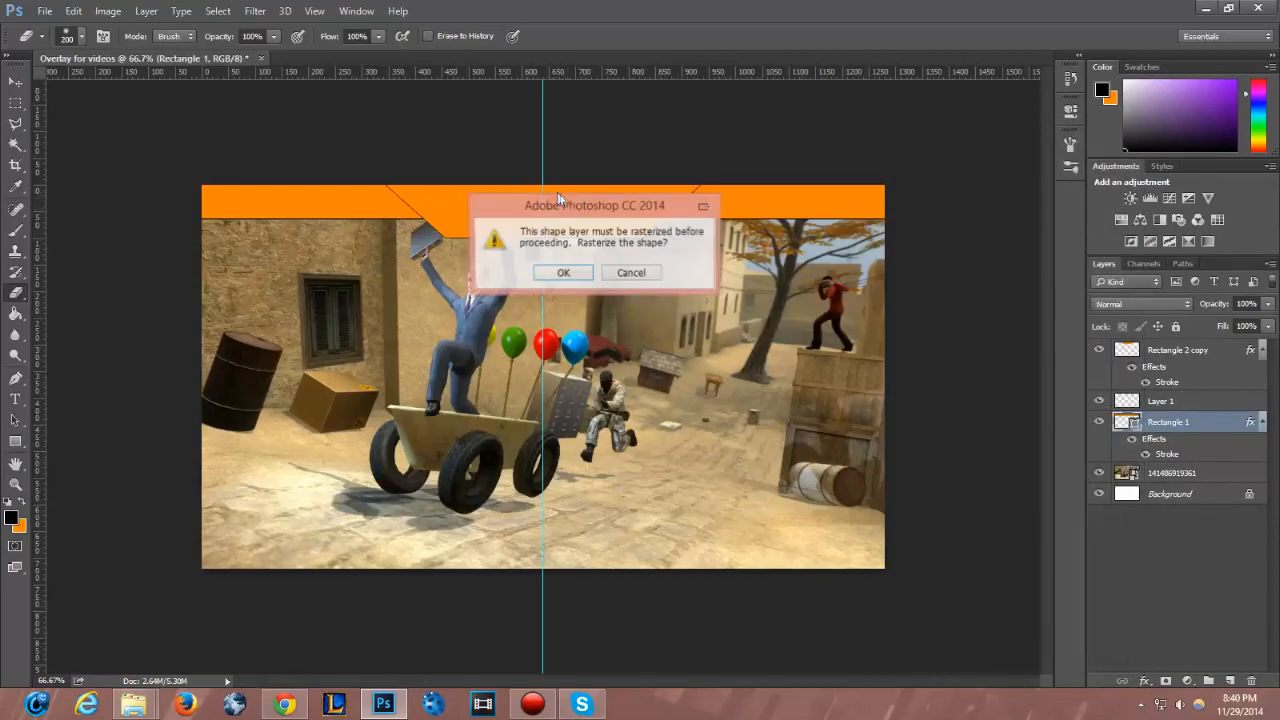
left_click(566, 274)
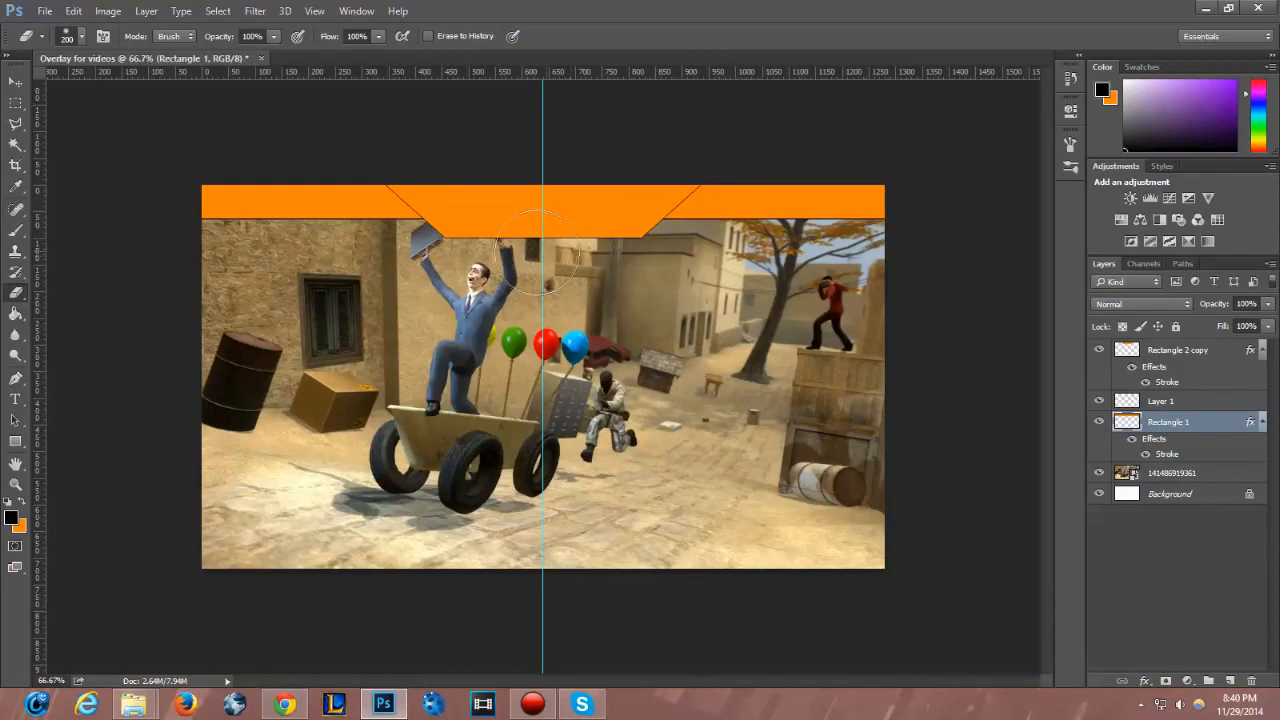
- Rasterize the game image layer, try erasing a soft spot just below the centre section, and undo the erasure
right_click(1186, 472)
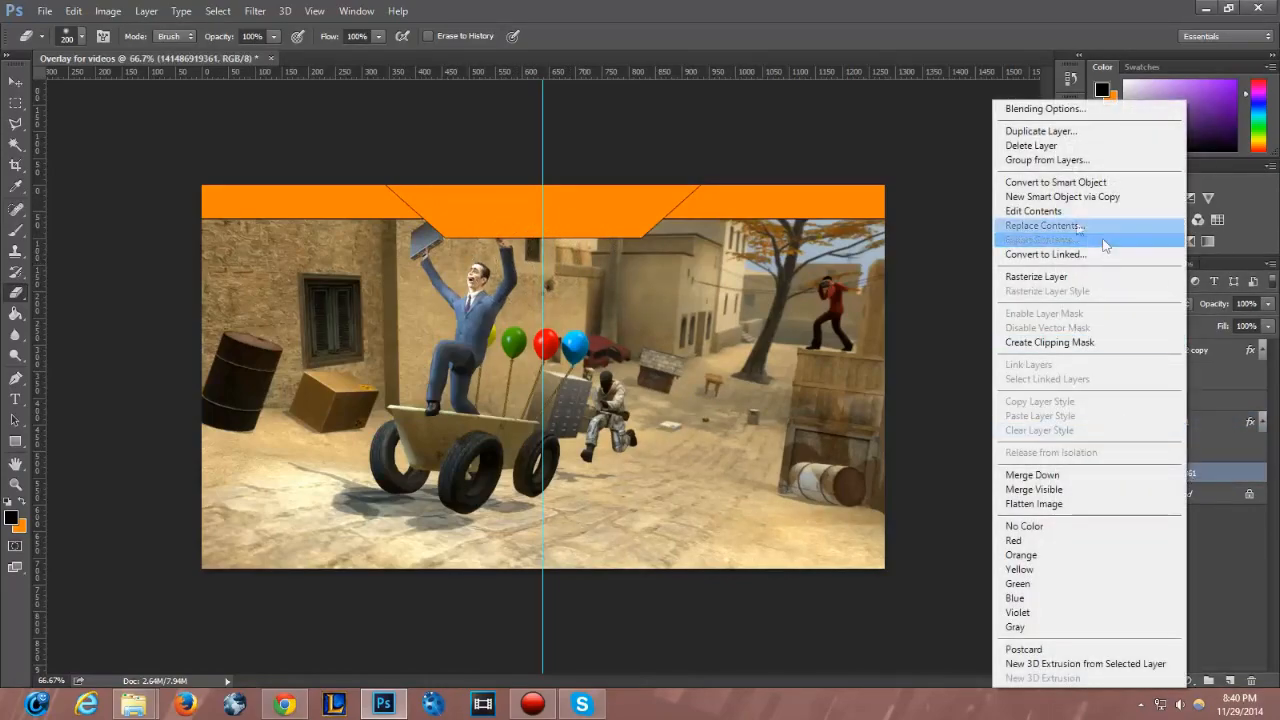
left_click(1036, 276)
mouse_move(624, 286)
left_mouse_down()
mouse_move(563, 271)
mouse_move(660, 265)
left_mouse_up()
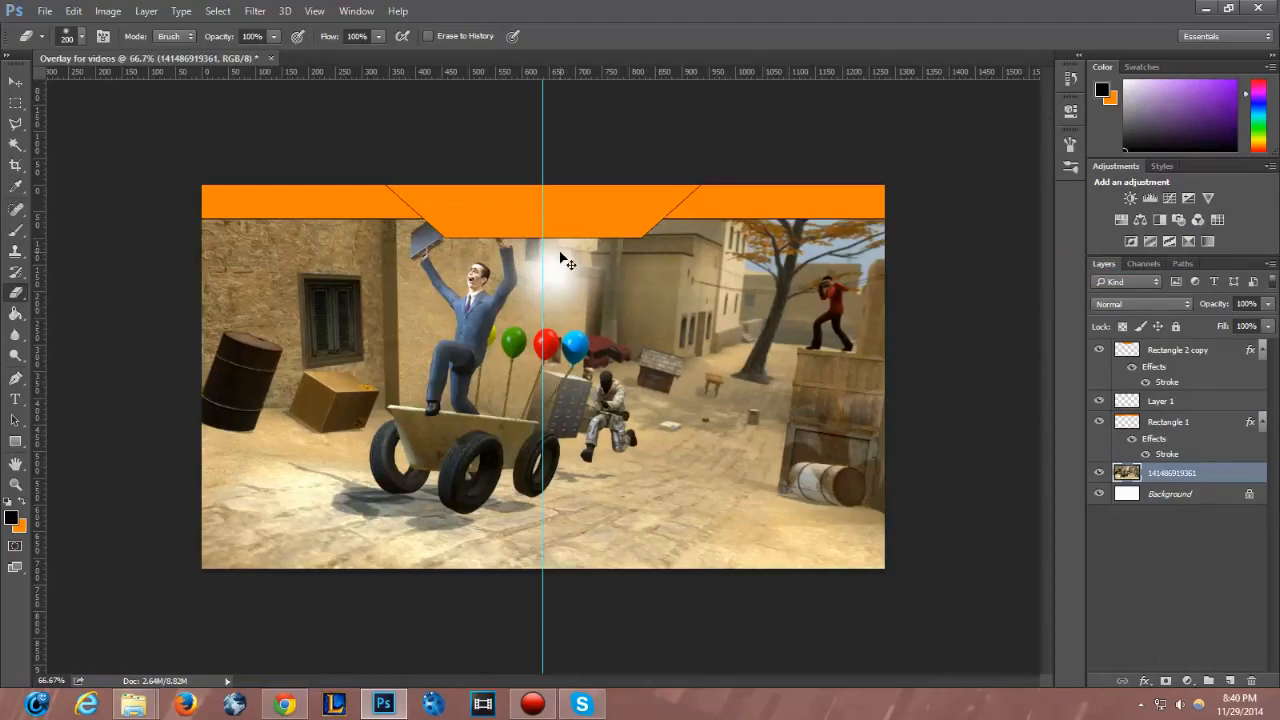
key("ctrl+z")
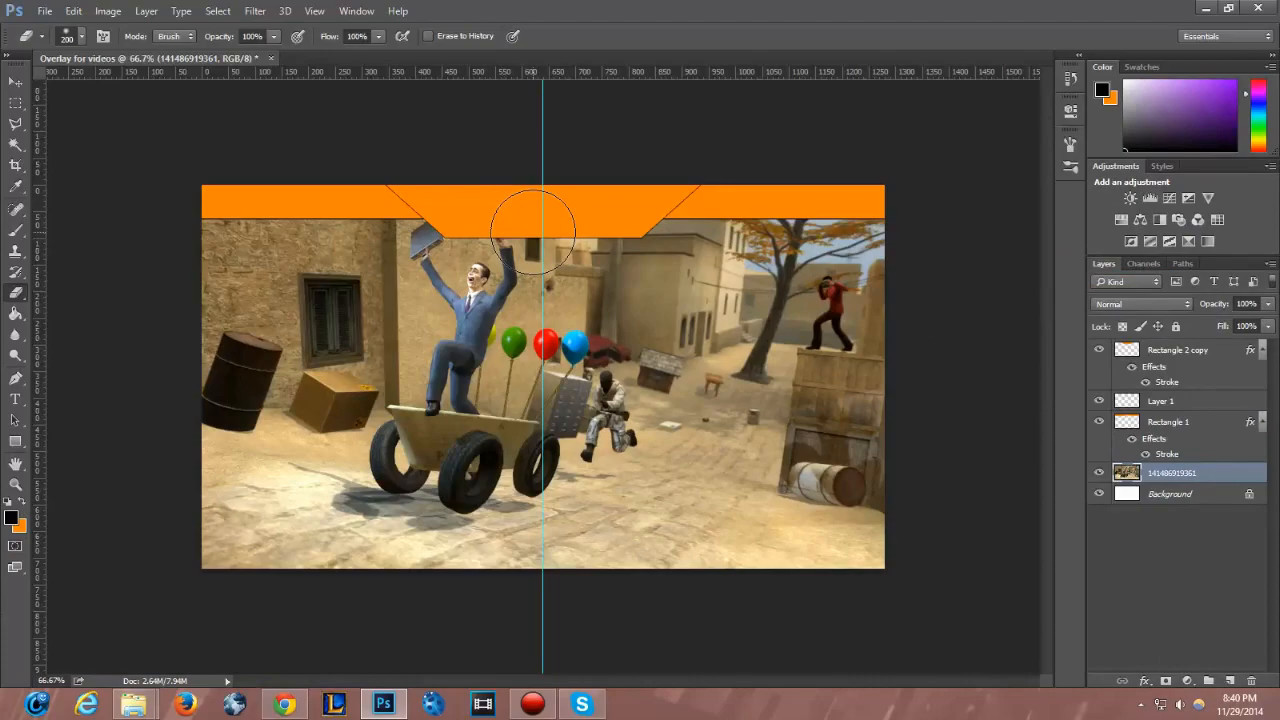
- Enlarge the Eraser brush to 700 px
key("bracketright")
key("bracketright")
key("bracketright")
key("bracketright")
key("bracketright")
key("bracketright")
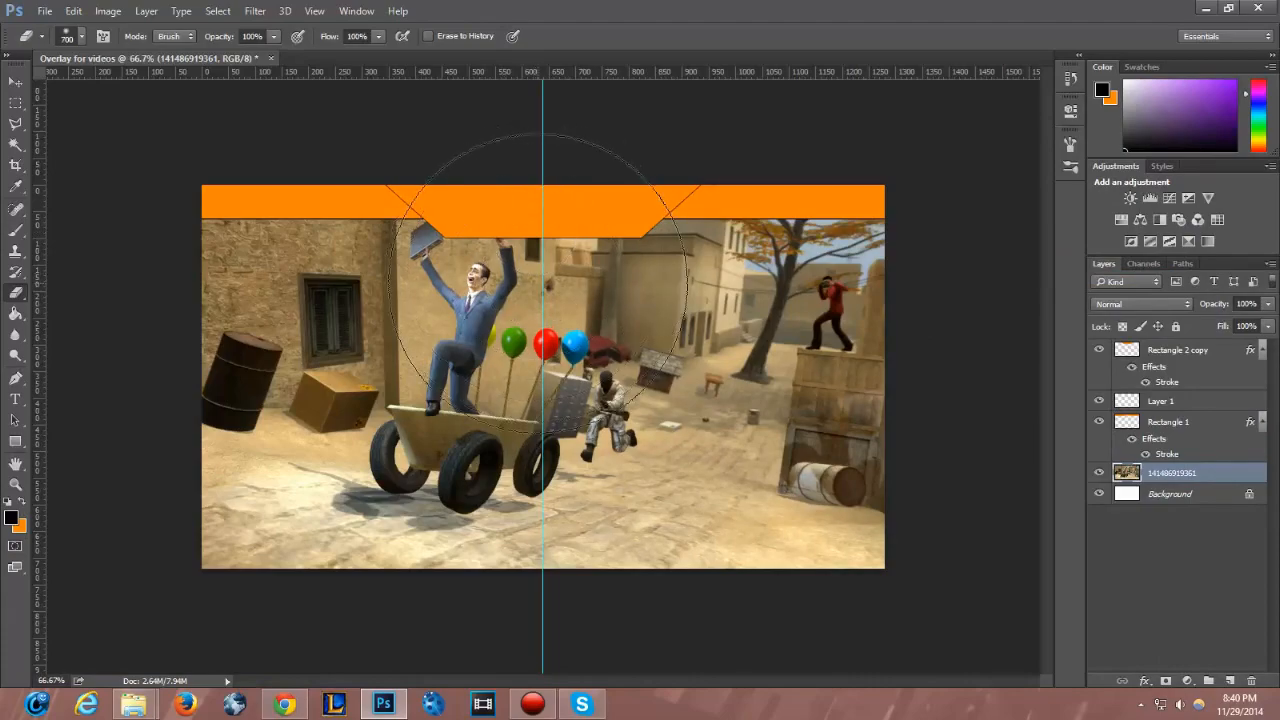
- Try erasing a large soft glow into the game image below the centre section, and undo it together with the layer's rasterization
left_click(539, 280)
left_click(533, 262)
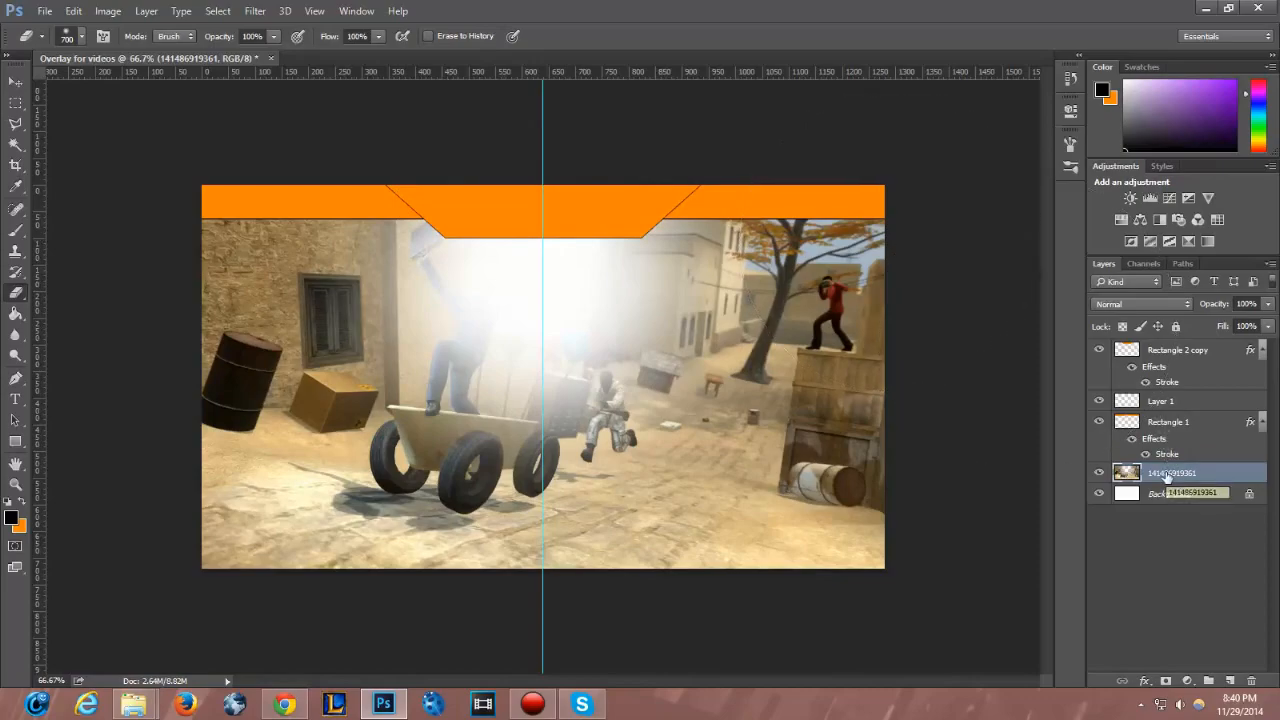
key("ctrl+alt+z")
key("ctrl+alt+z")
key("ctrl+alt+z")
left_click(1160, 401)
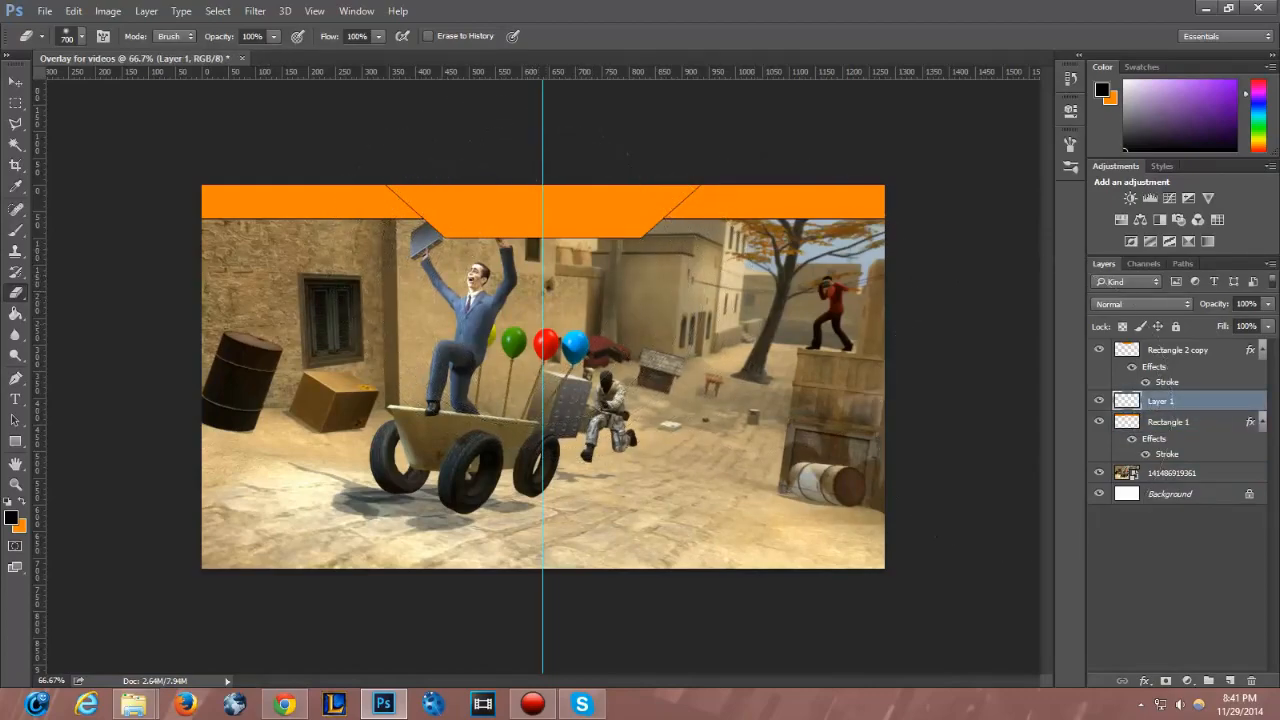
left_click(1168, 475)
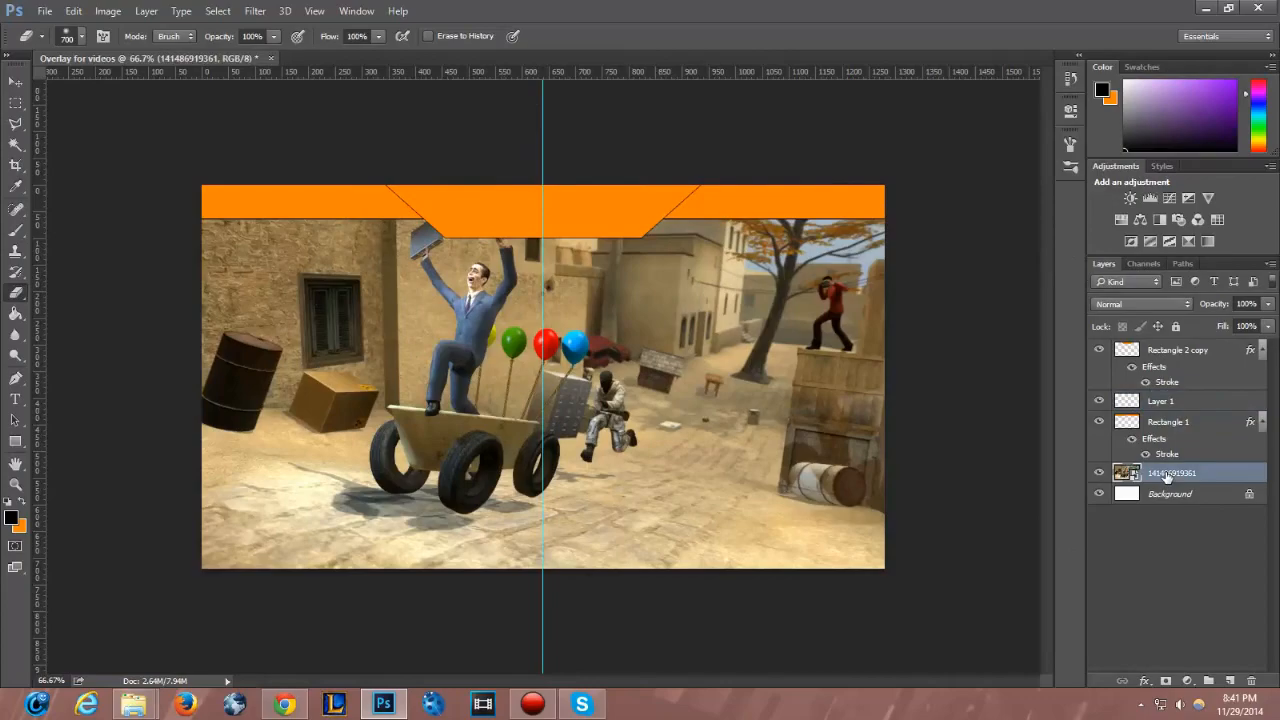
- Rasterize the game image layer
right_click(1166, 478)
left_click(1070, 276)
right_click(1162, 405)
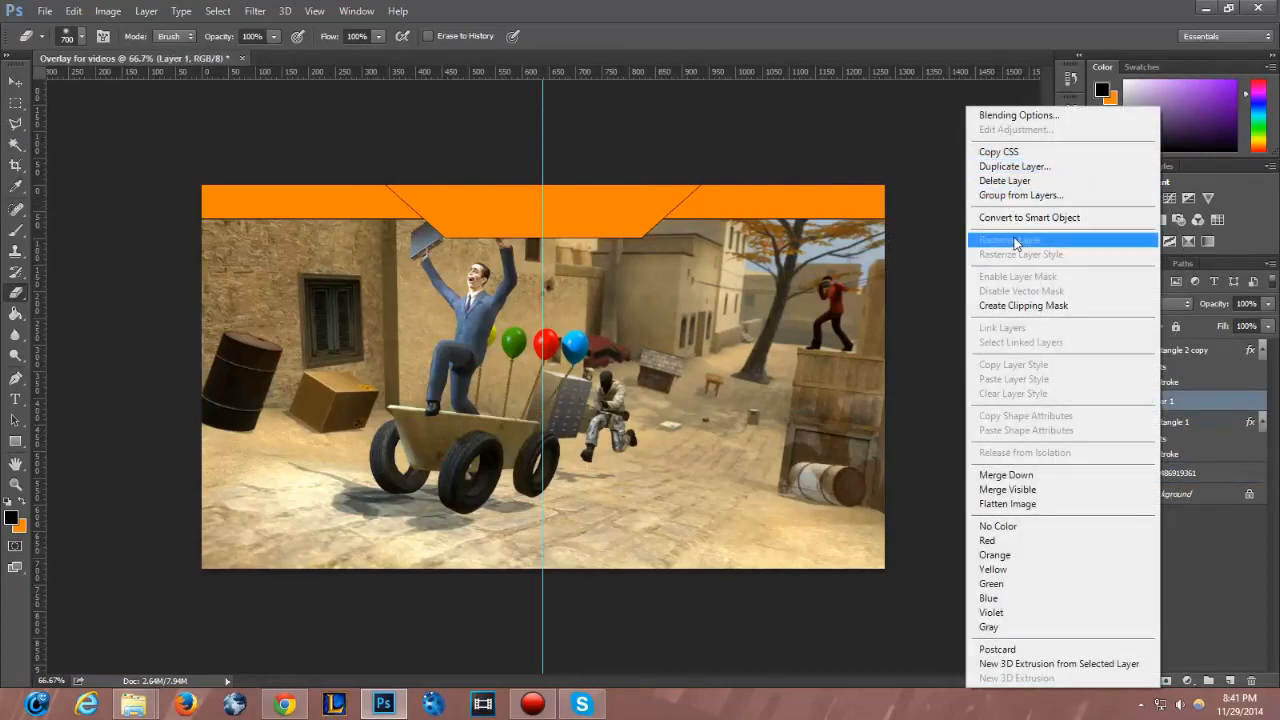
left_click(528, 268)
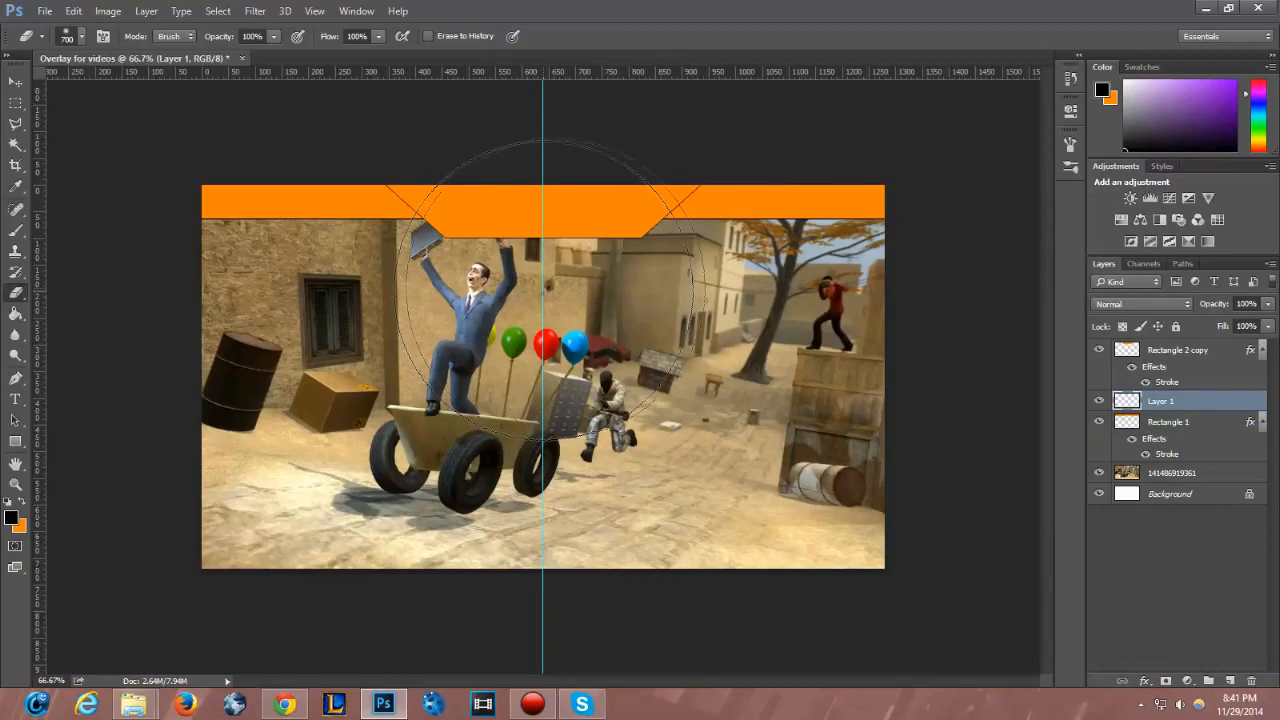
- Reduce the Eraser brush size to 400 px
key("bracketright")
key("bracketright")
key("bracketleft")
key("bracketleft")
key("bracketleft")
key("bracketleft")
key("bracketleft")
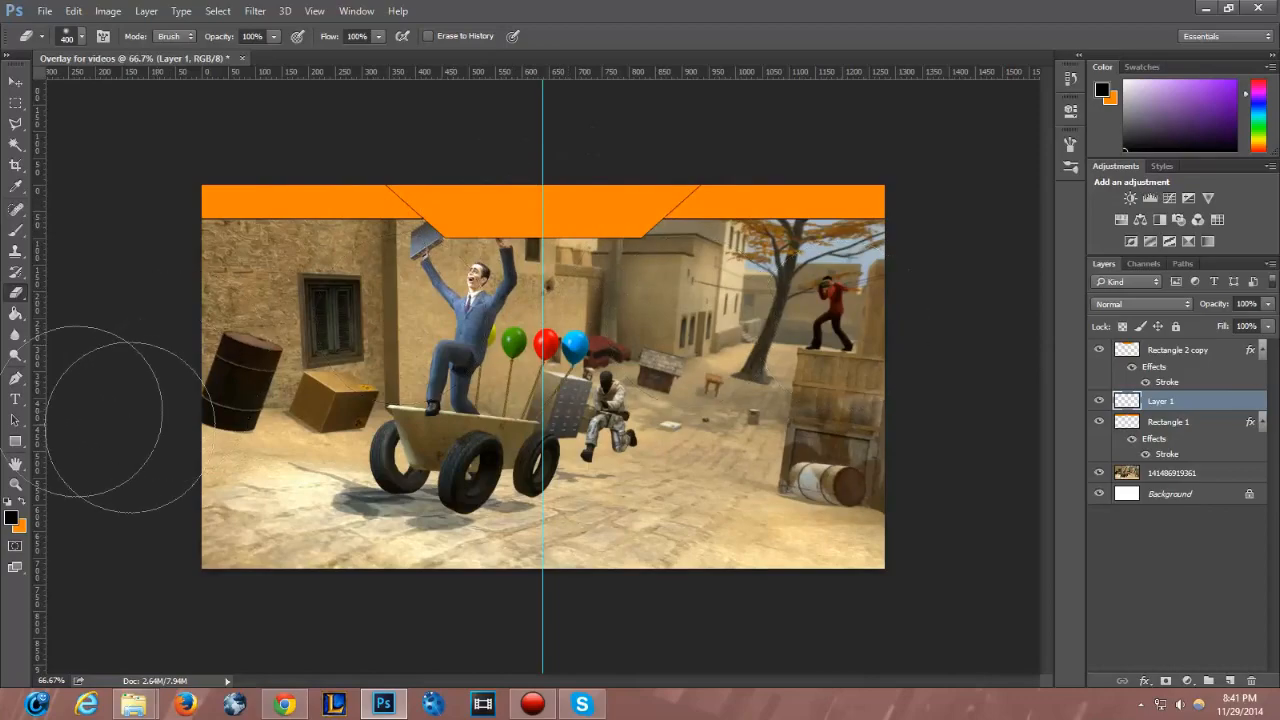
- Start a horizontal text in the orange centre section and set its size to 28 pt
left_click(22, 405)
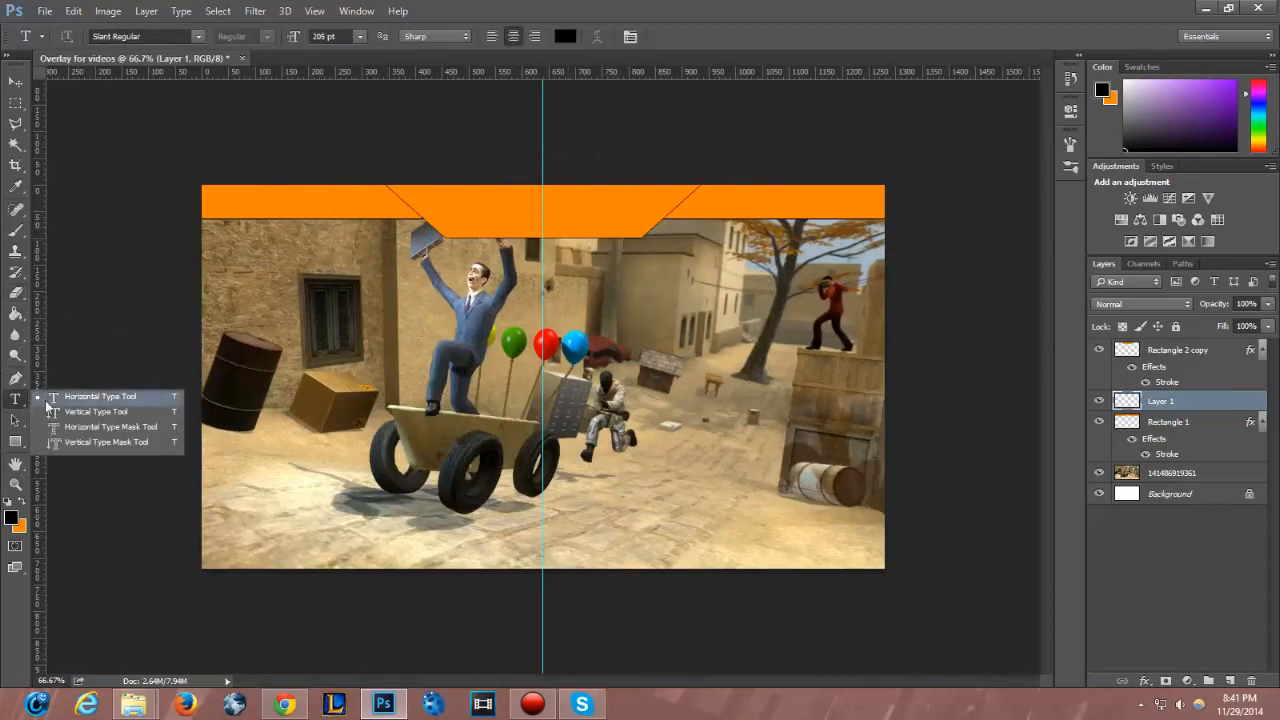
left_click(46, 398)
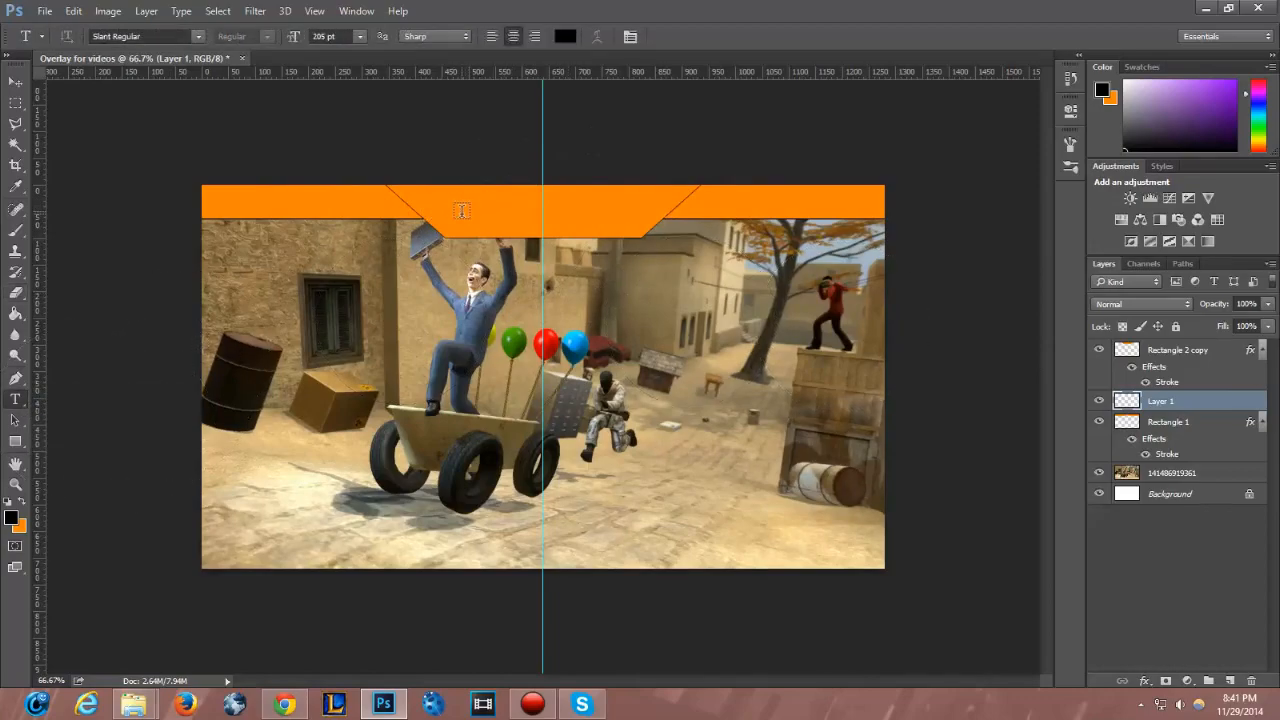
left_click(462, 210)
left_click_drag(298, 38, 154, 40)
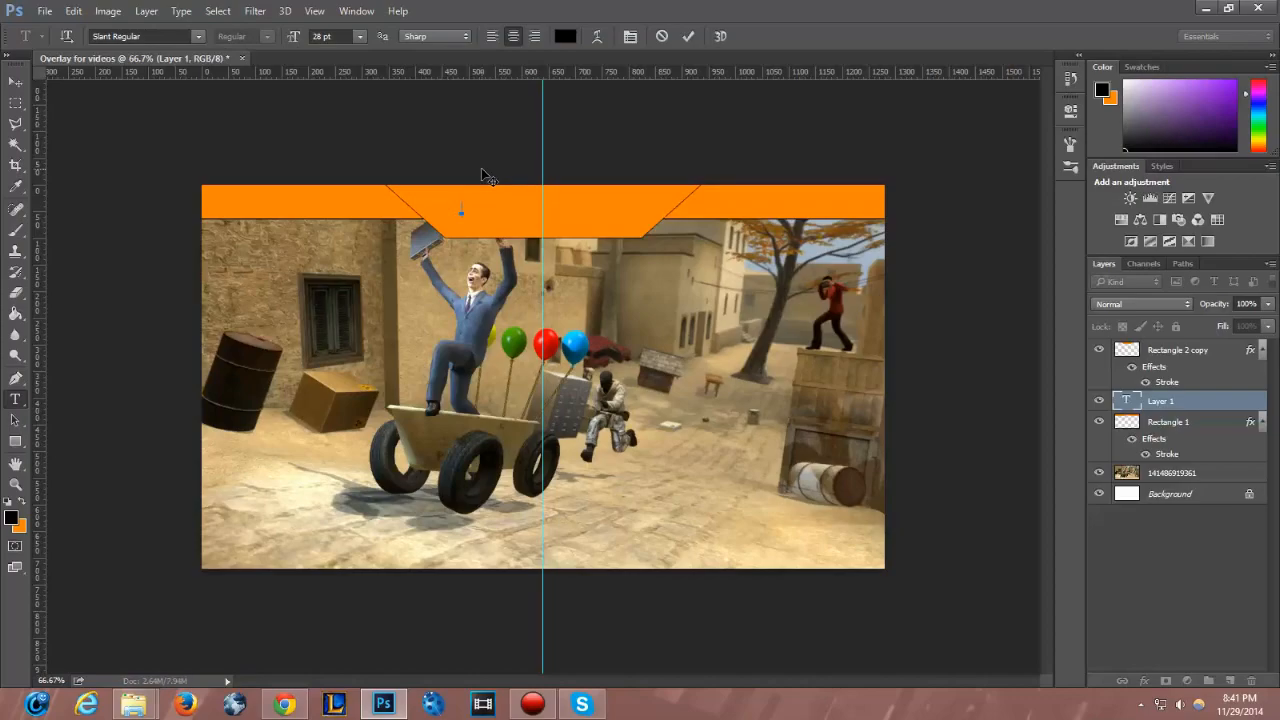
- Set the text colour to white (ffffff) and move the new text layer to the top of the layer stack
left_click(11, 516)
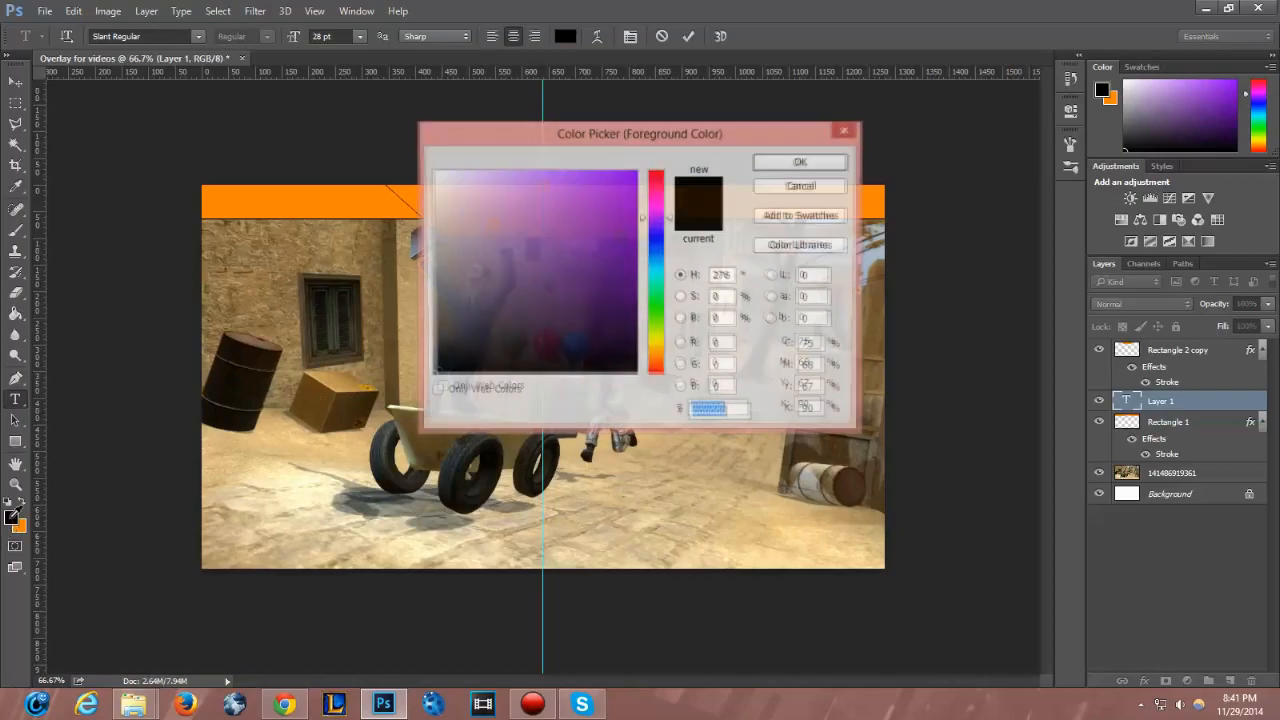
left_click_drag(557, 237, 214, 114)
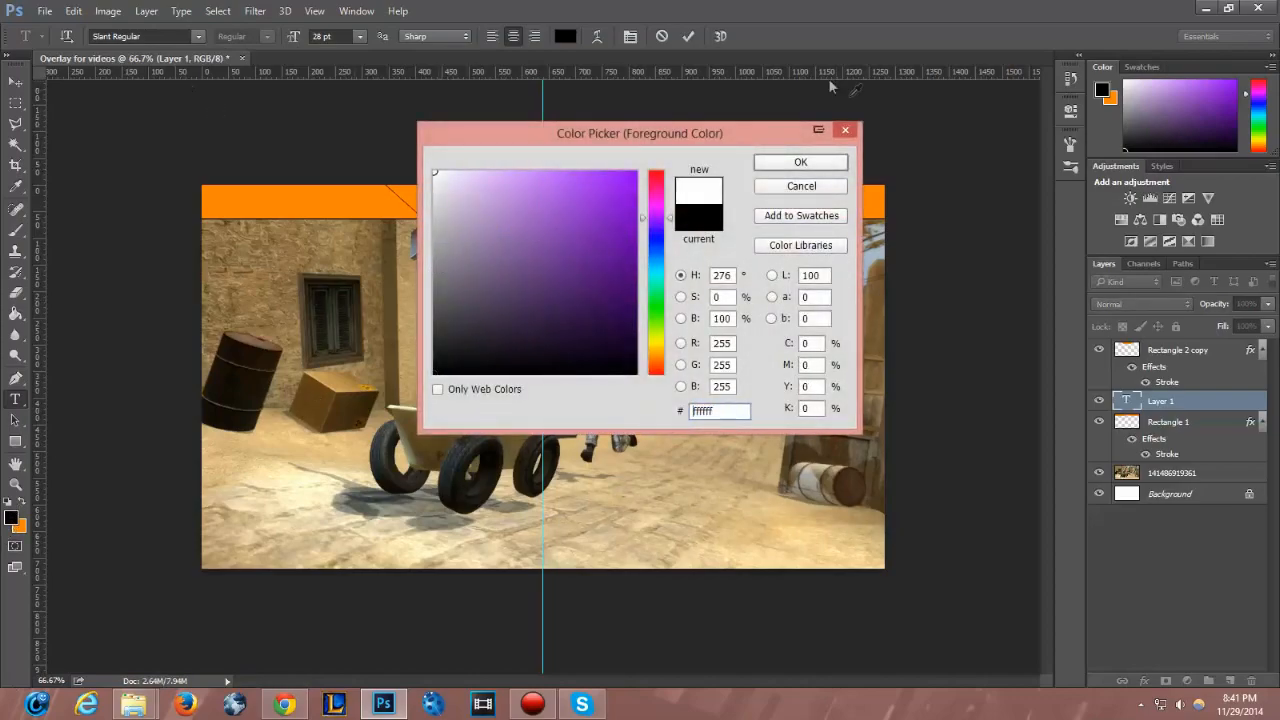
left_click(800, 161)
left_click_drag(1167, 410, 1162, 350)
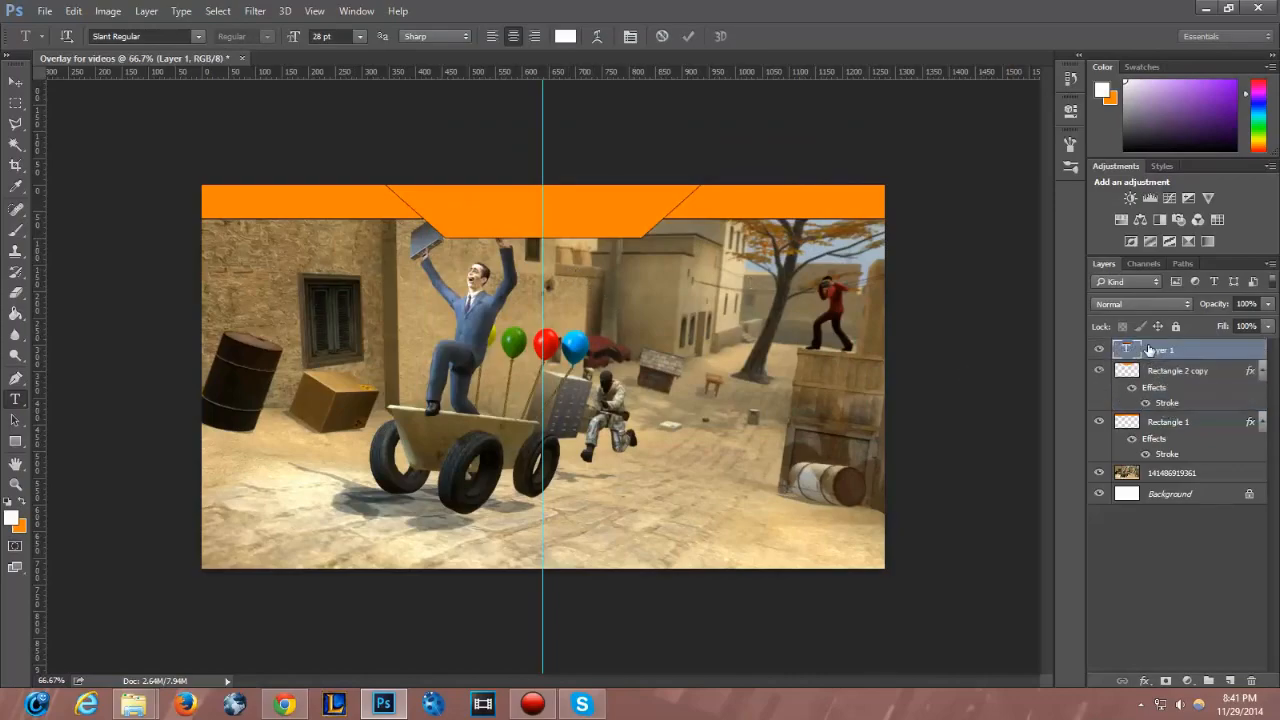
- Add a new horizontal text reading "TEXT HERE" in the orange centre section
left_click(474, 208)
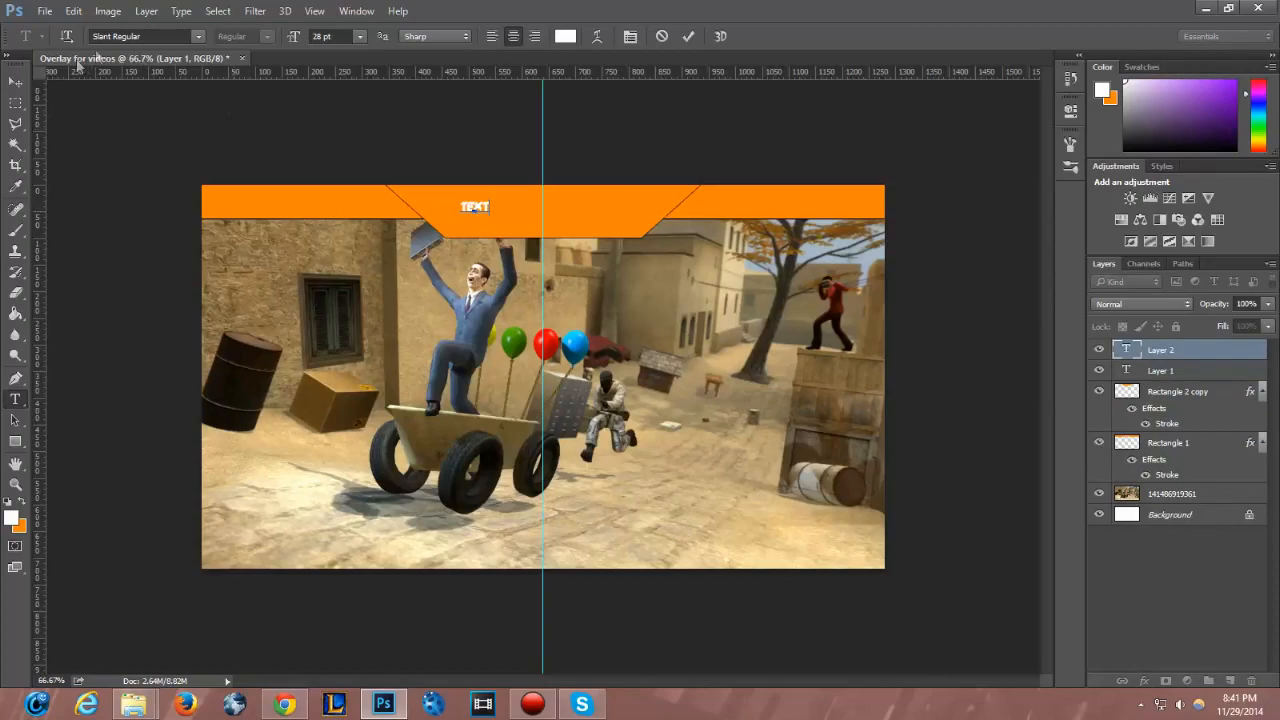
left_click_drag(460, 210, 457, 211)
left_click(488, 210)
type("HERE")
key("BackSpace")
key("BackSpace")
key("BackSpace")
type("ERE")
- Enlarge the whole "TEXT HERE" title to 63 pt
left_click_drag(508, 207, 444, 205)
left_click(318, 37)
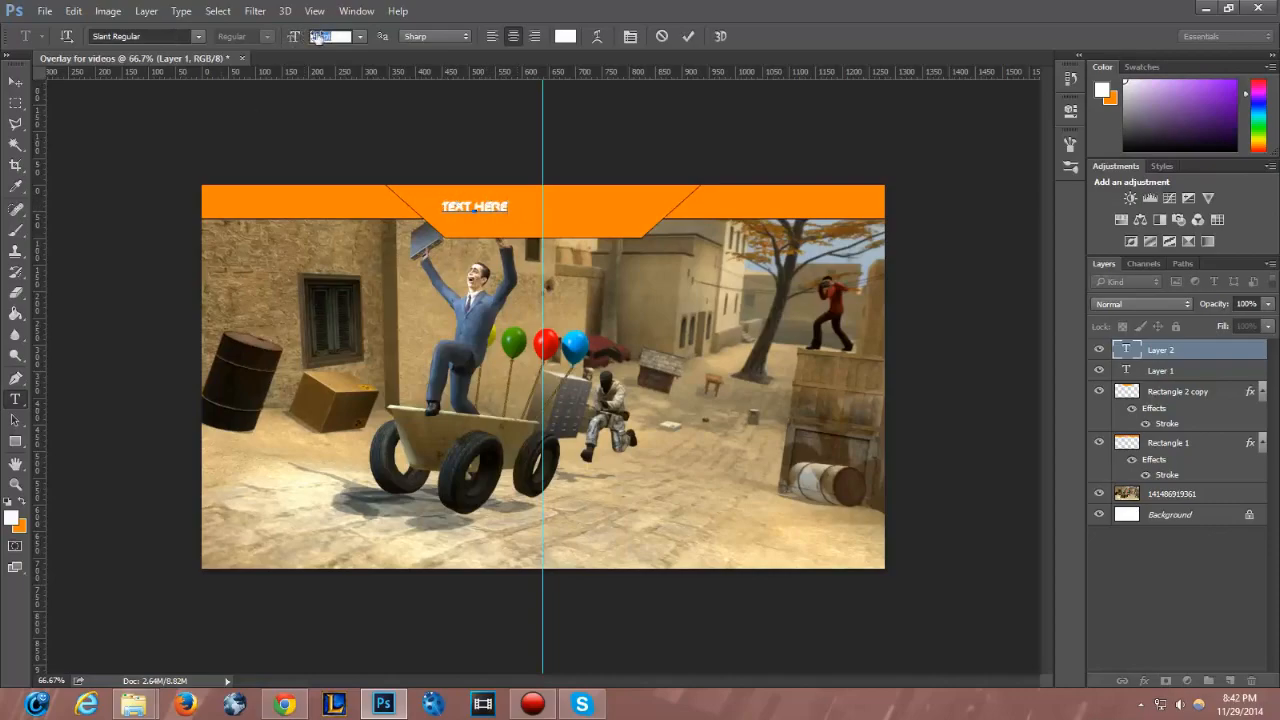
type("45")
key("Return")
key("ctrl+a")
left_click_drag(302, 46, 330, 42)
- Commit the "TEXT HERE" title and centre it on the vertical guide within the orange centre section
left_click_drag(564, 265, 617, 277)
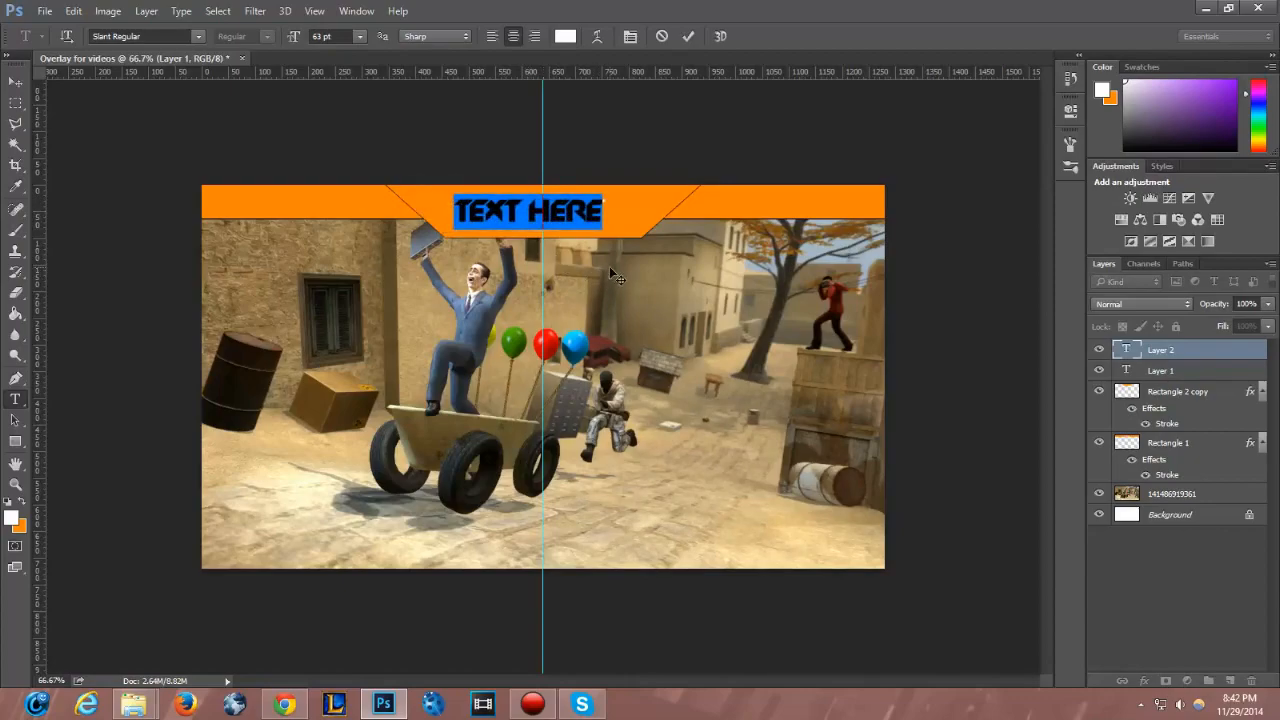
mouse_move(610, 268)
left_mouse_down()
mouse_move(620, 262)
mouse_move(620, 297)
mouse_move(628, 281)
left_mouse_up()
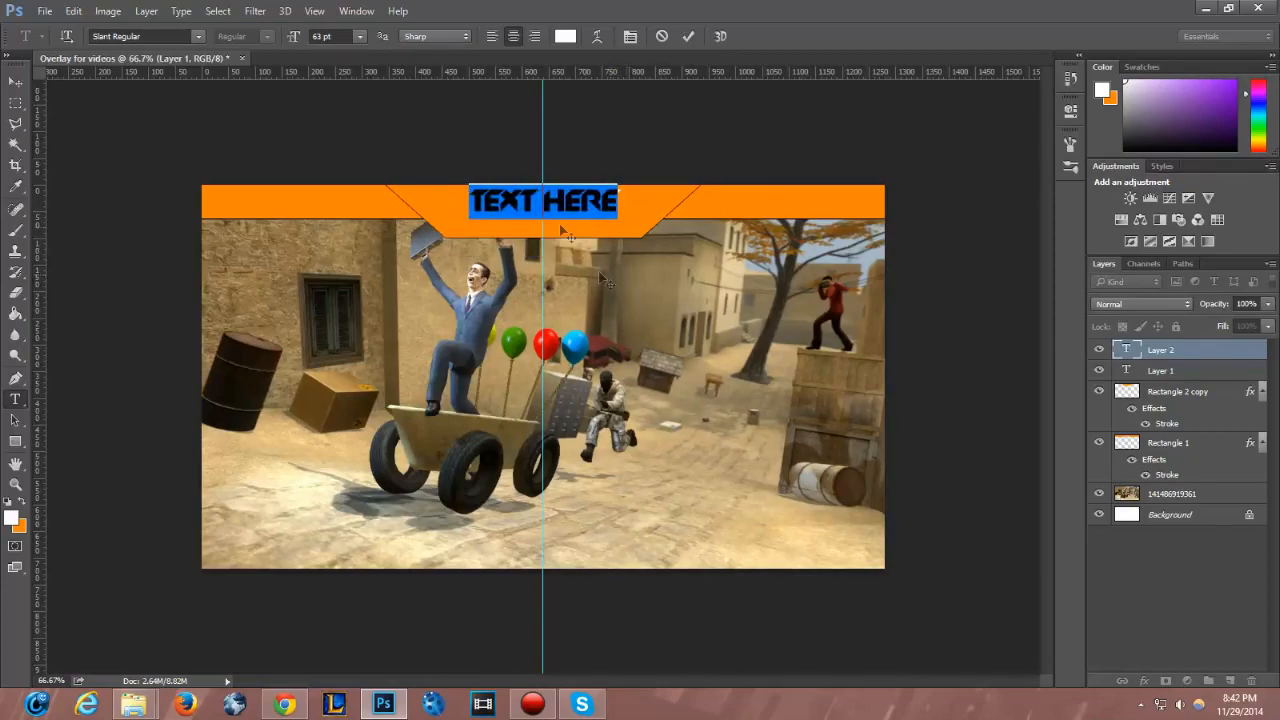
left_click(544, 195)
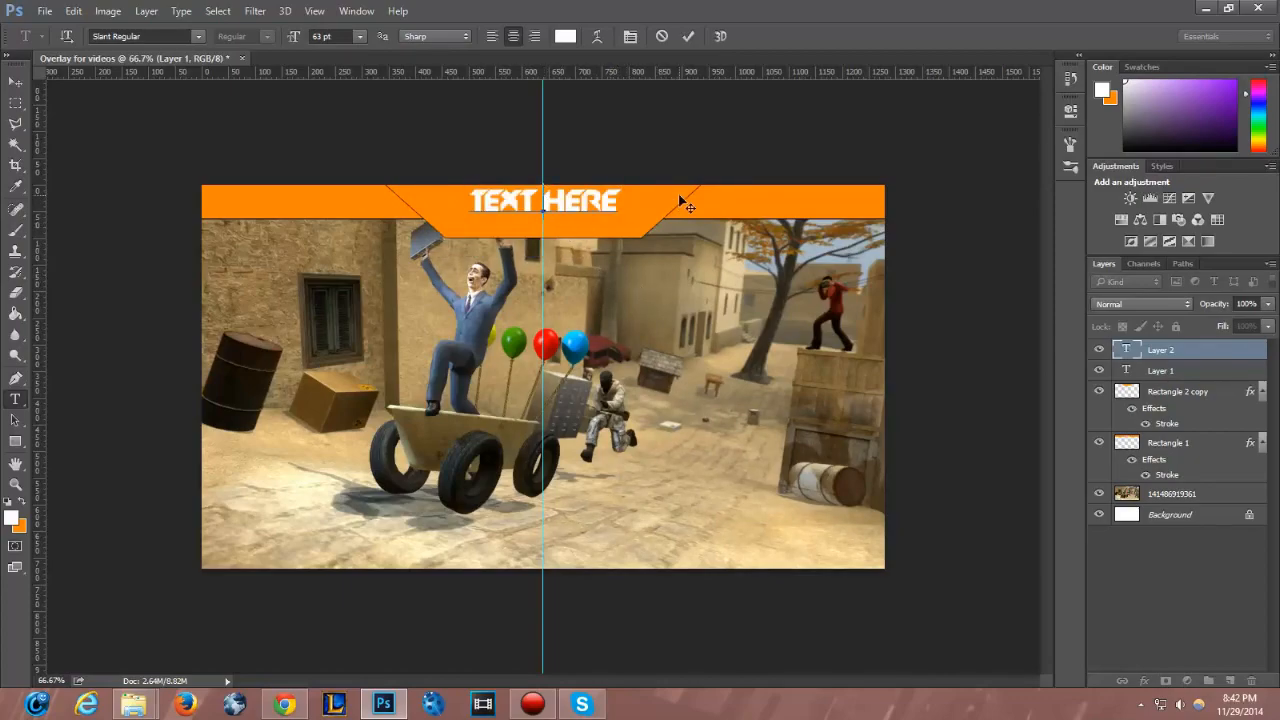
left_click(15, 80)
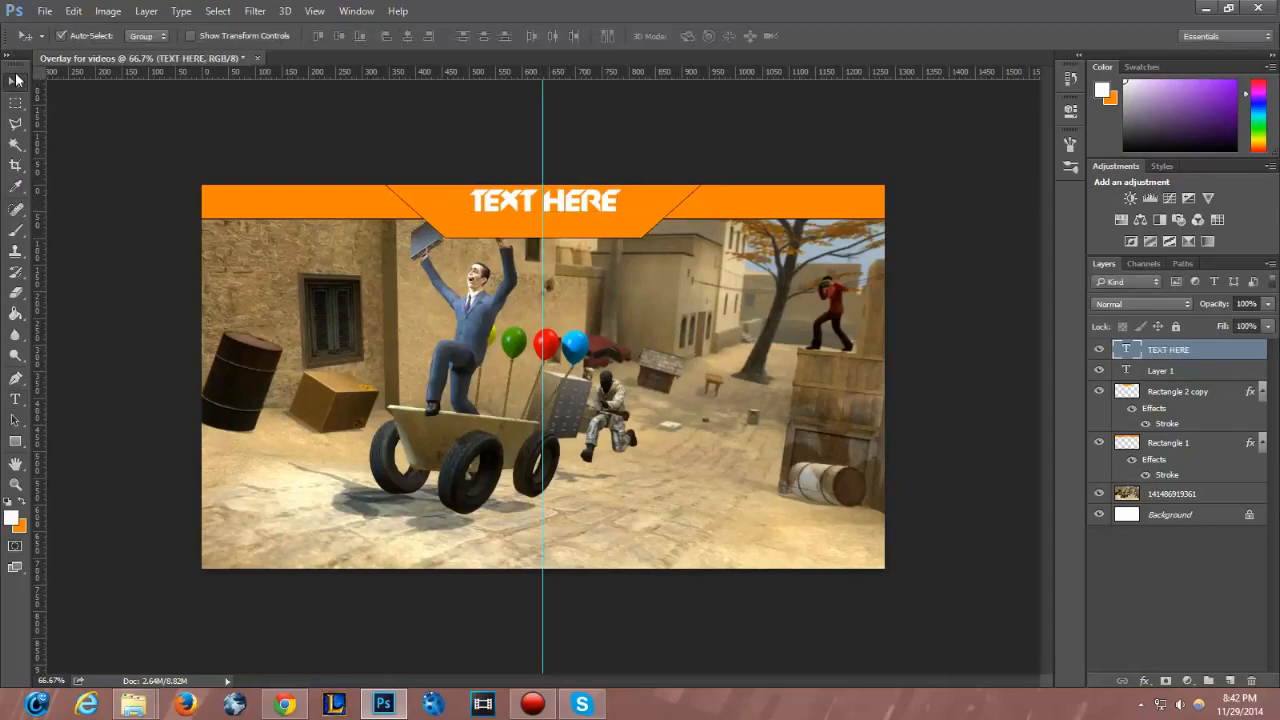
left_click_drag(558, 202, 555, 212)
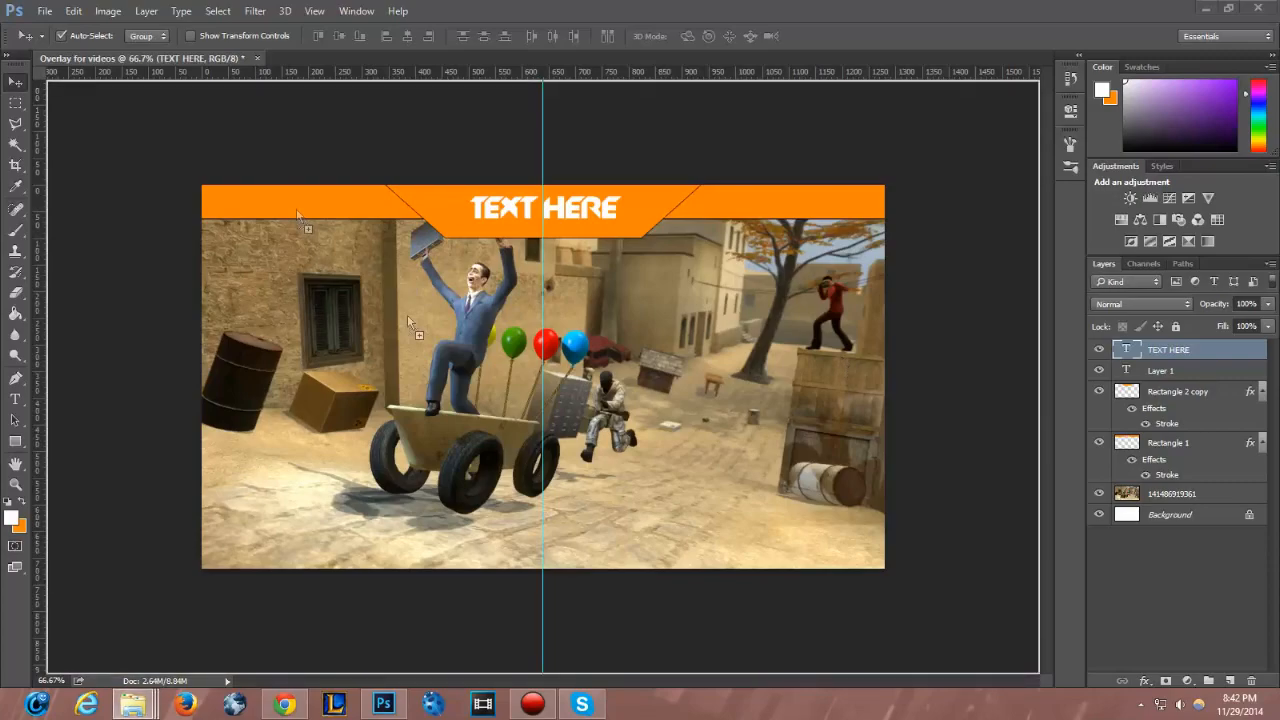
- Insert the twitter_logo image and scale it to 10.74% in the top-left corner of the canvas
left_click_drag(544, 318, 544, 318)
left_click_drag(686, 516, 229, 213)
left_click(218, 205)
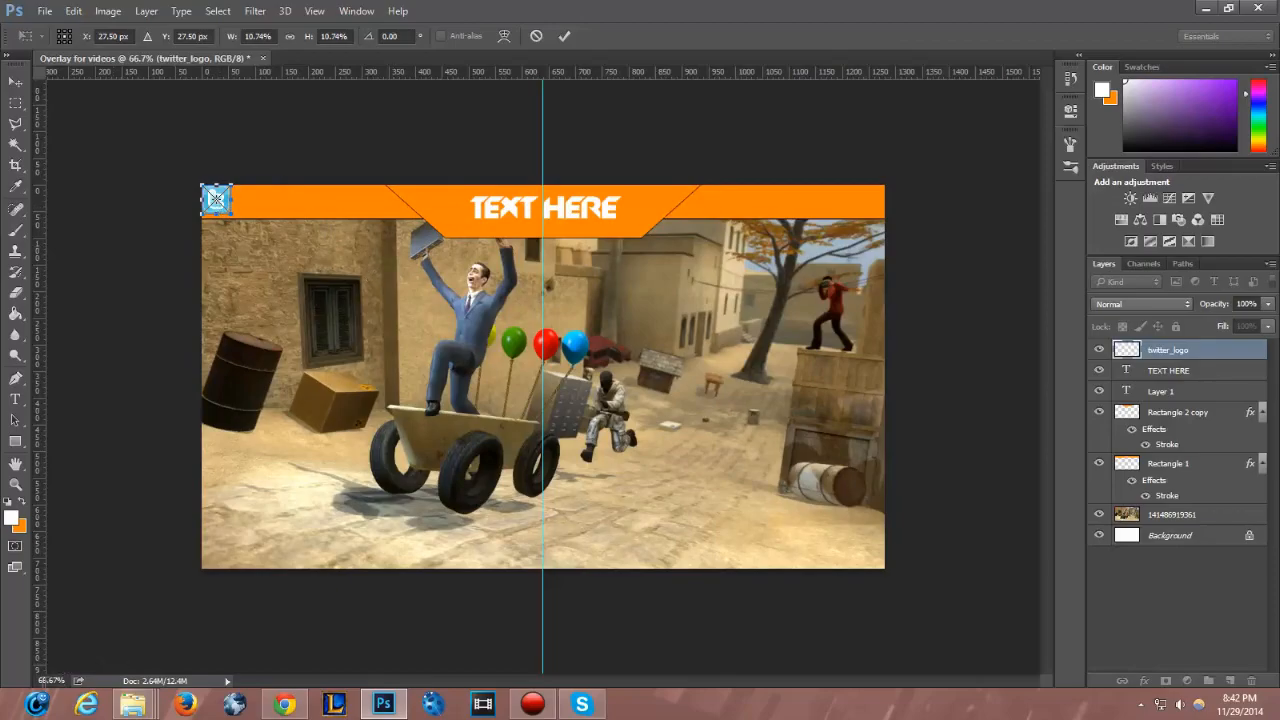
- Move the Twitter logo to X 60.50 px, Y 31.50 px on the orange bar and commit its placement
scroll(544, 378, "up", 4)
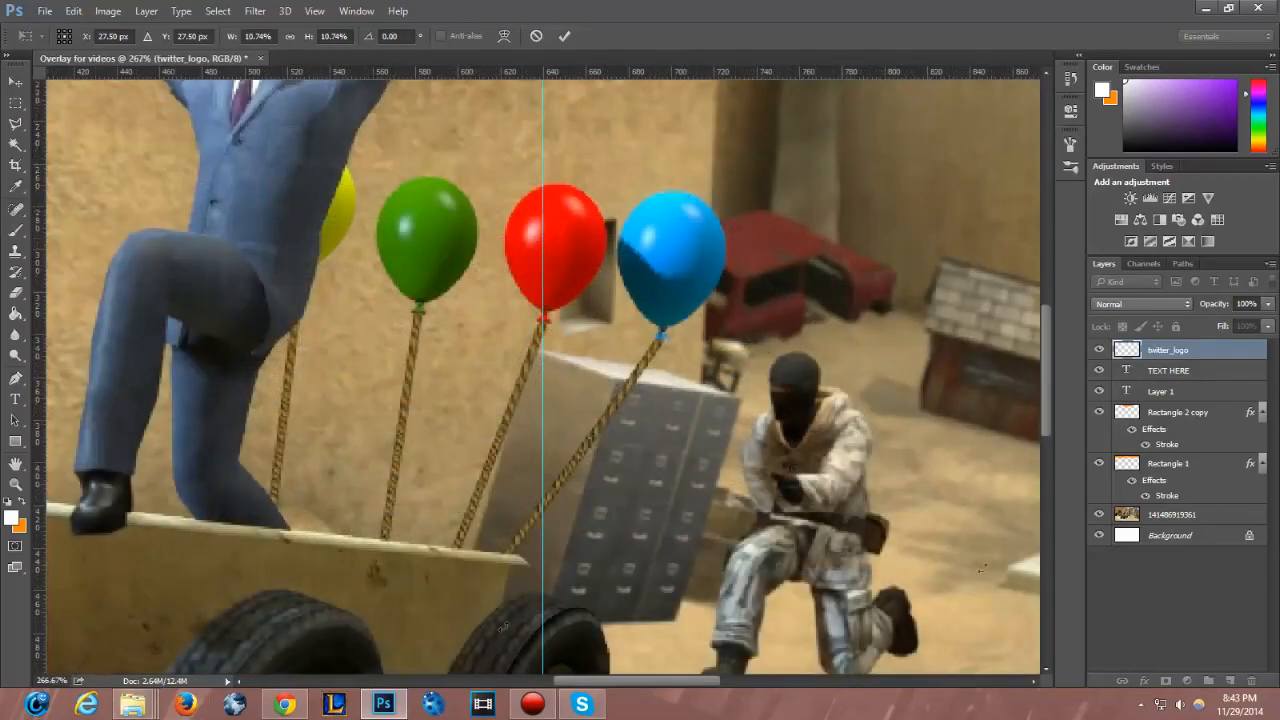
left_click_drag(1050, 388, 1033, 230)
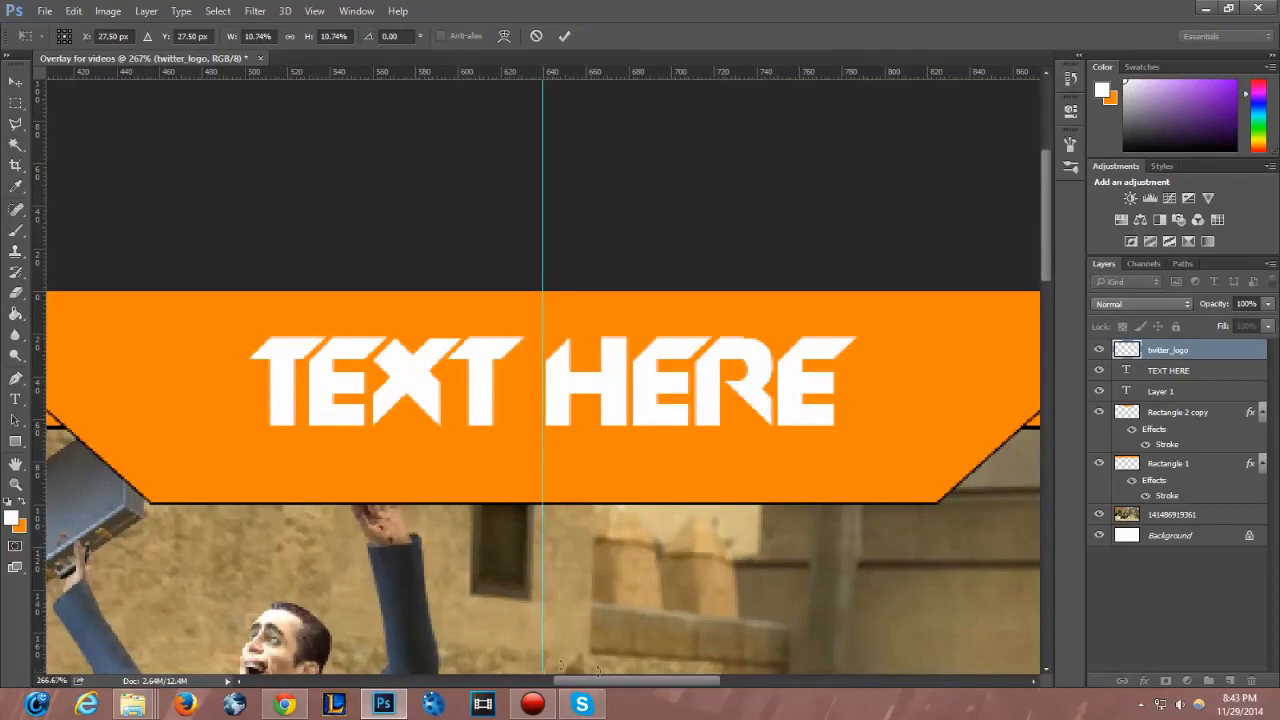
left_click_drag(605, 684, 424, 655)
left_click_drag(306, 355, 377, 358)
left_click(15, 398)
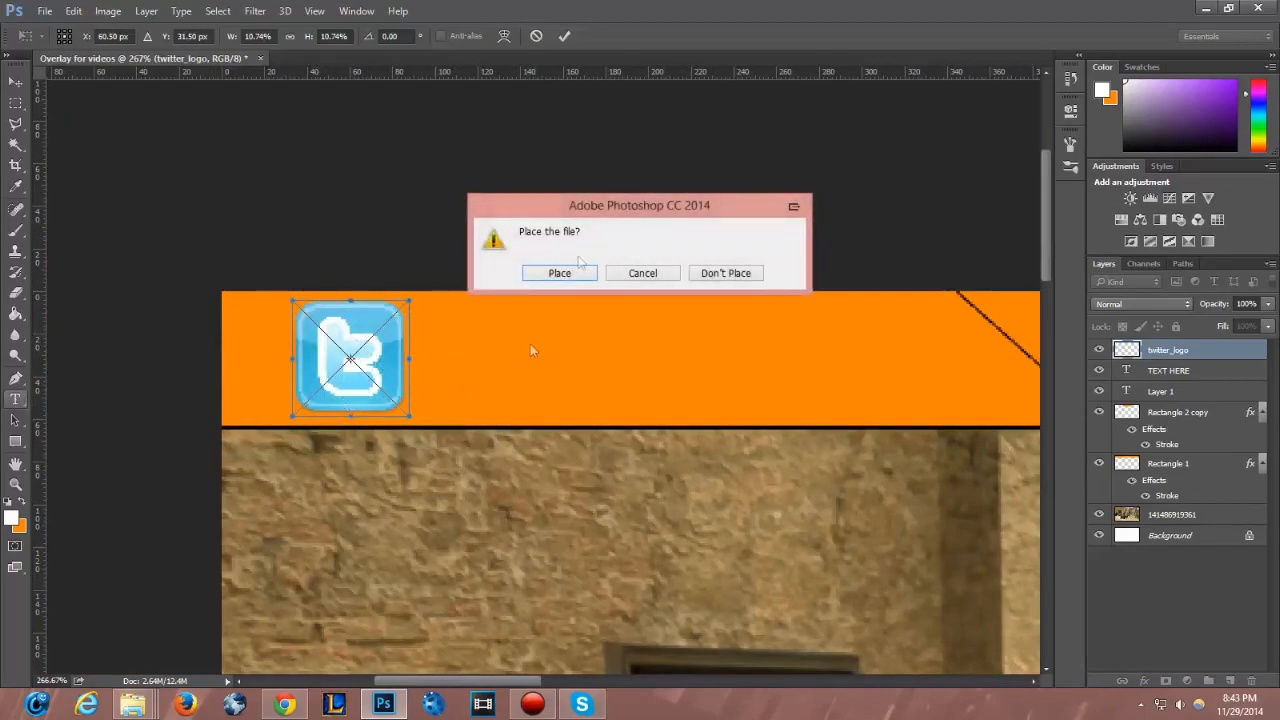
left_click(559, 273)
left_click(474, 363)
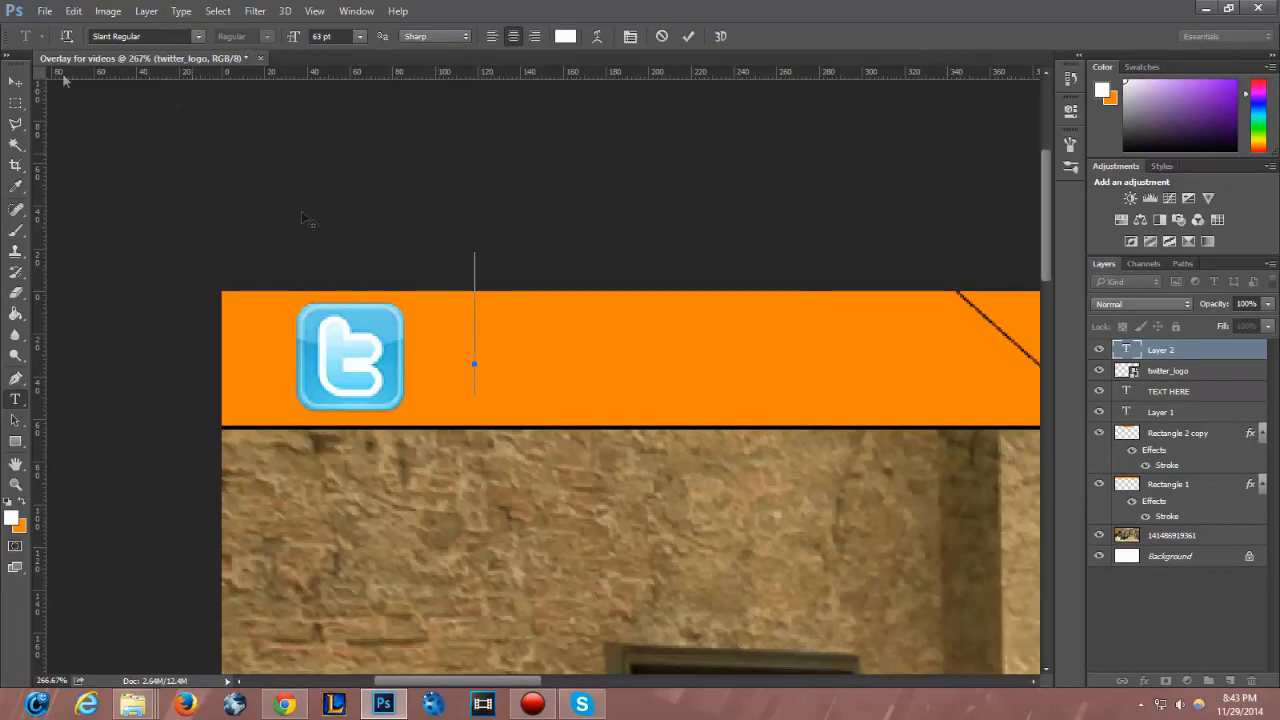
left_click_drag(297, 37, 200, 49)
type("@Your_Twitter")
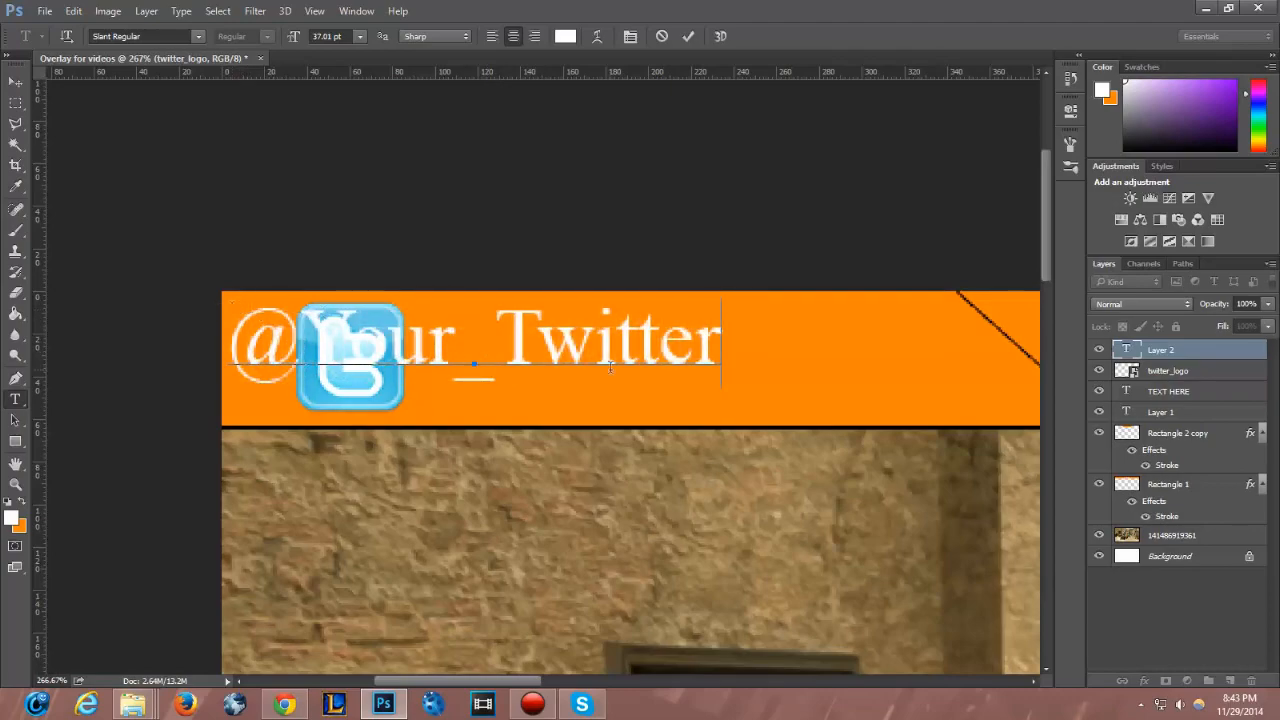
left_click_drag(720, 365, 210, 300)
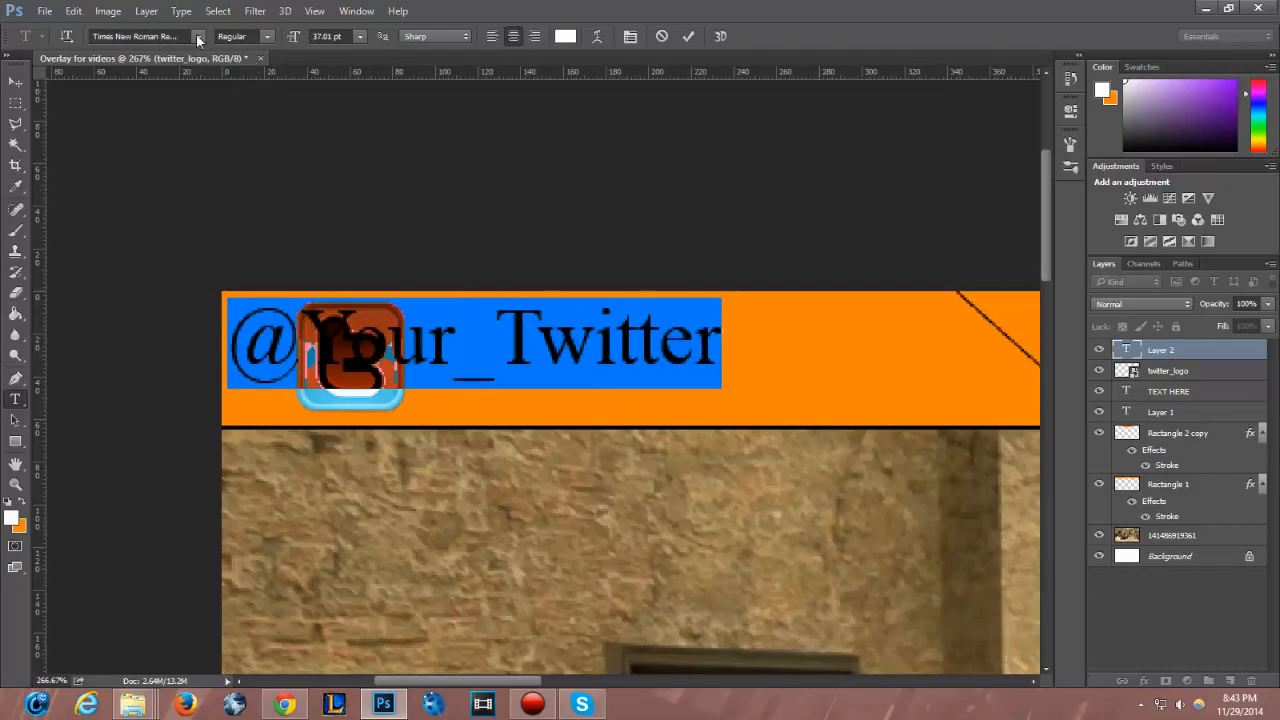
left_click(199, 37)
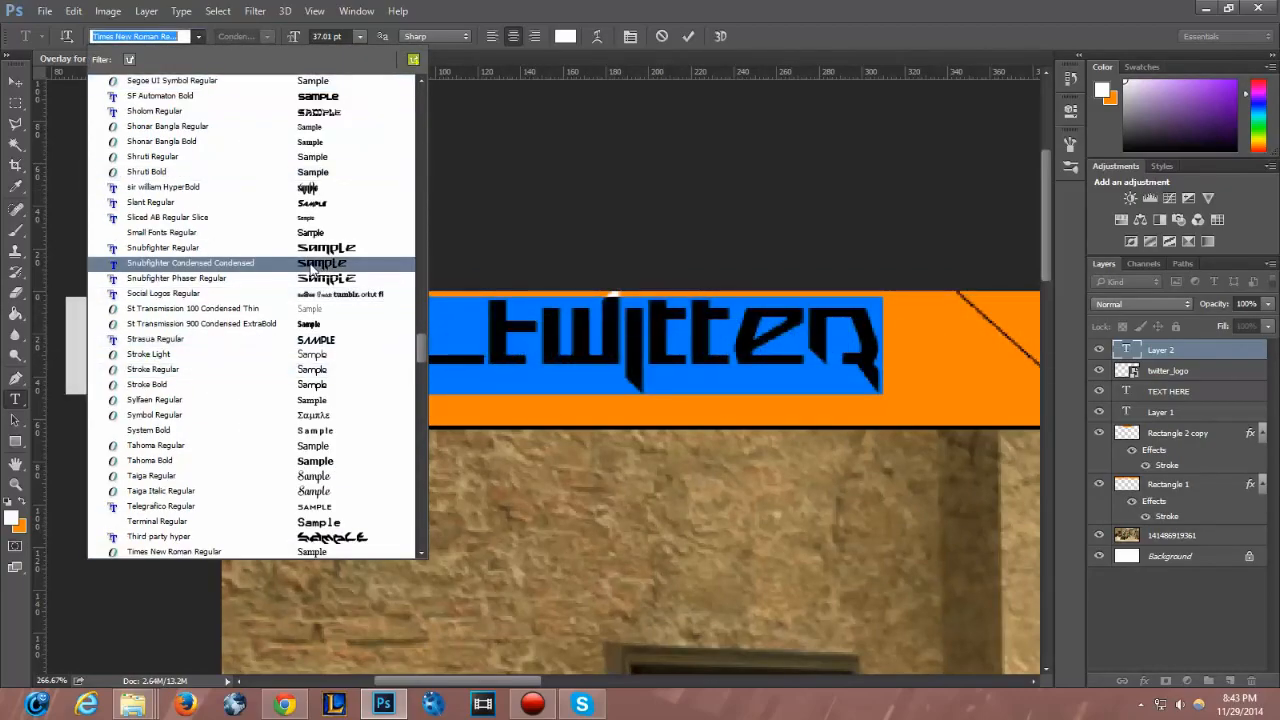
left_click(327, 342)
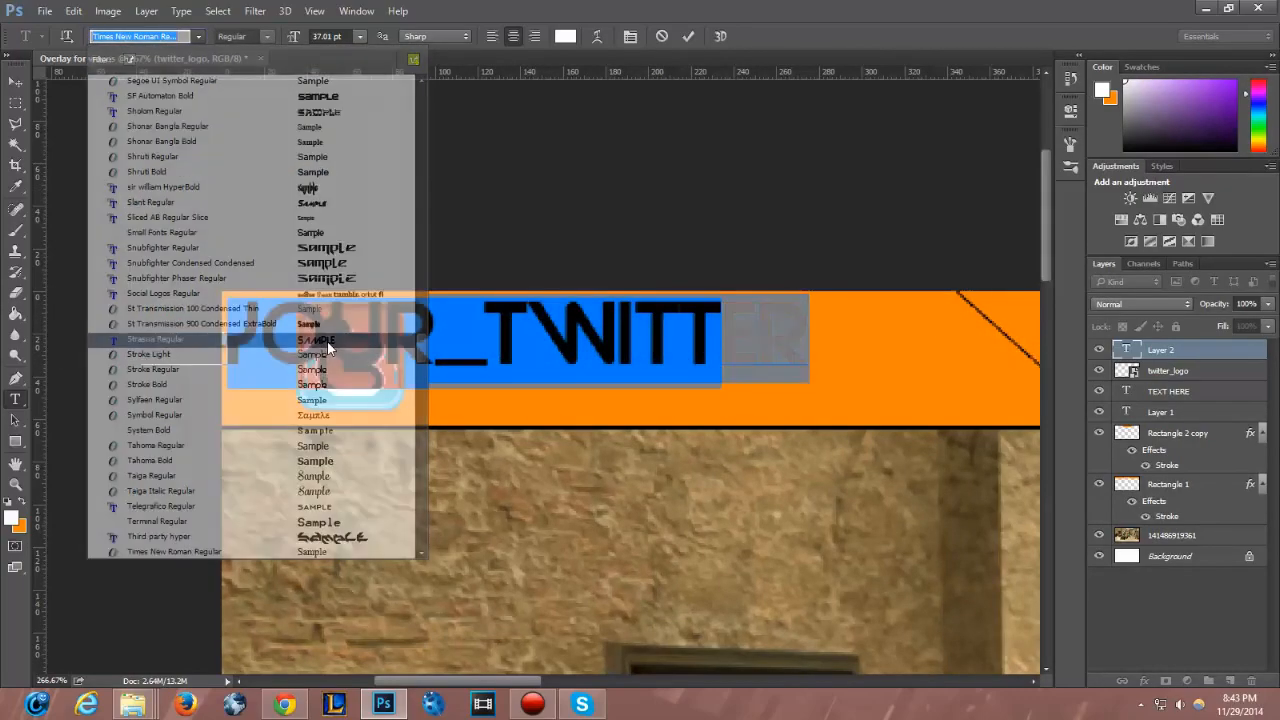
left_click(293, 37)
left_click_drag(268, 42, 285, 43)
left_click_drag(565, 408, 700, 425)
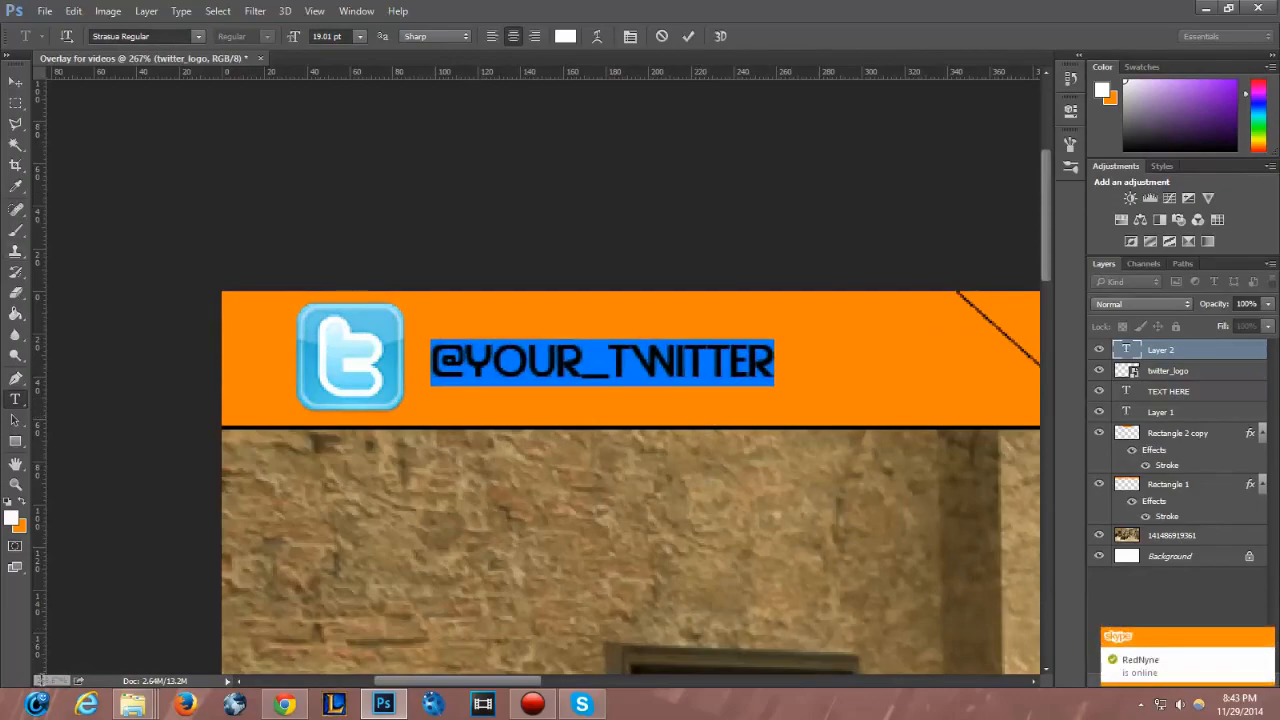
left_click(82, 676)
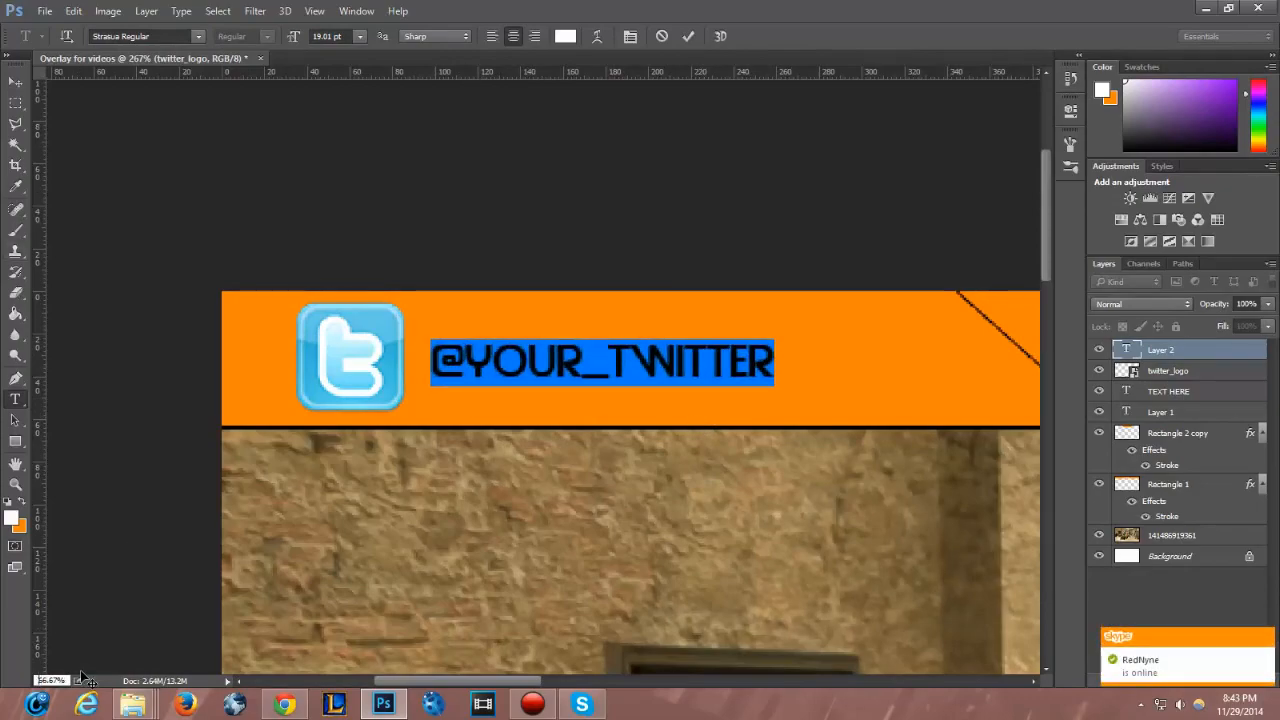
type("66.67")
key("Return")
left_click(318, 200)
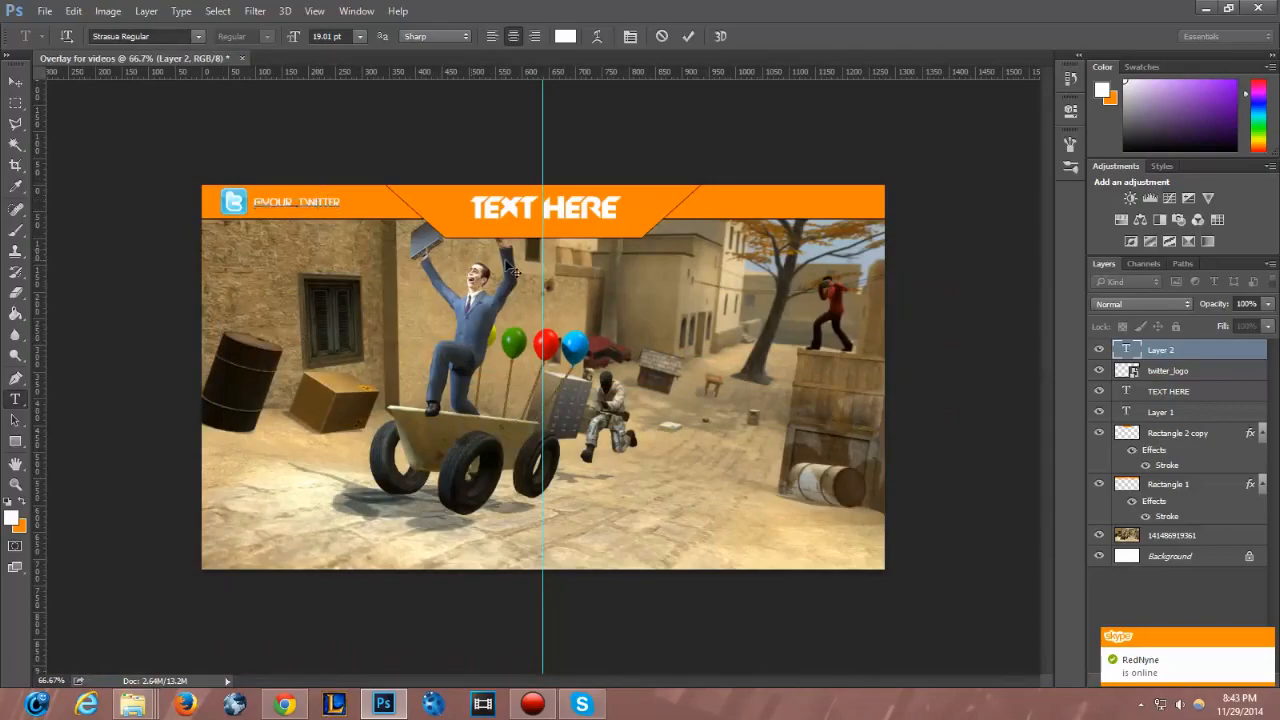
left_click(15, 81)
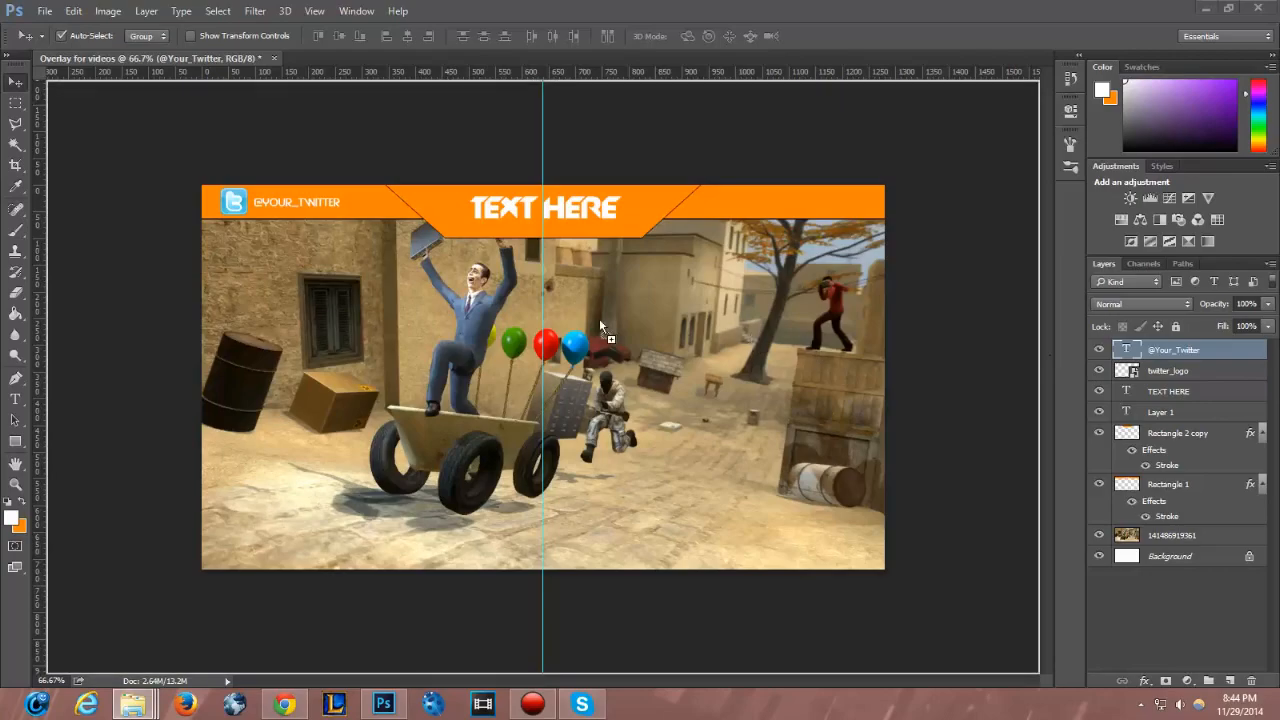
- Place the maxresdefault image with the Freedom! logo, scaled to about 75%, over the game image
left_click_drag(599, 318, 604, 317)
left_click_drag(880, 572, 762, 541)
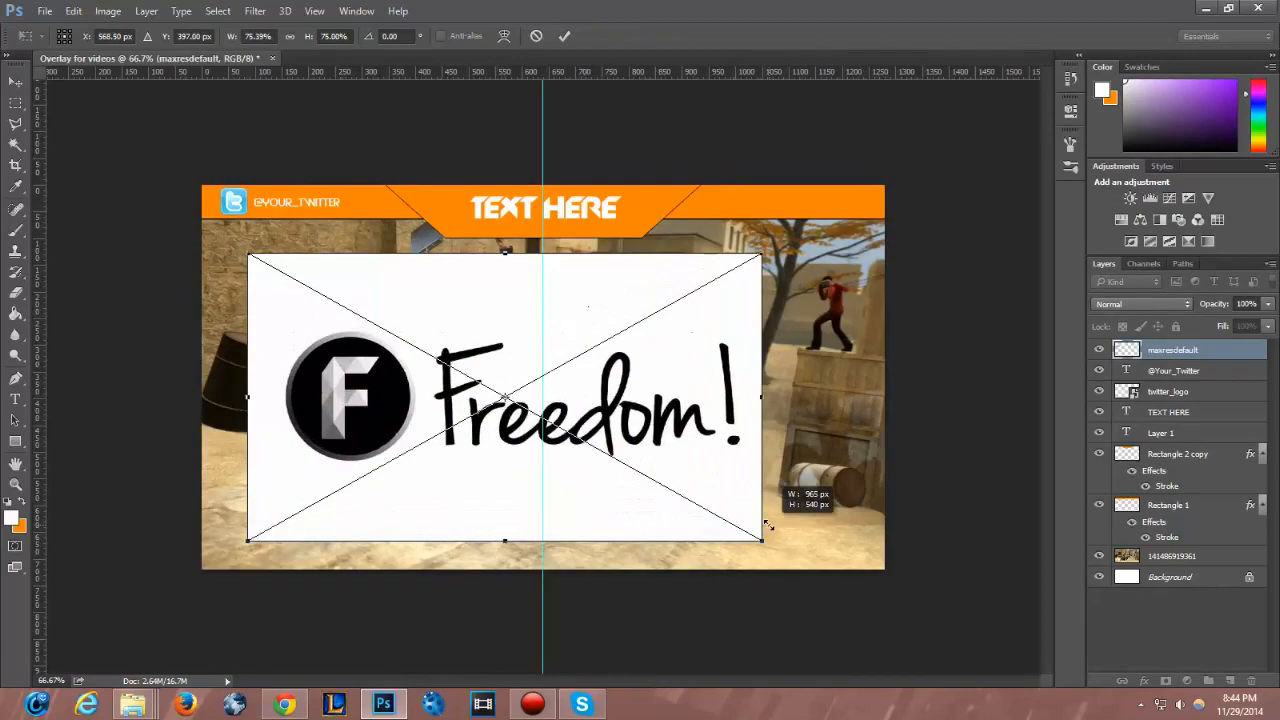
left_click(14, 82)
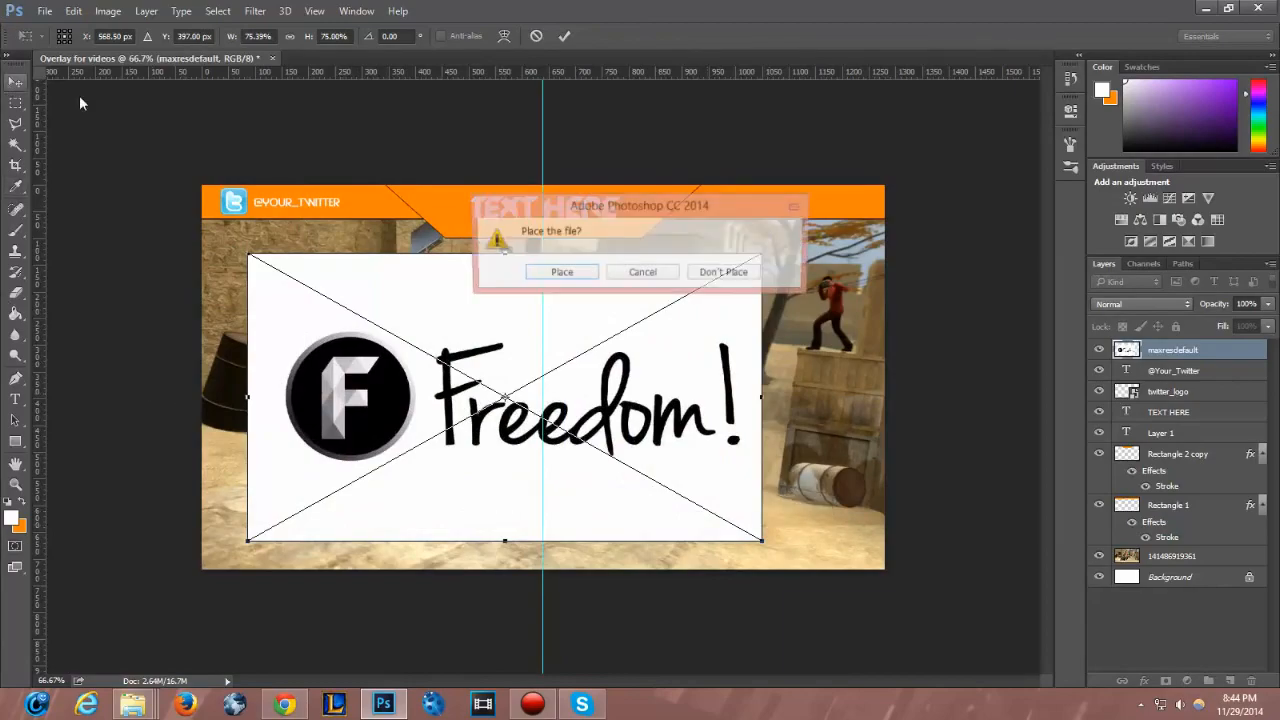
left_click(558, 274)
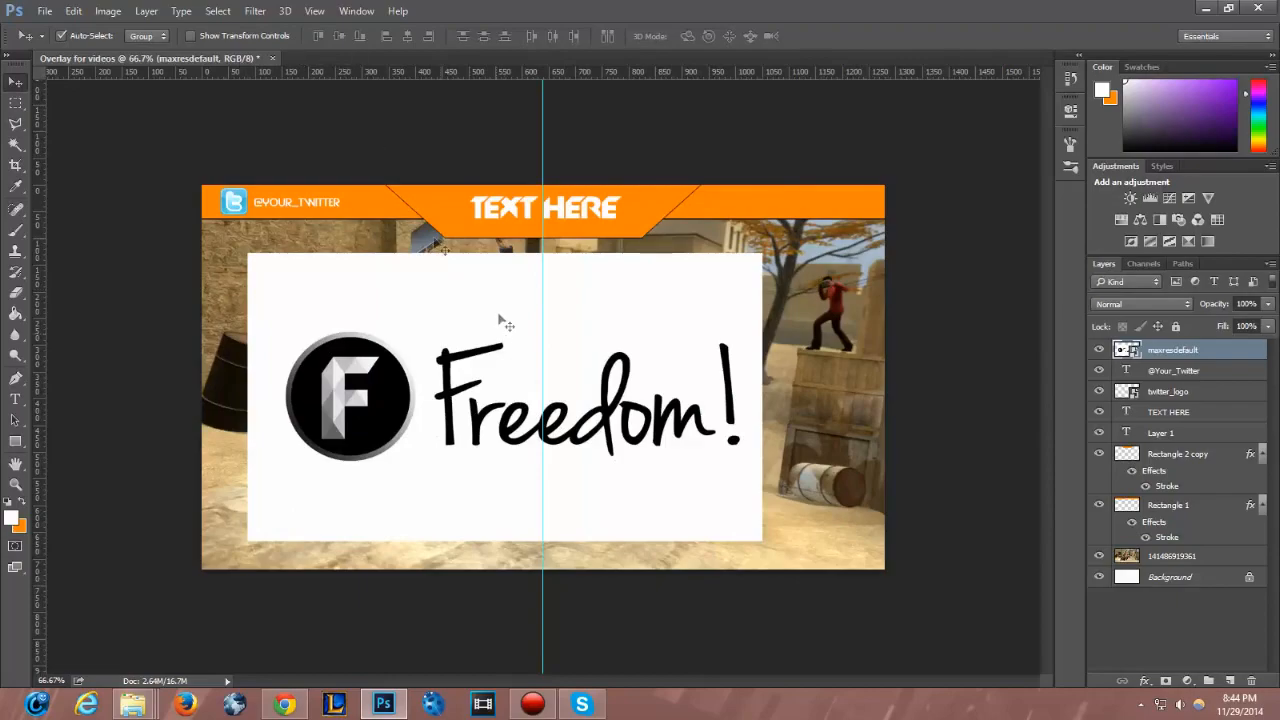
- Rasterize the Freedom! logo layer and remove its white background with the Magic Eraser
left_click(16, 293)
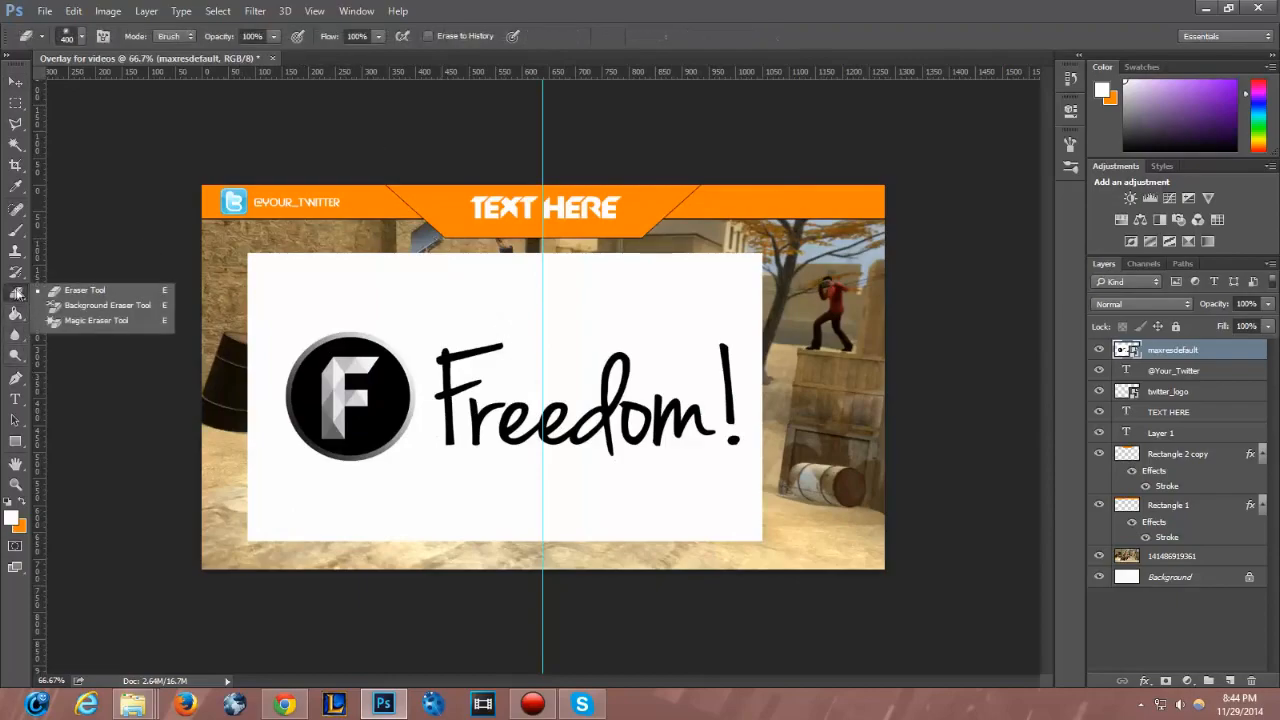
left_click(52, 328)
left_click(440, 314)
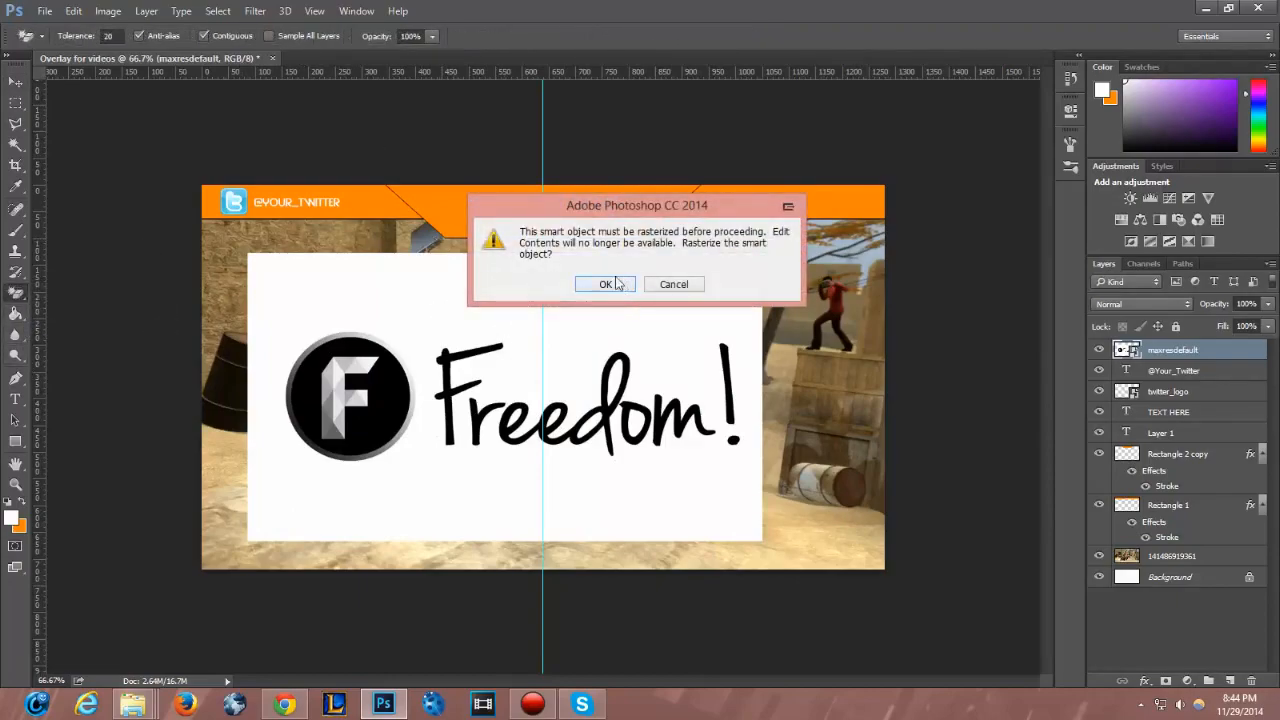
left_click(606, 284)
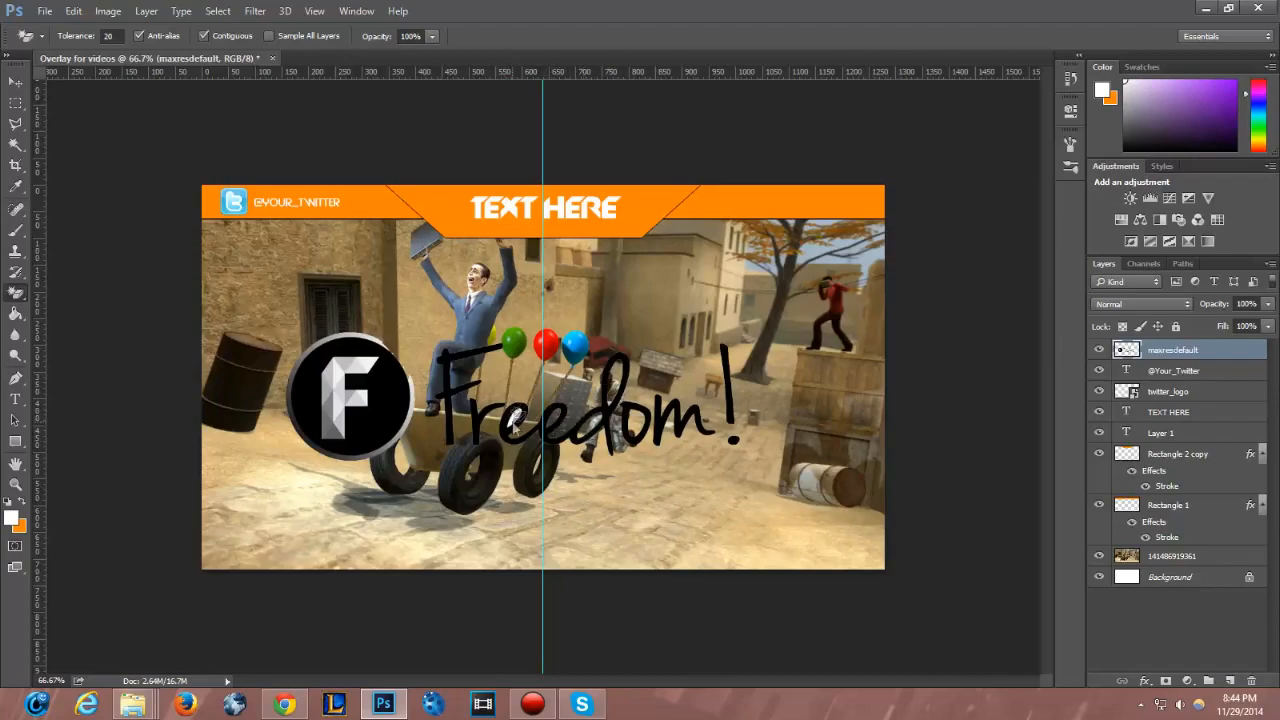
- Scale the Freedom! logo to about 24% with Free Transform, place it at the orange bar's right end and apply the transformation
left_click(15, 81)
left_click(73, 11)
left_click(105, 323)
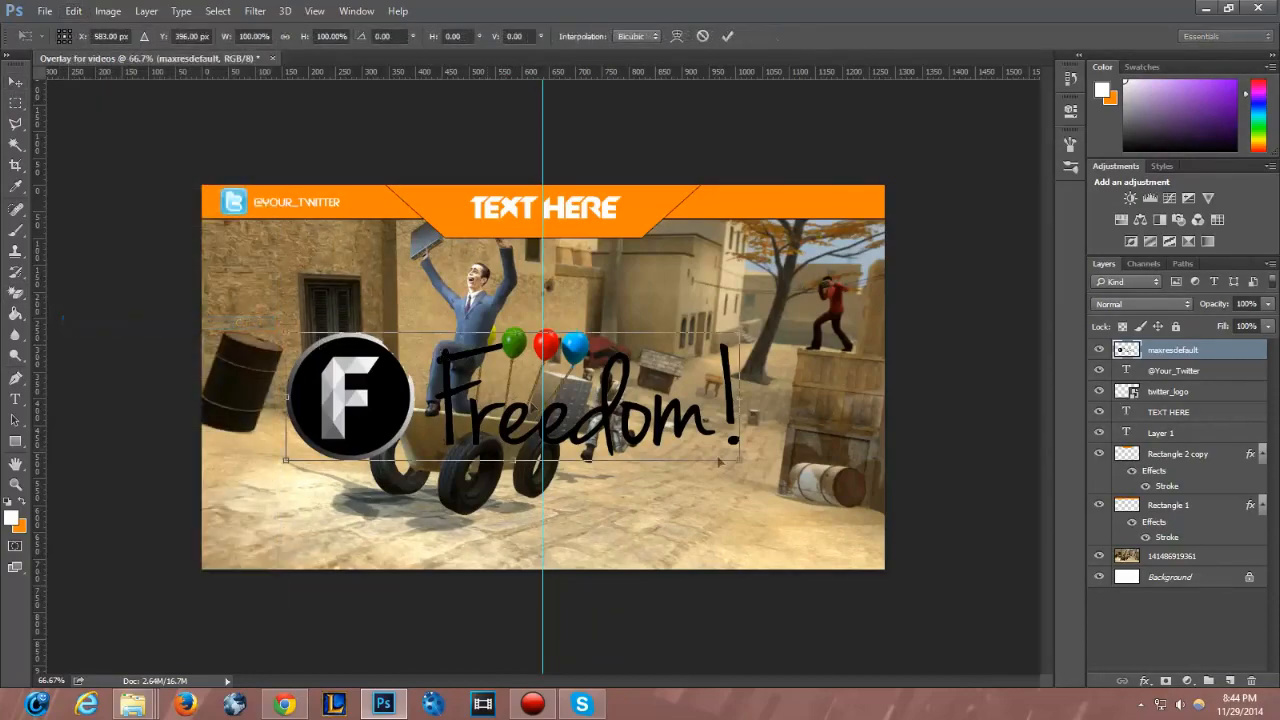
left_click_drag(738, 463, 807, 212)
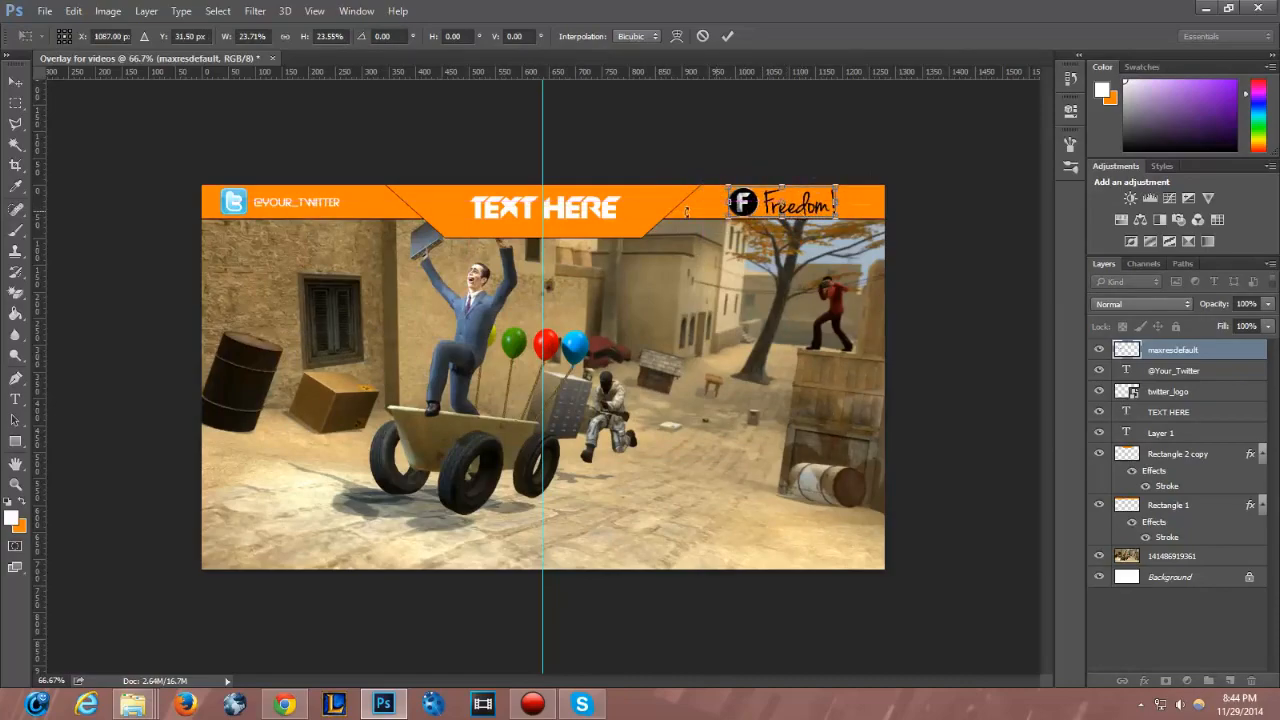
left_click(16, 80)
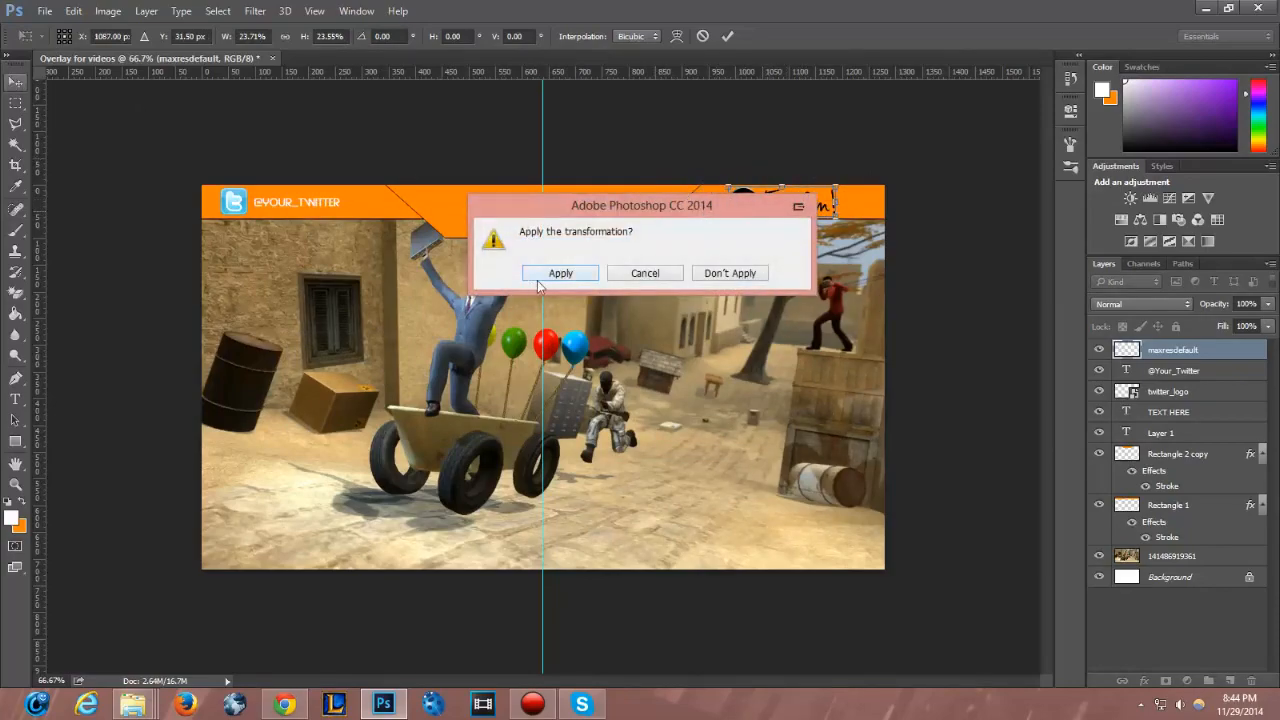
left_click(560, 273)
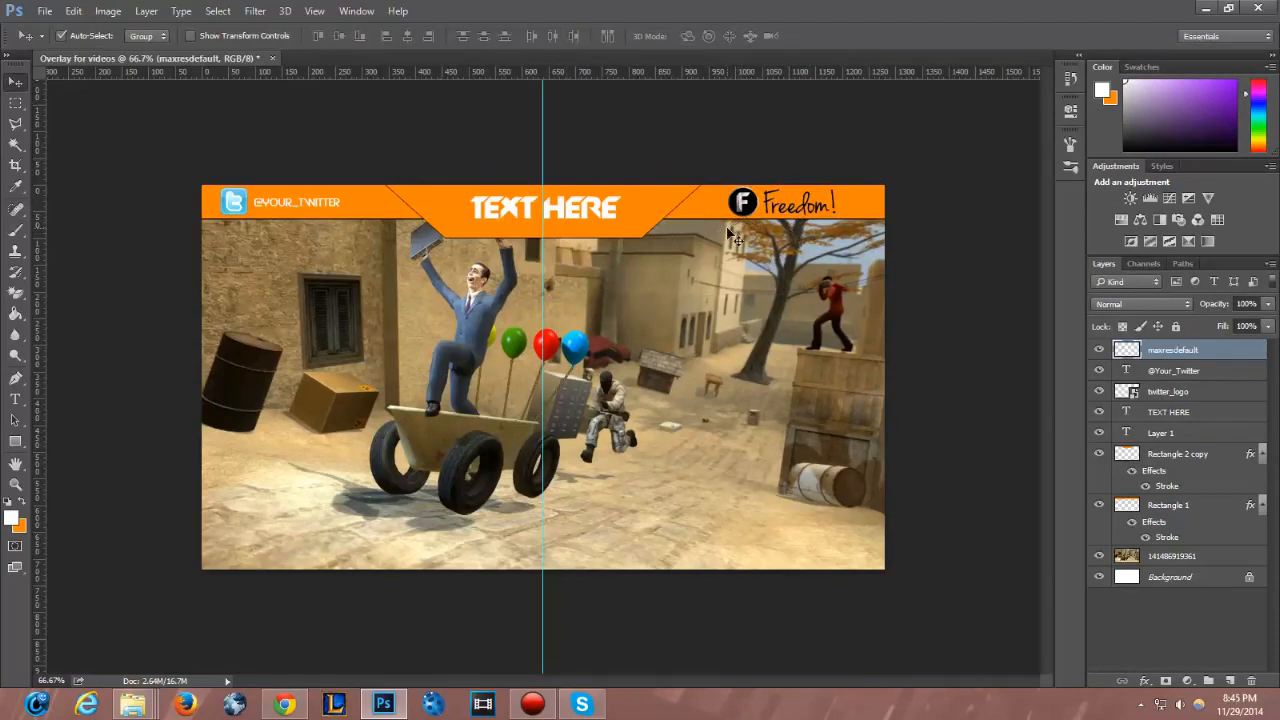
left_click(1200, 370)
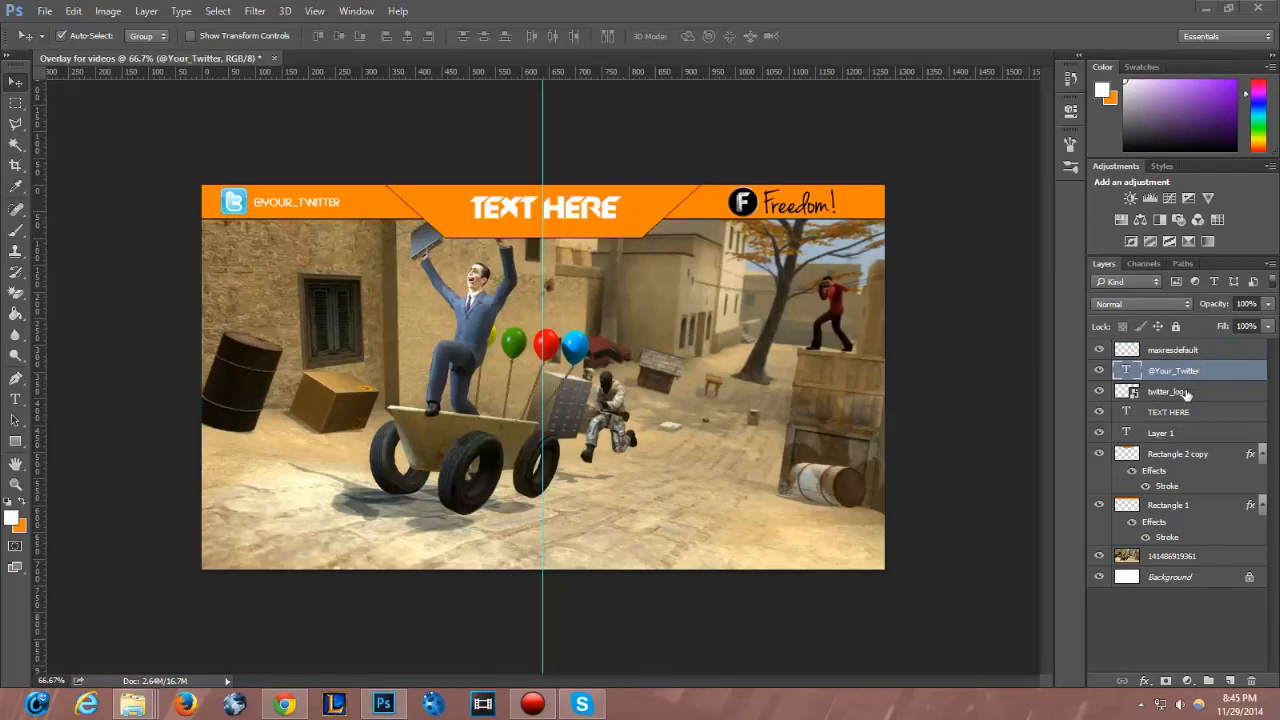
left_click(1184, 392)
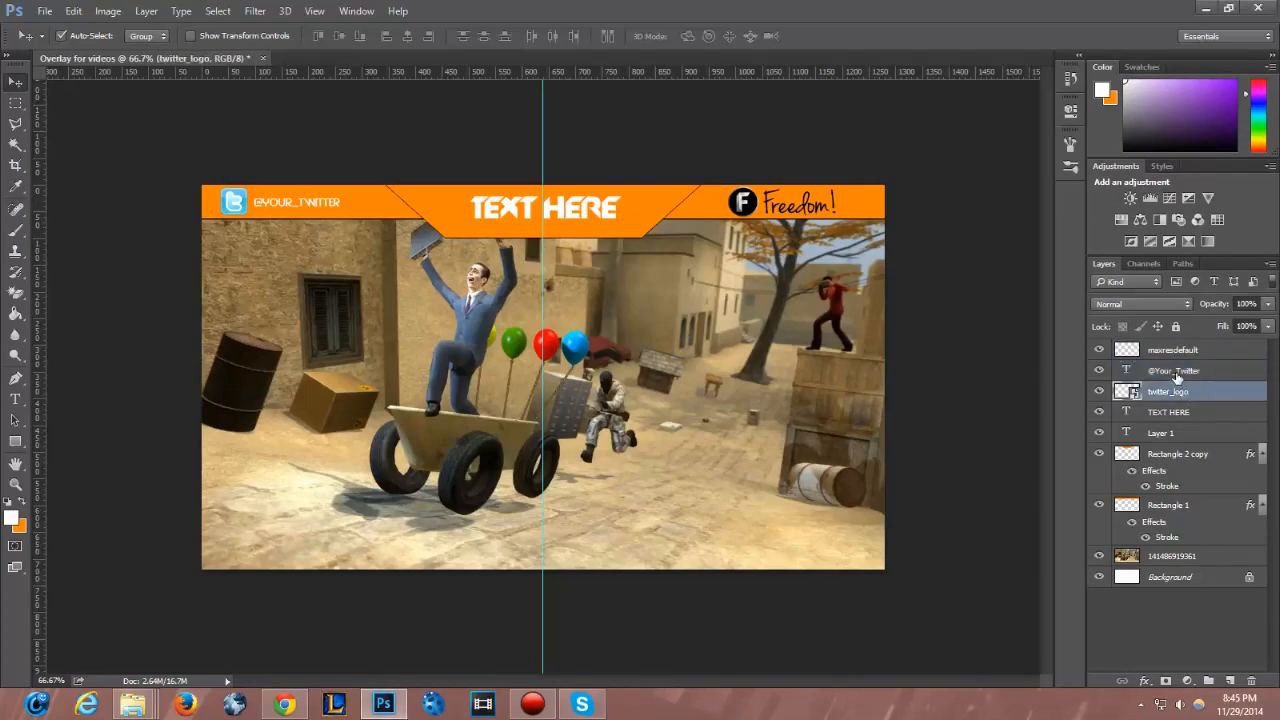
left_click(1177, 372, "ctrl")
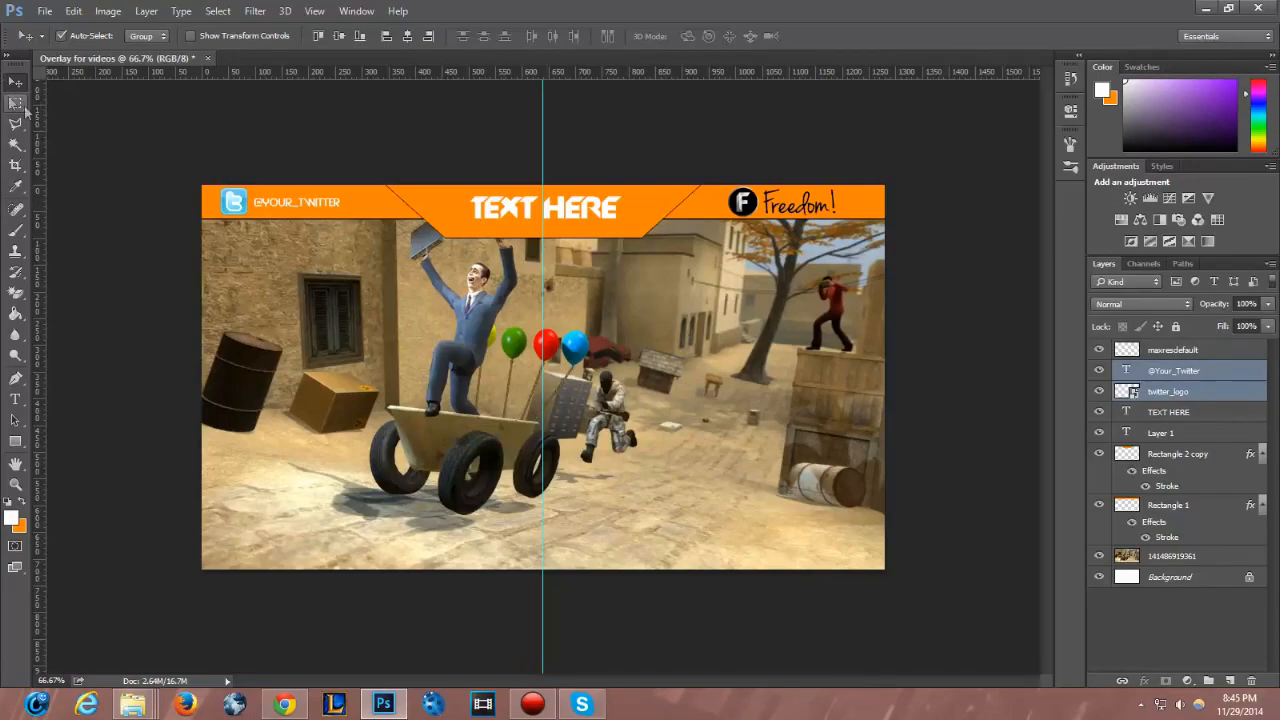
left_click_drag(238, 205, 255, 207)
left_click(255, 207, "shift")
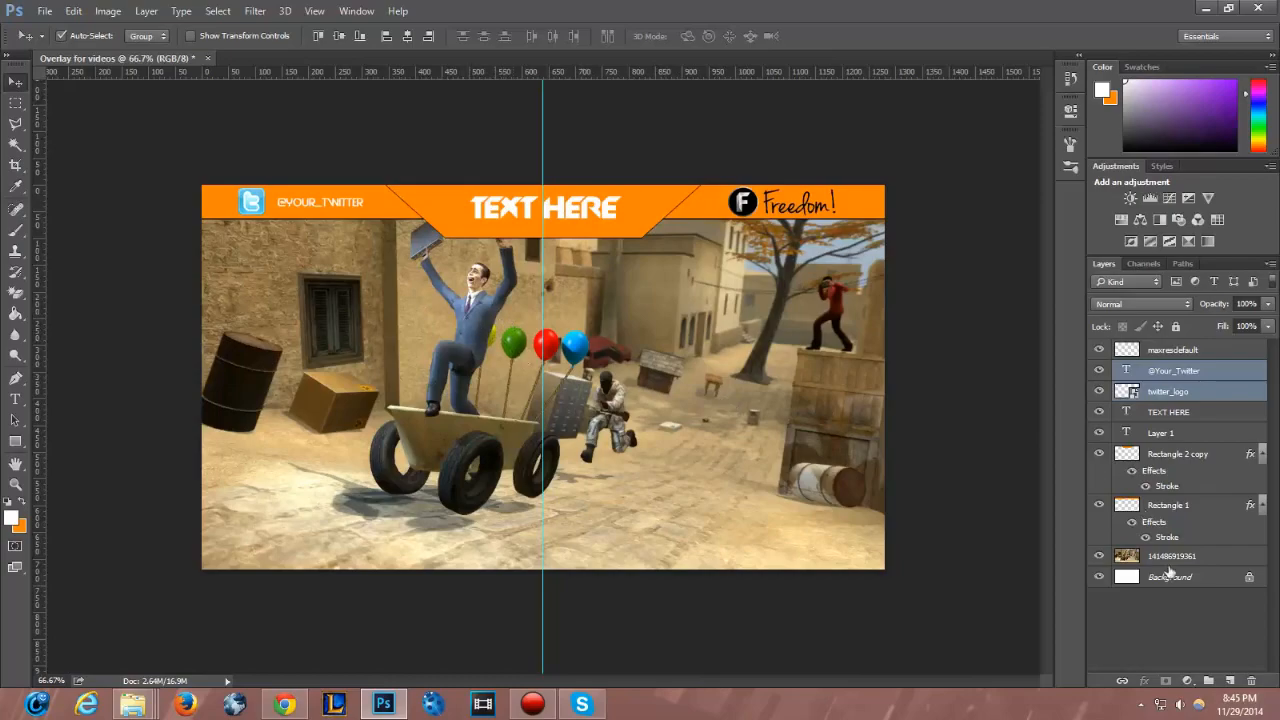
- Delete the game image layer and the white Background layer beneath the overlay, and deselect all layers
left_click(1170, 557)
key("Delete")
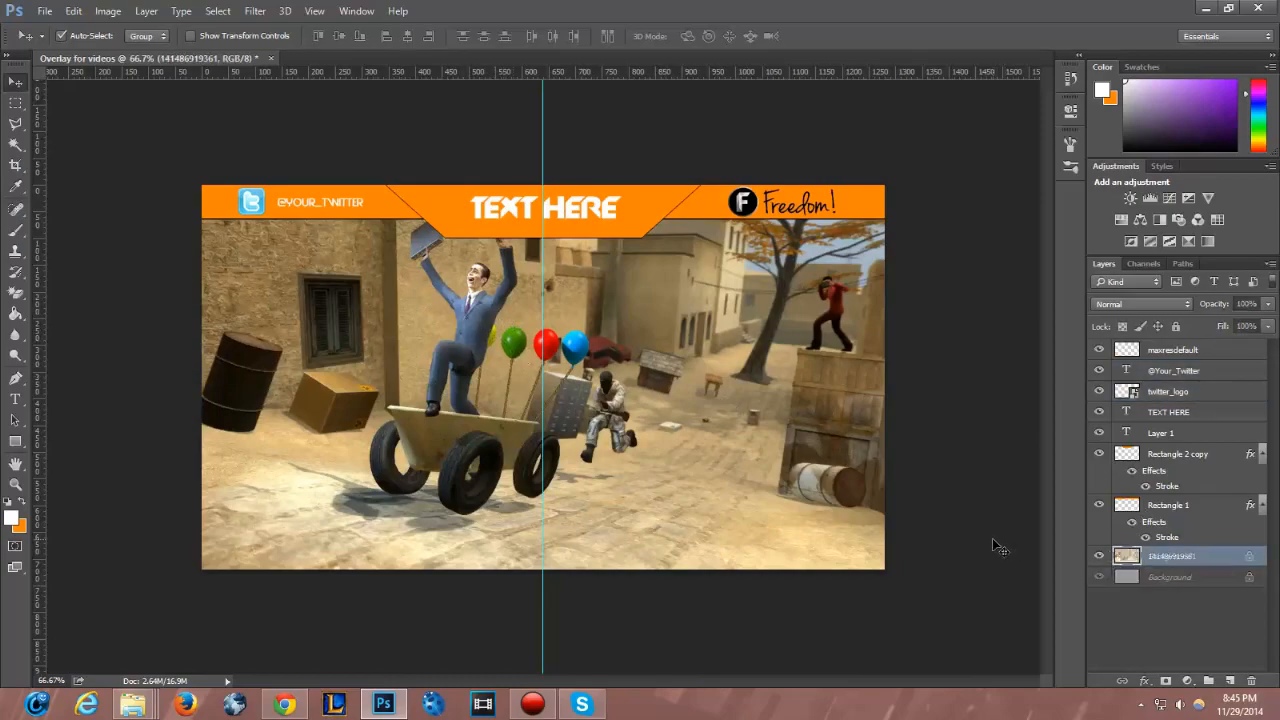
key("Delete")
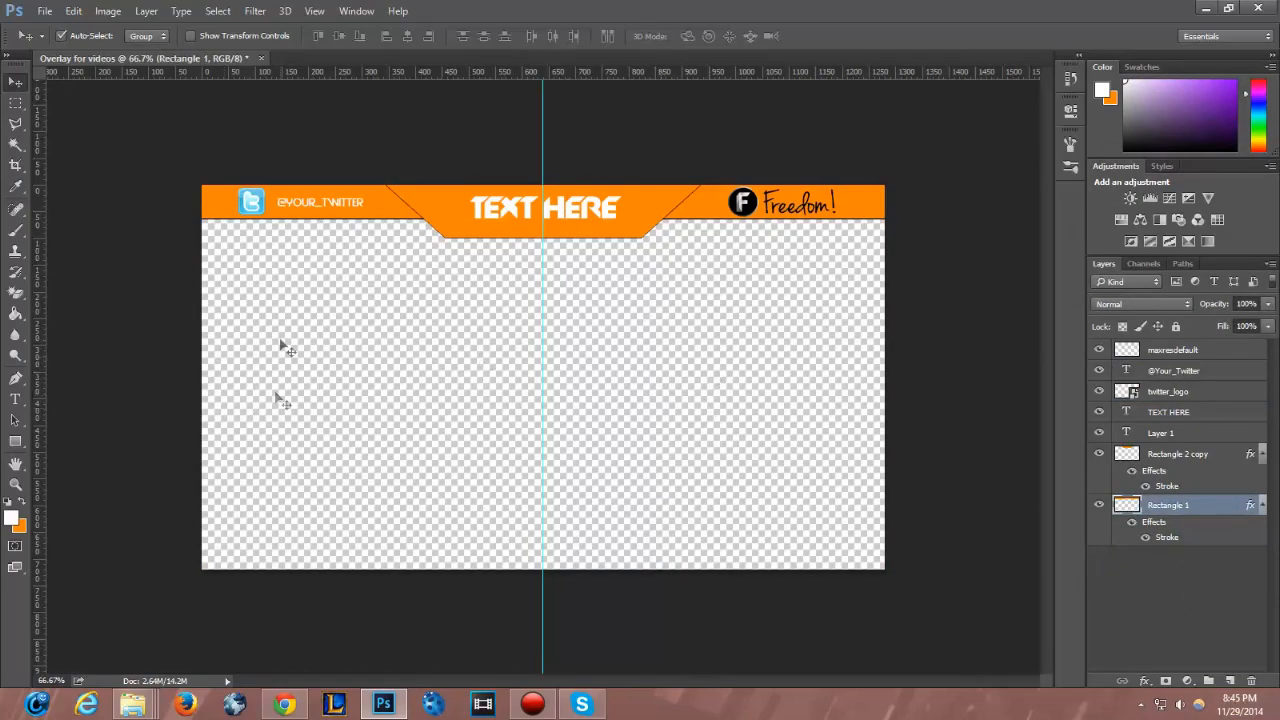
left_click(350, 366)
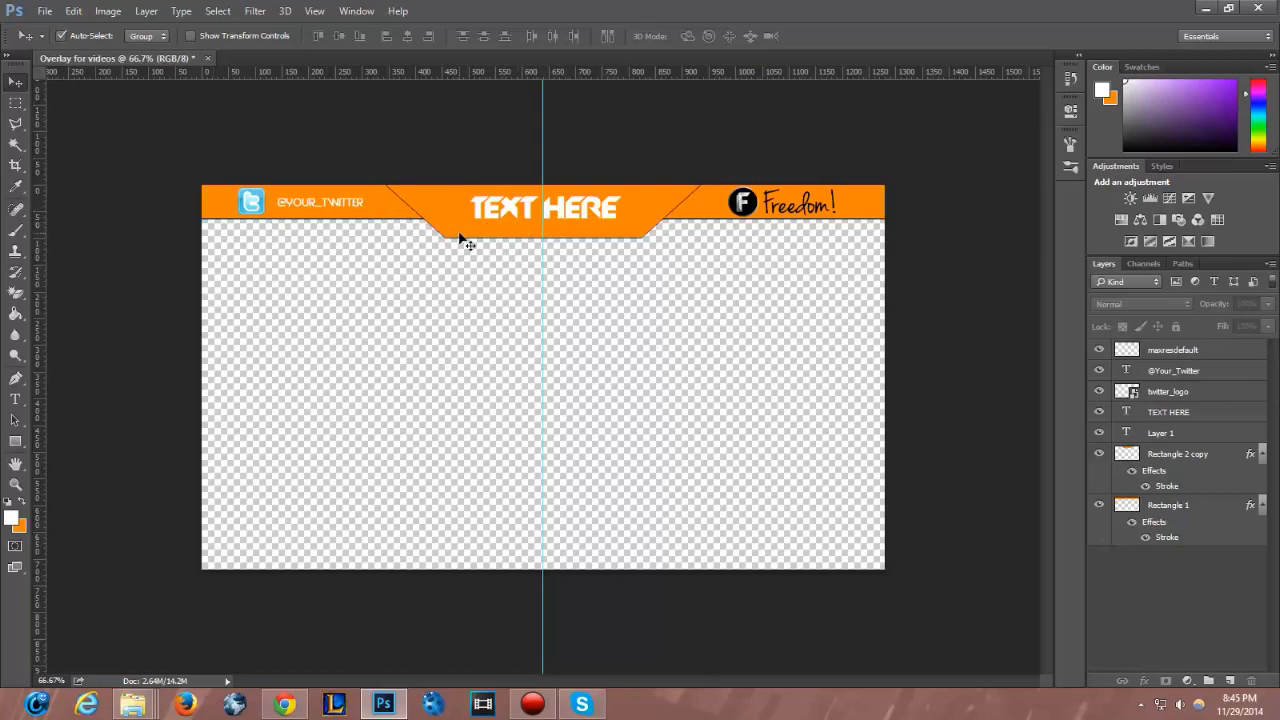
- Set up saving the overlay as a PNG copy named "whatever you want" and cancel the save
left_click(45, 12)
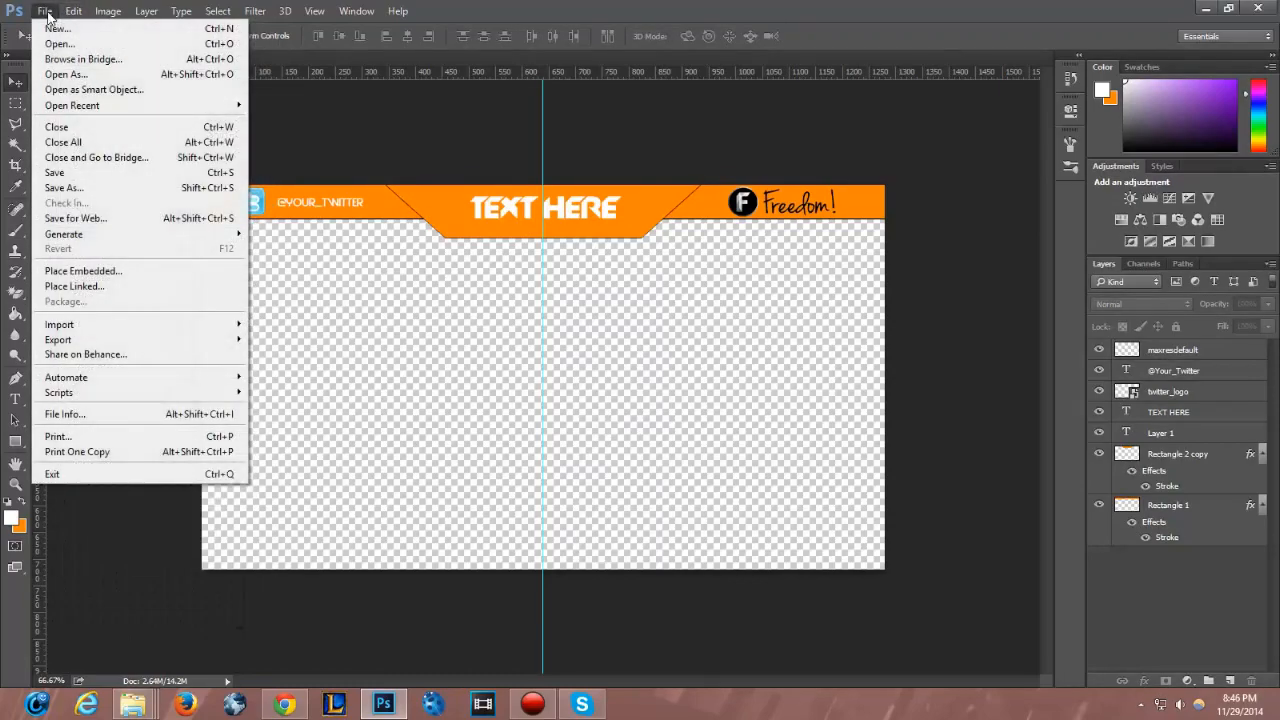
left_click(65, 187)
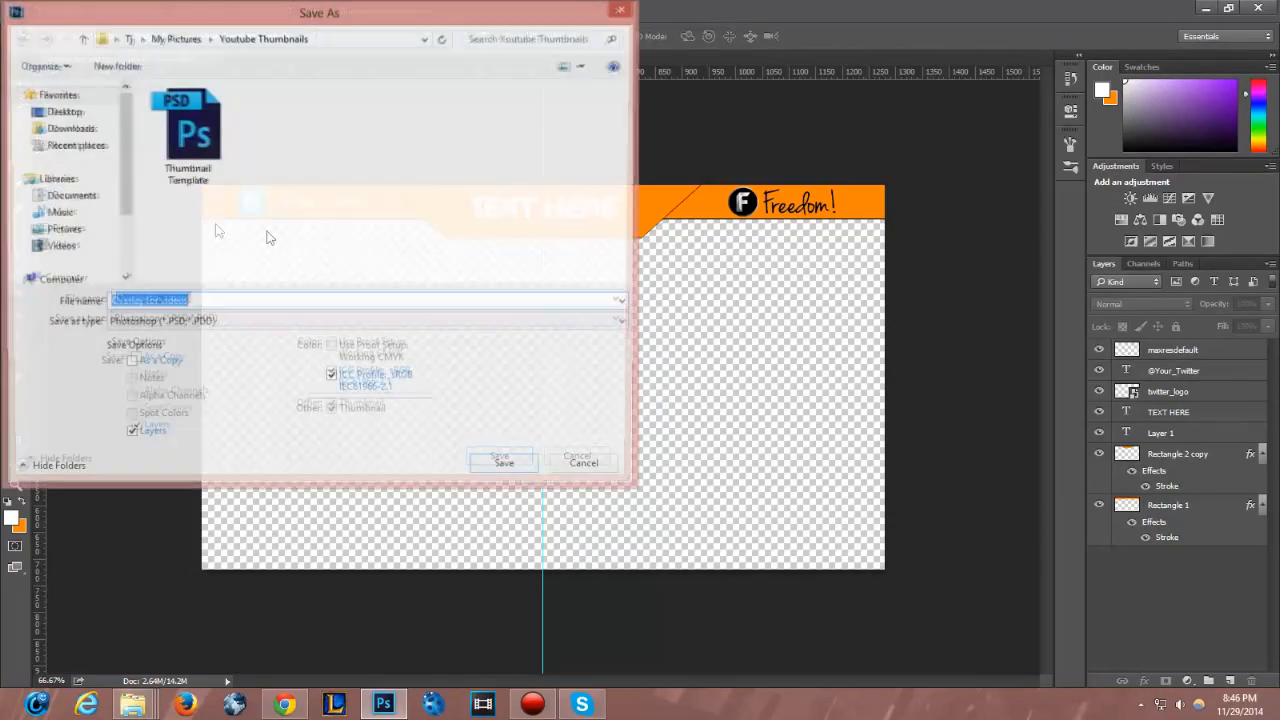
left_click(206, 321)
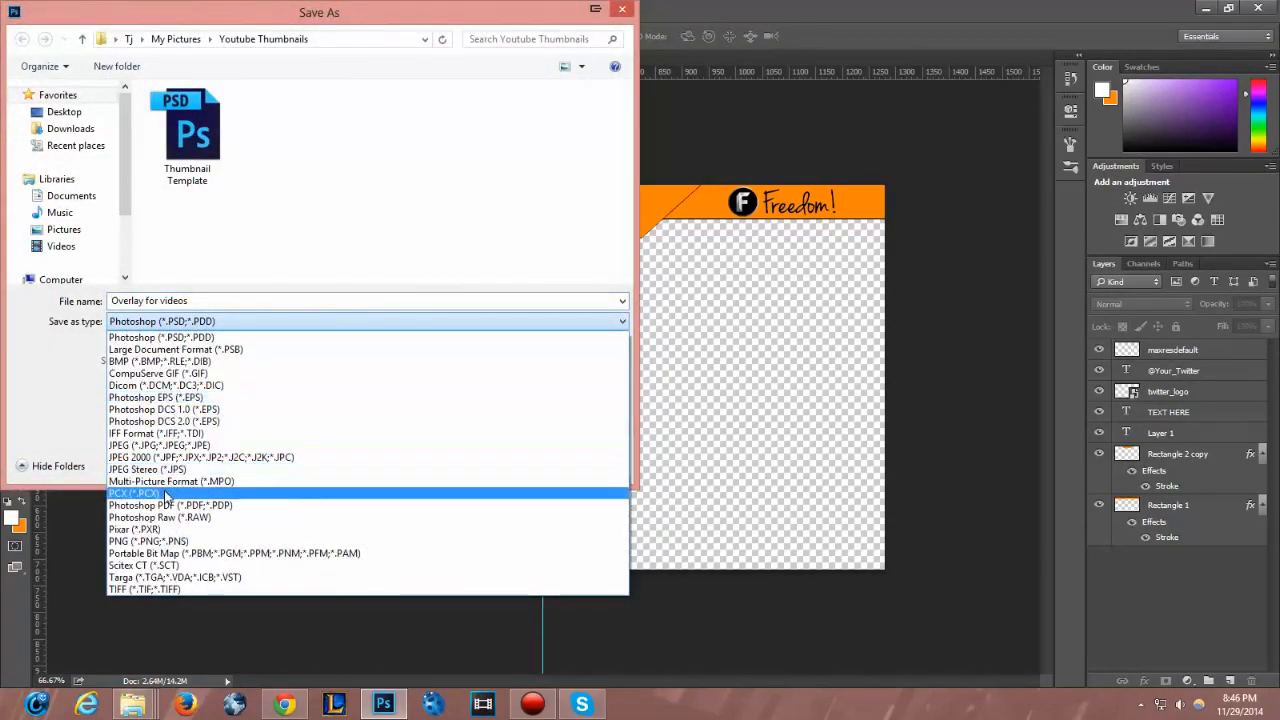
left_click(150, 541)
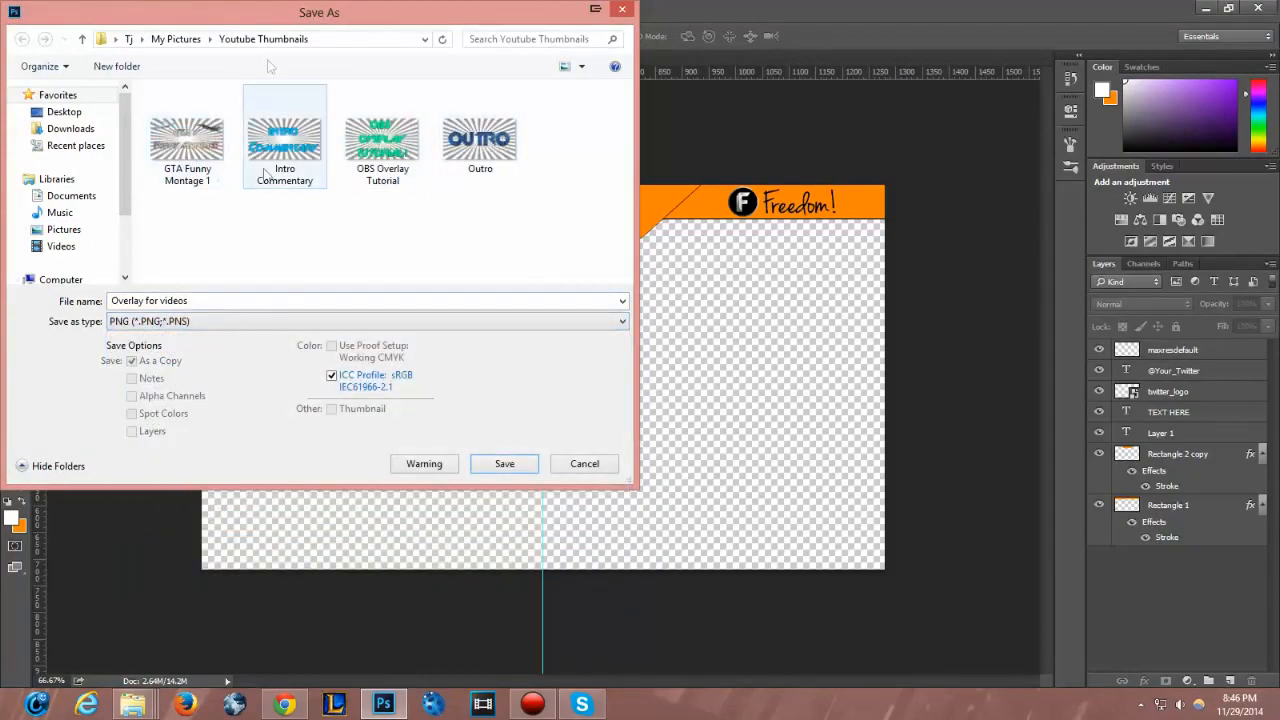
left_click(232, 299)
left_click(232, 299)
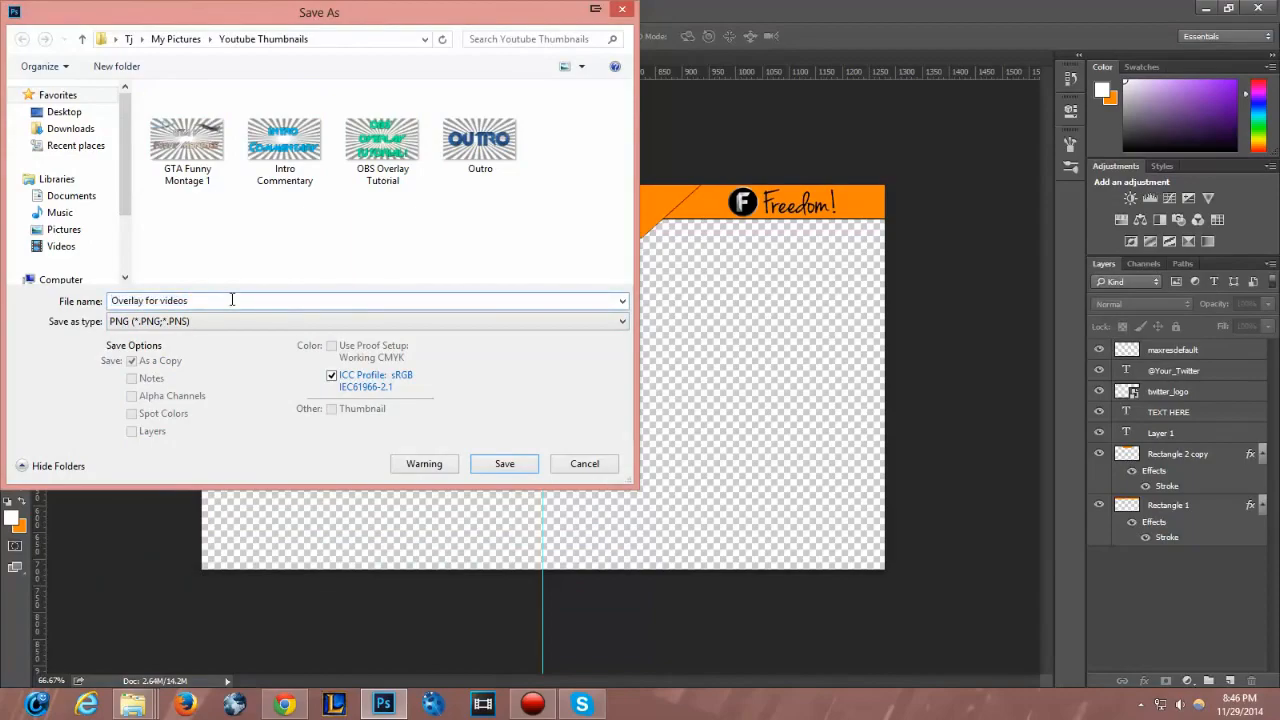
left_click_drag(137, 295, 106, 298)
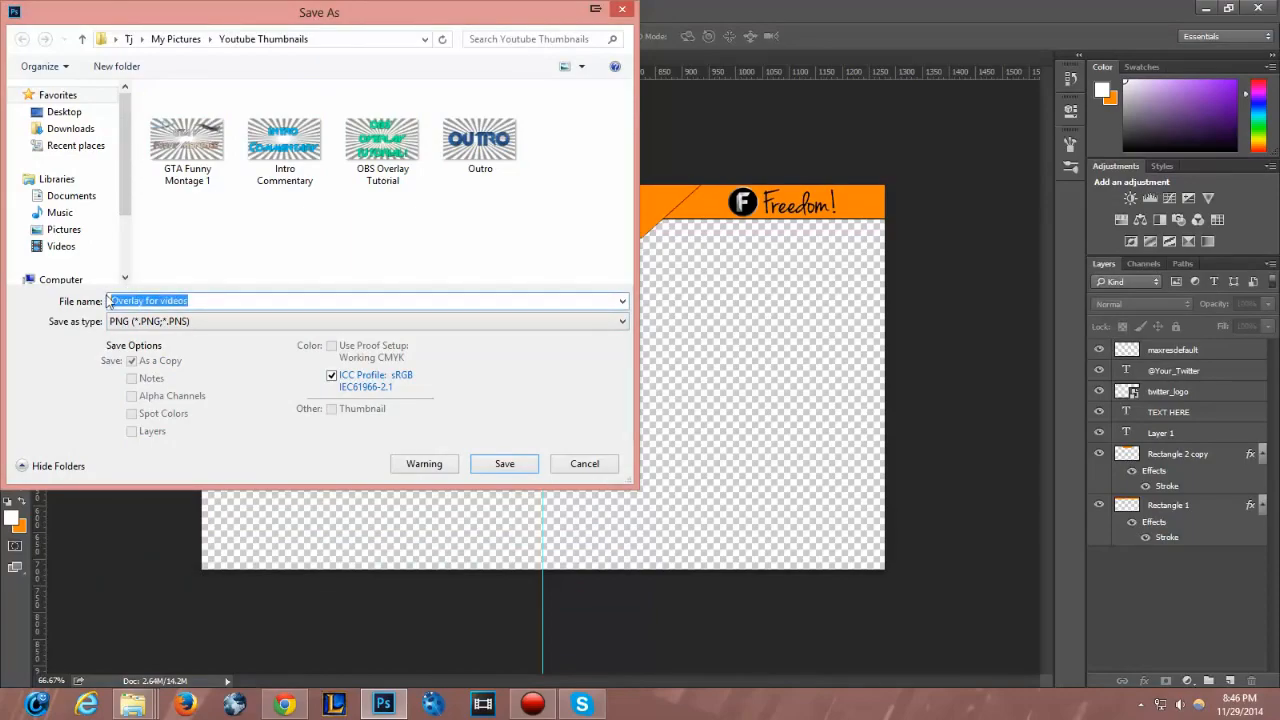
type("whatever you want")
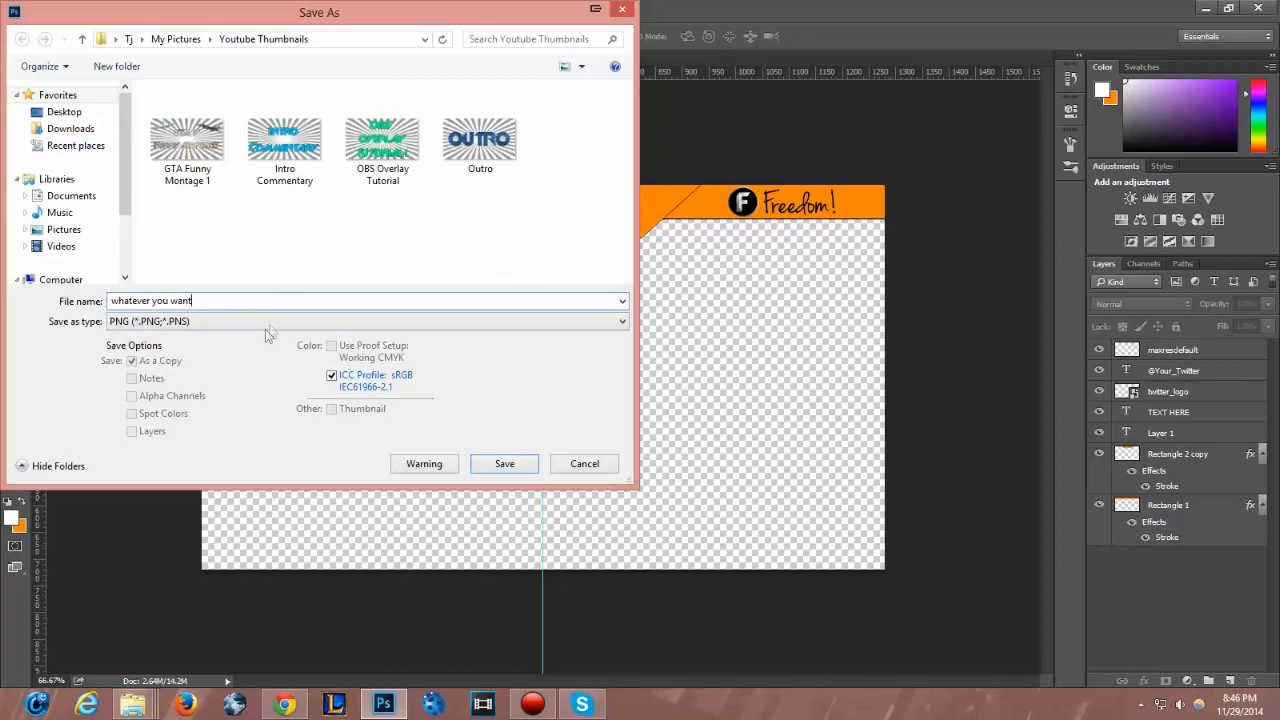
left_click(584, 465)
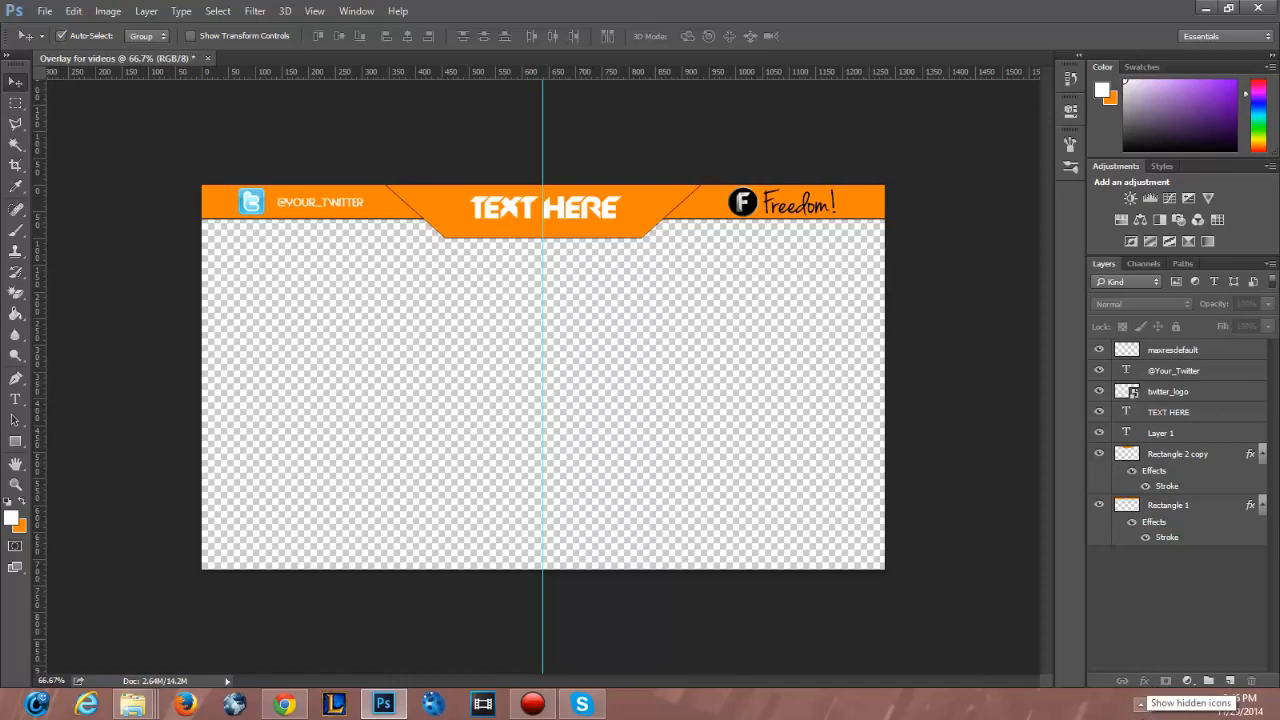
left_click(1141, 704)
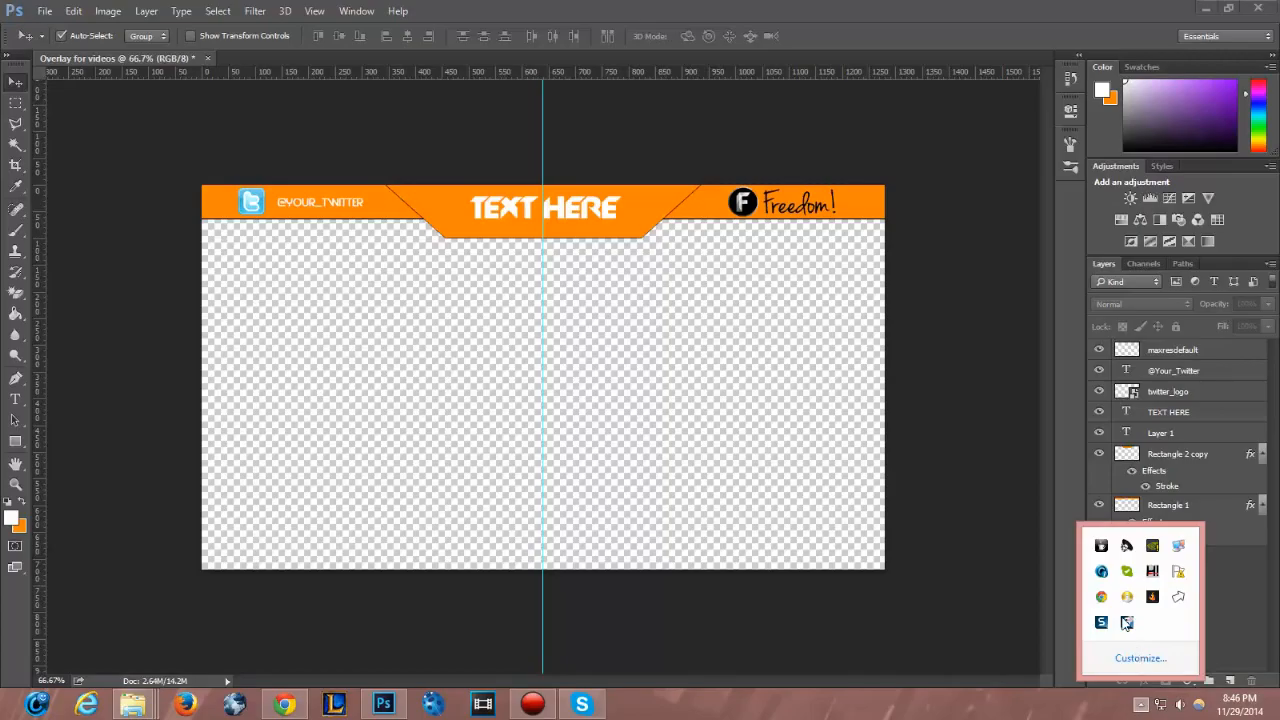